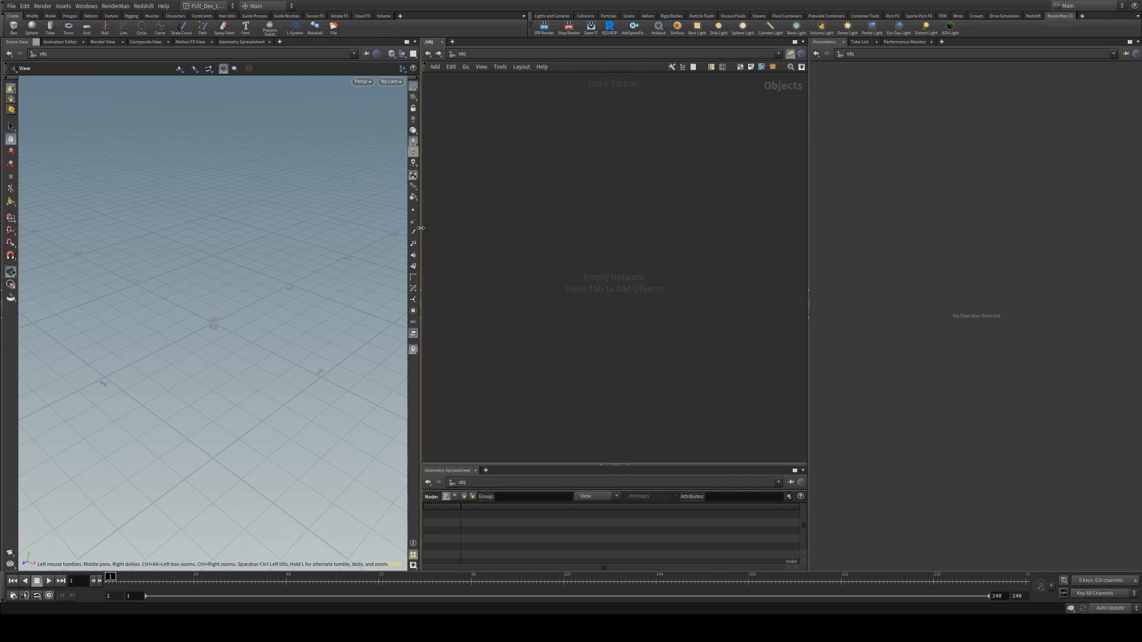
Create a Geometry object in the obj network and rename it skull
key(Tab)
text(geo)
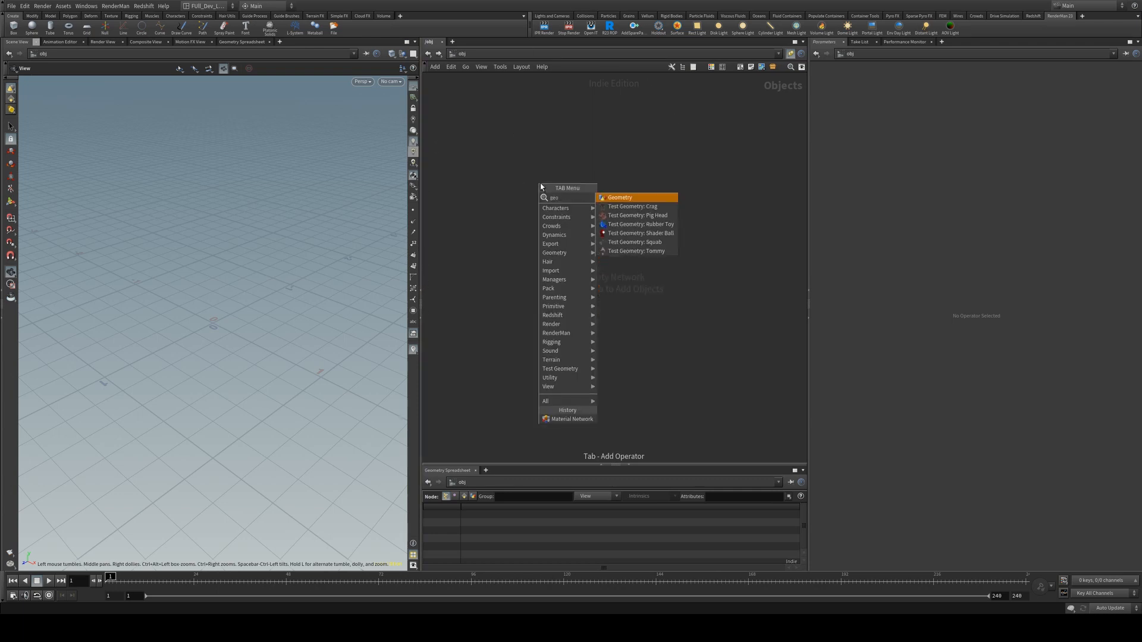
key(Return)
click(541, 186)
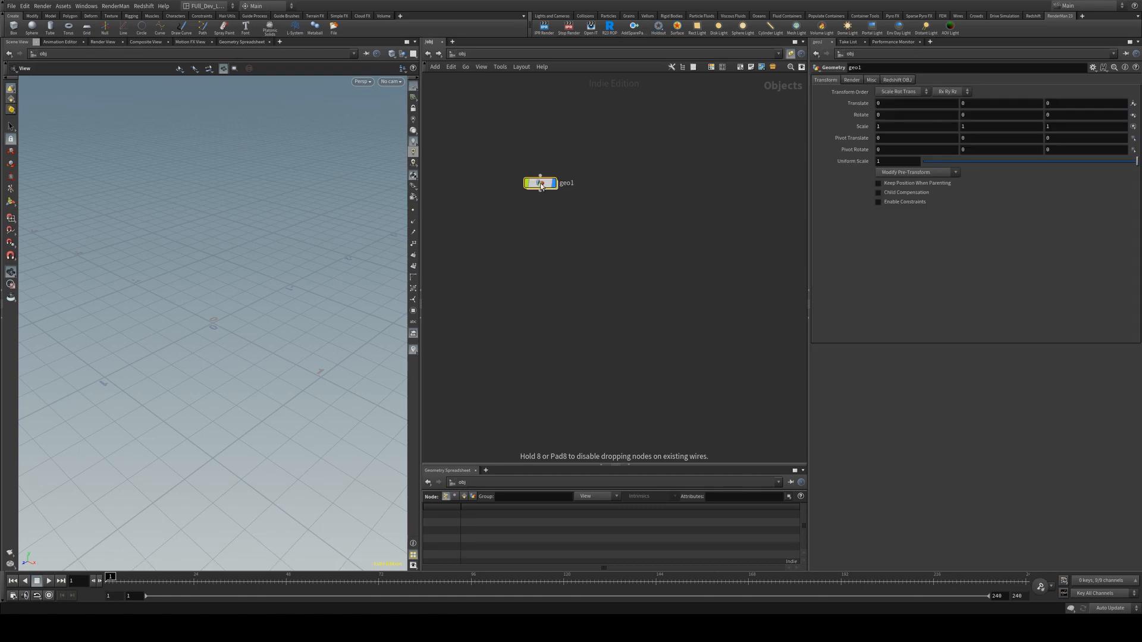
double_click(565, 183)
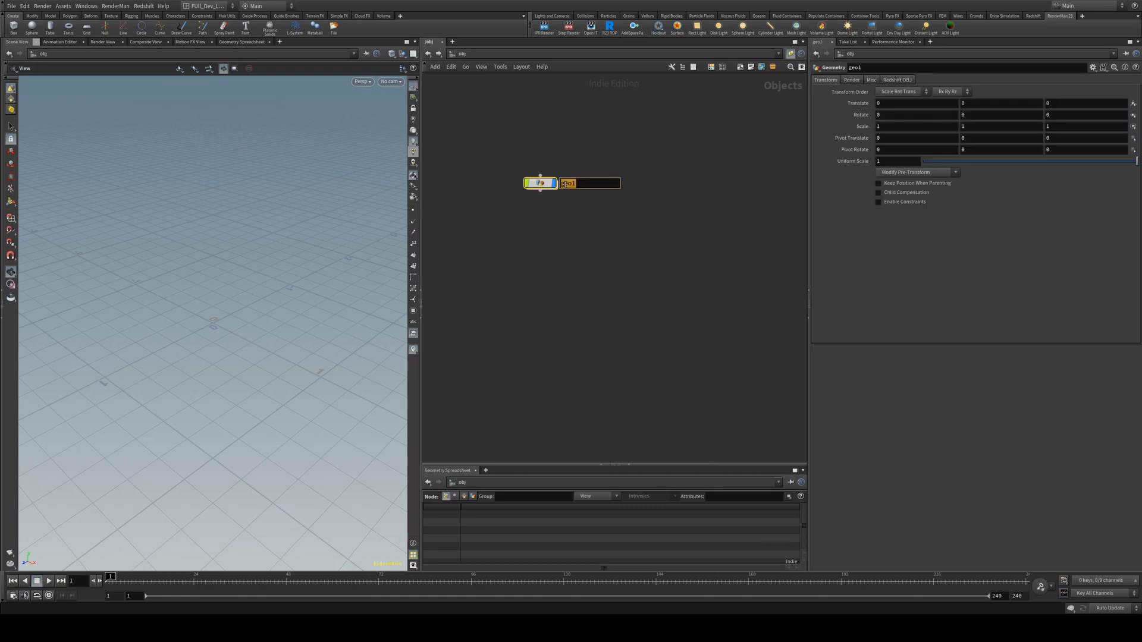
text(skull)
key(Return)
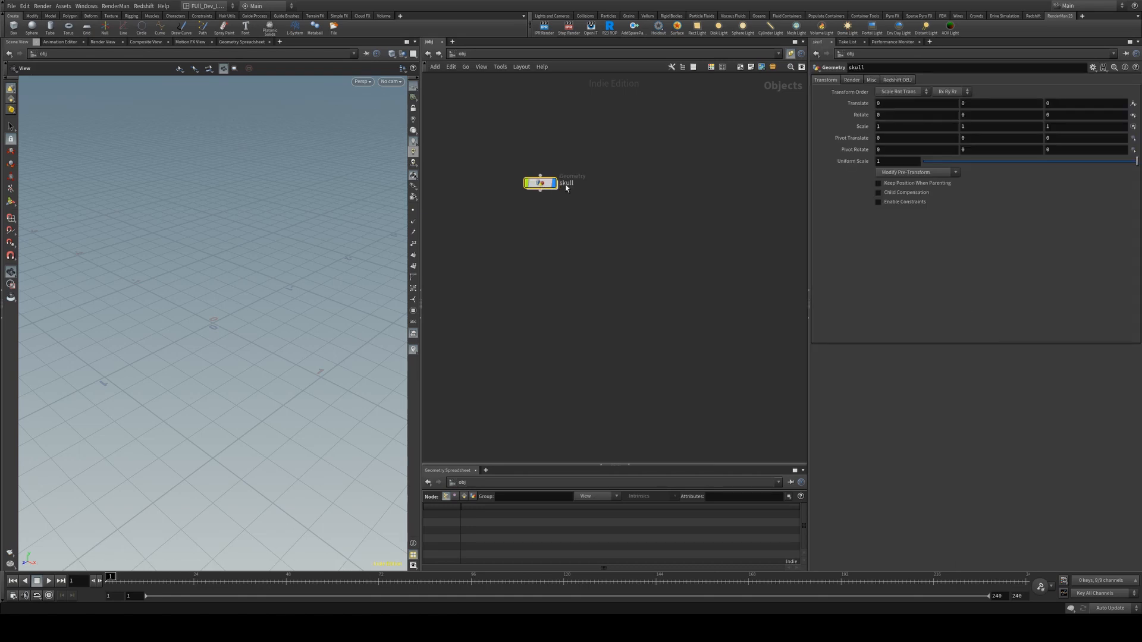
Go inside the skull object and add a File node to its network
key(Return)
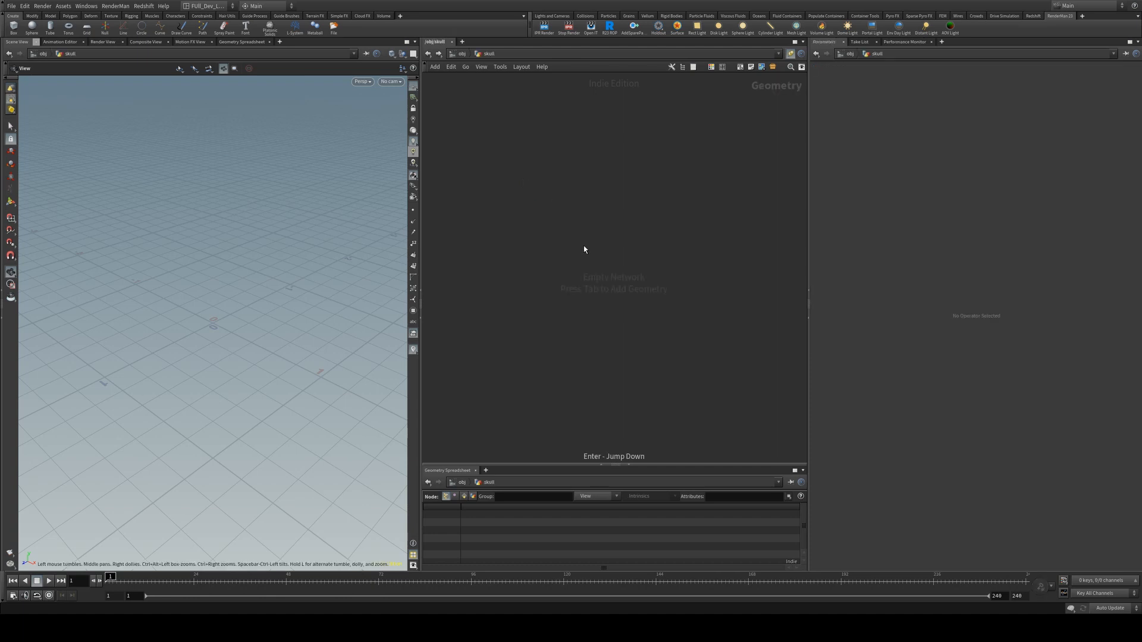
key(Tab)
text(file)
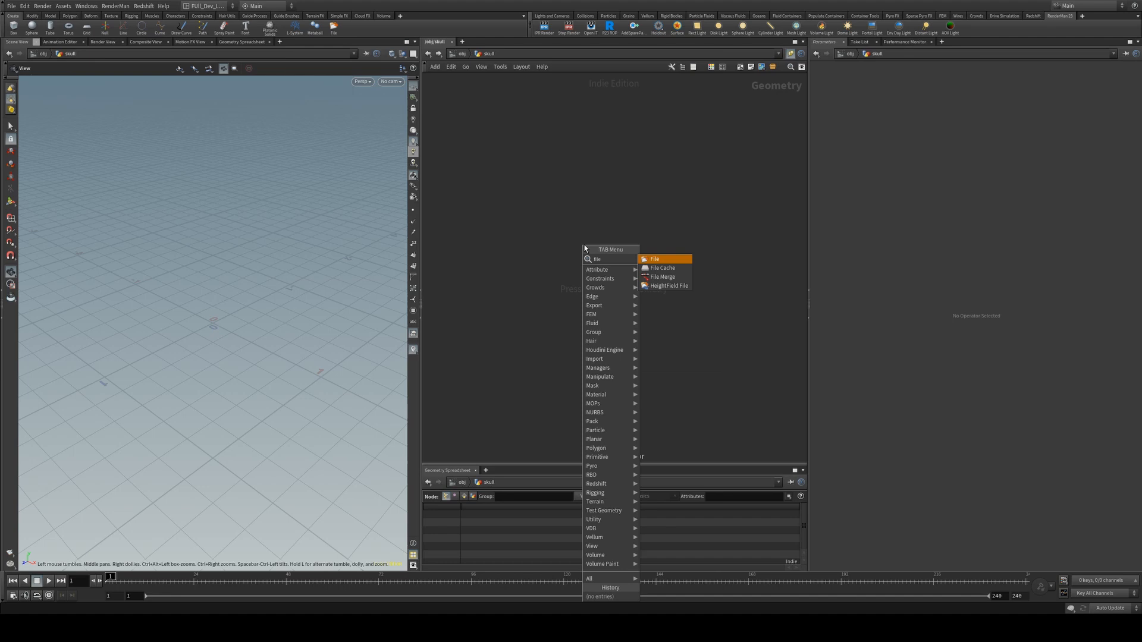
key(Return)
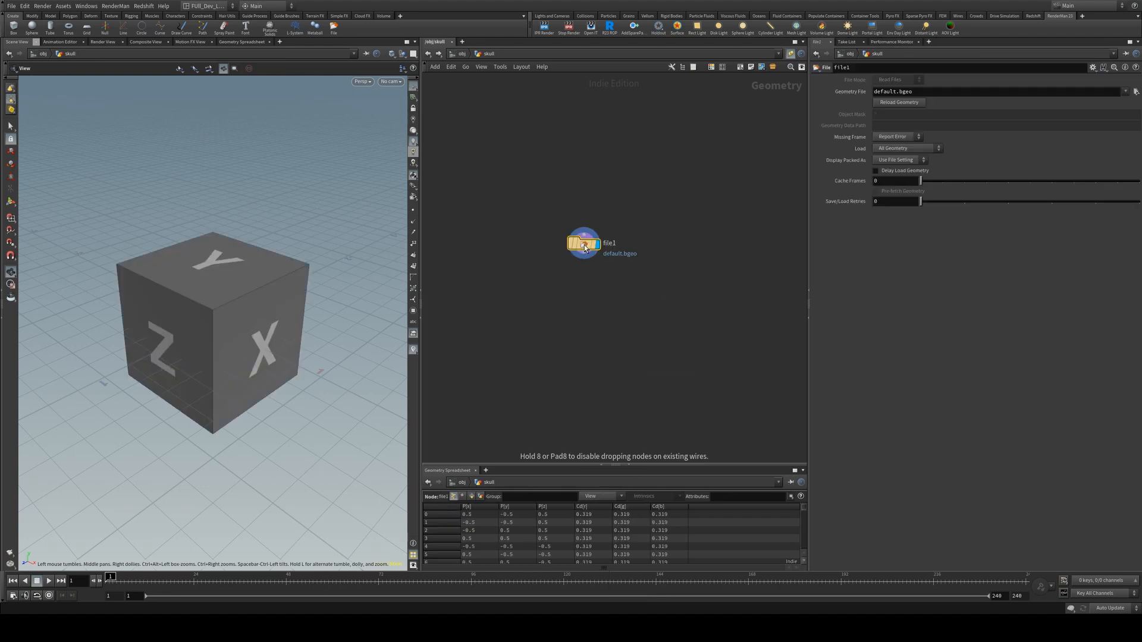
click(597, 233)
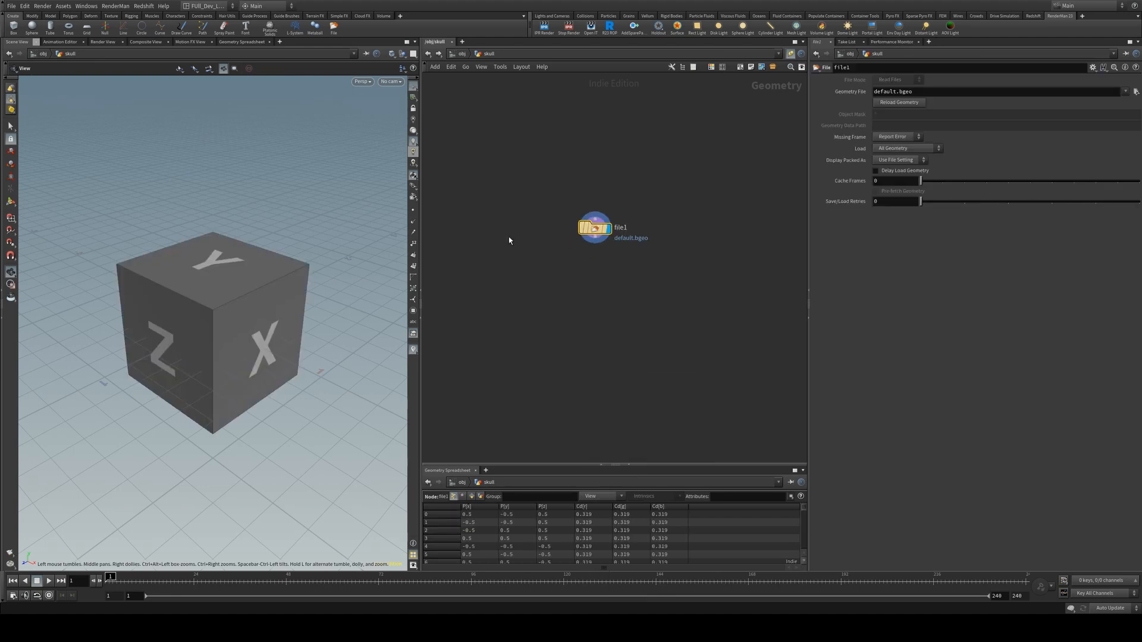
key(Tab)
text(box)
key(Return)
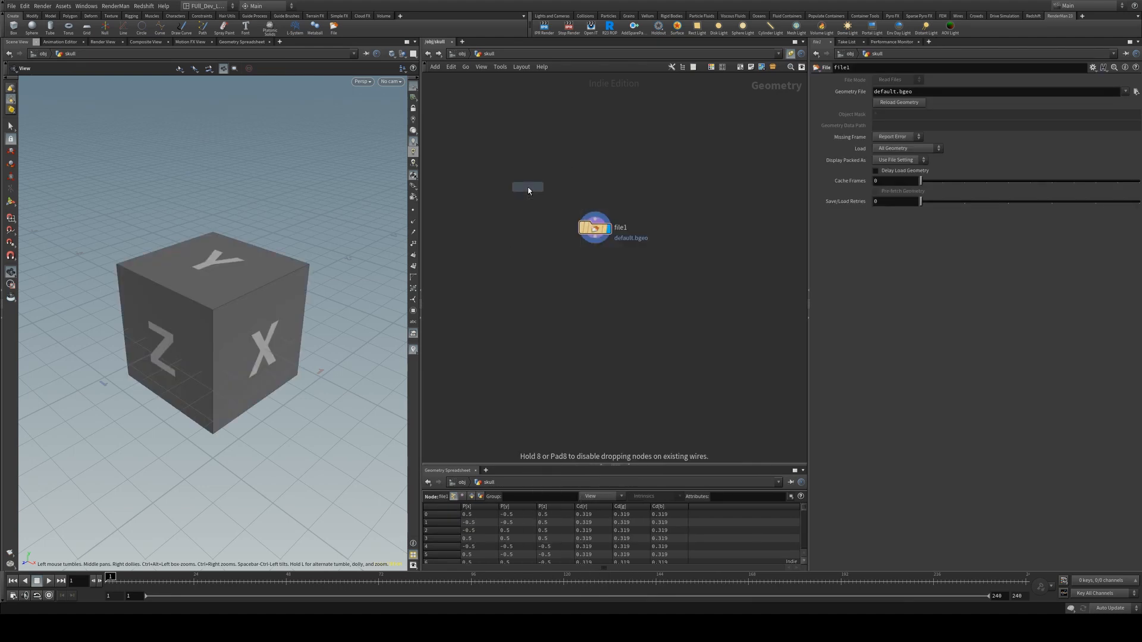
key(Delete)
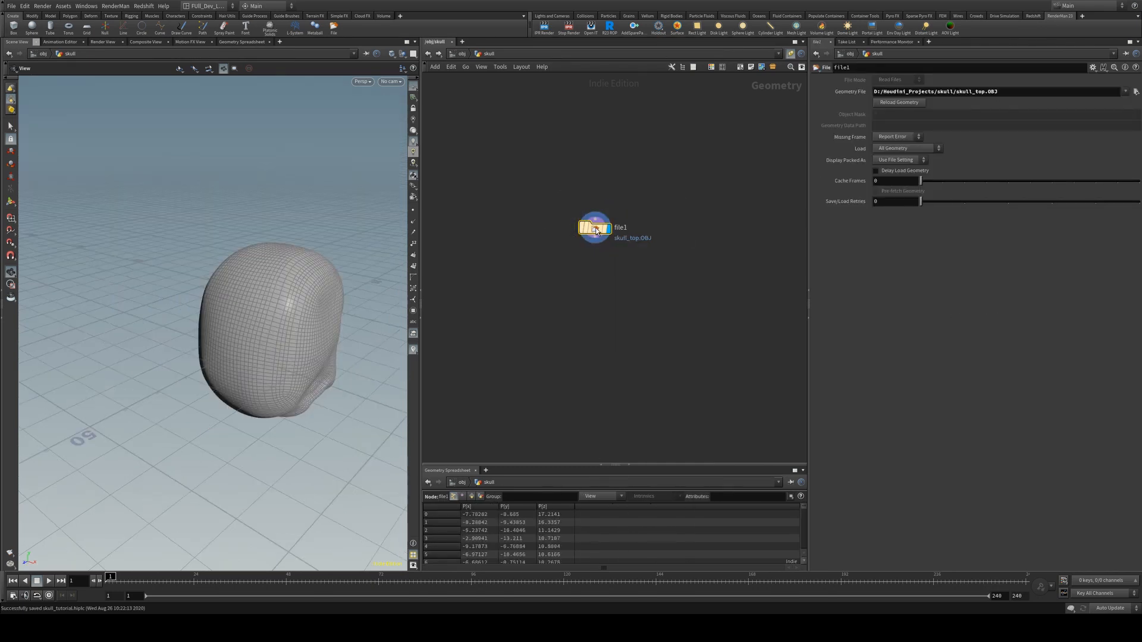
Add a Transform node below the File node and connect the File node's output to its input
key(Tab)
text(transform)
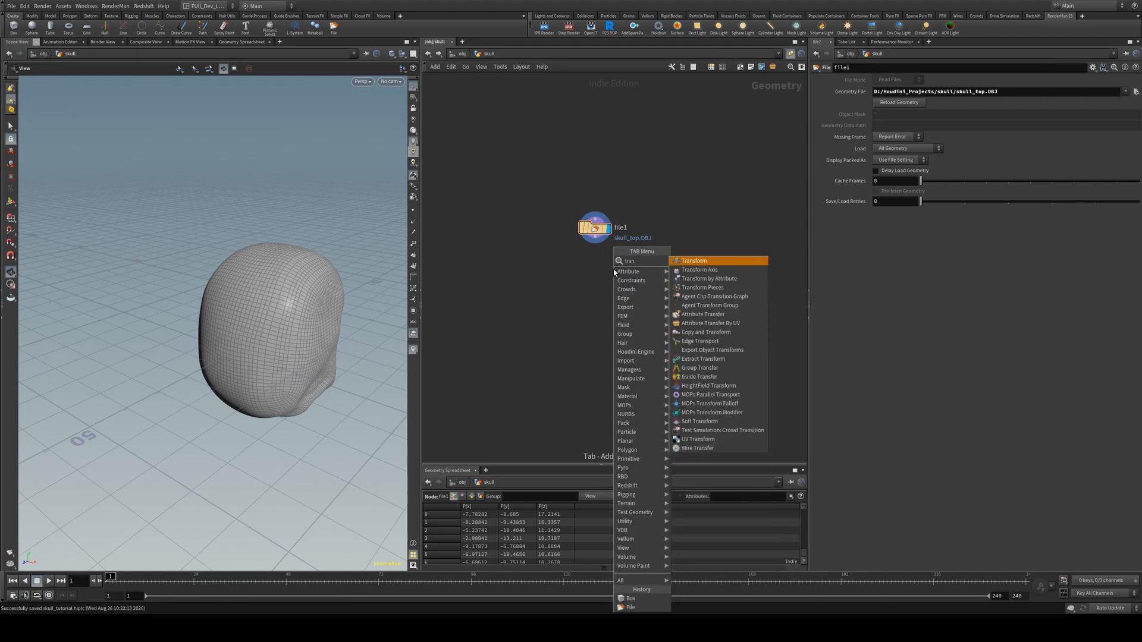
key(Return)
click(613, 269)
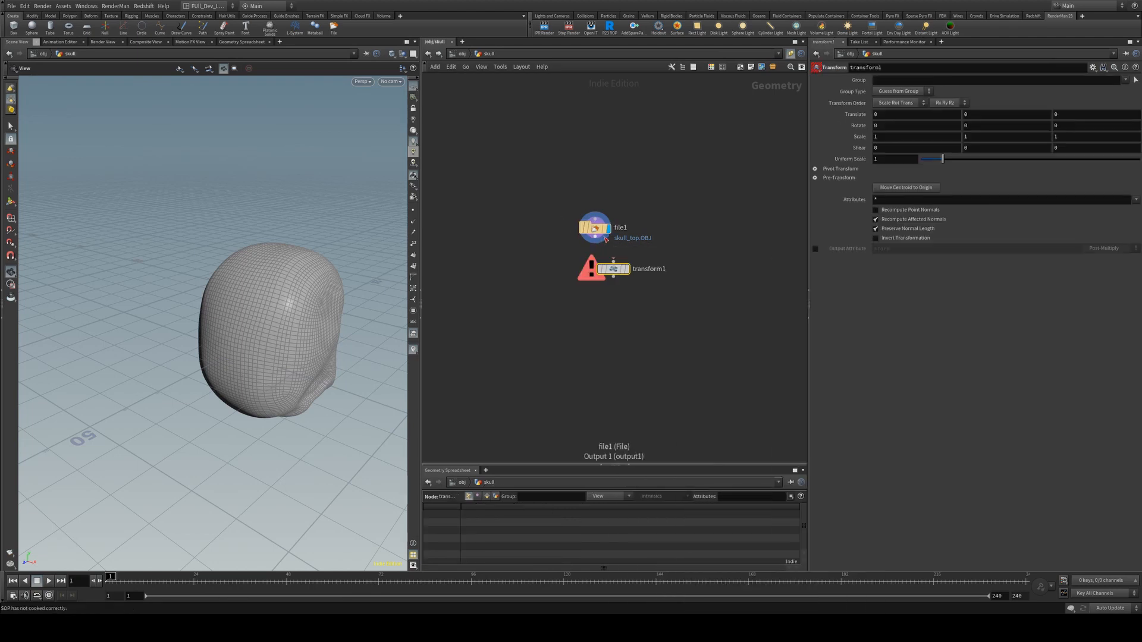
drag(595, 240, 585, 273)
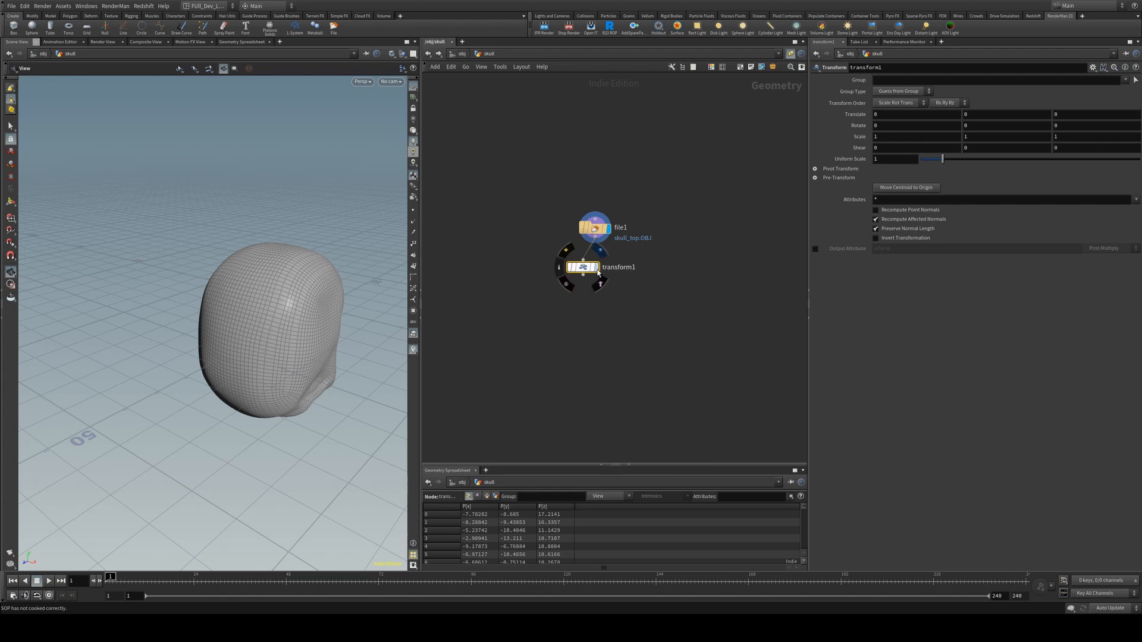
Display the Transform node's result and centre the skull using Move Centroid to Origin
click(12, 202)
alt+drag(289, 263, 236, 241)
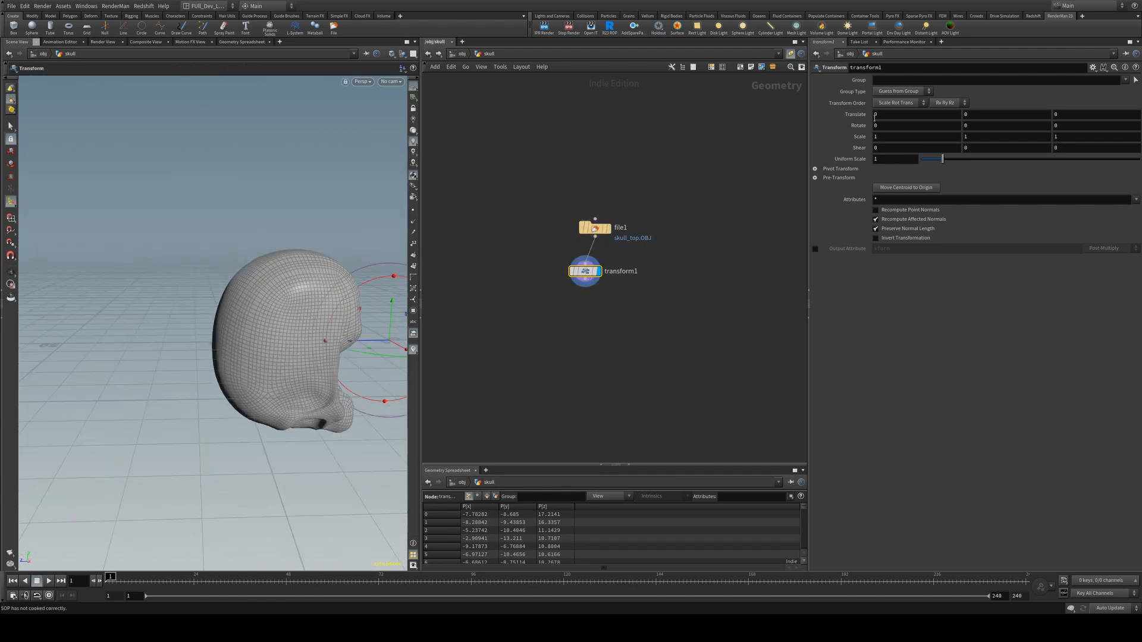
click(895, 188)
key(Escape)
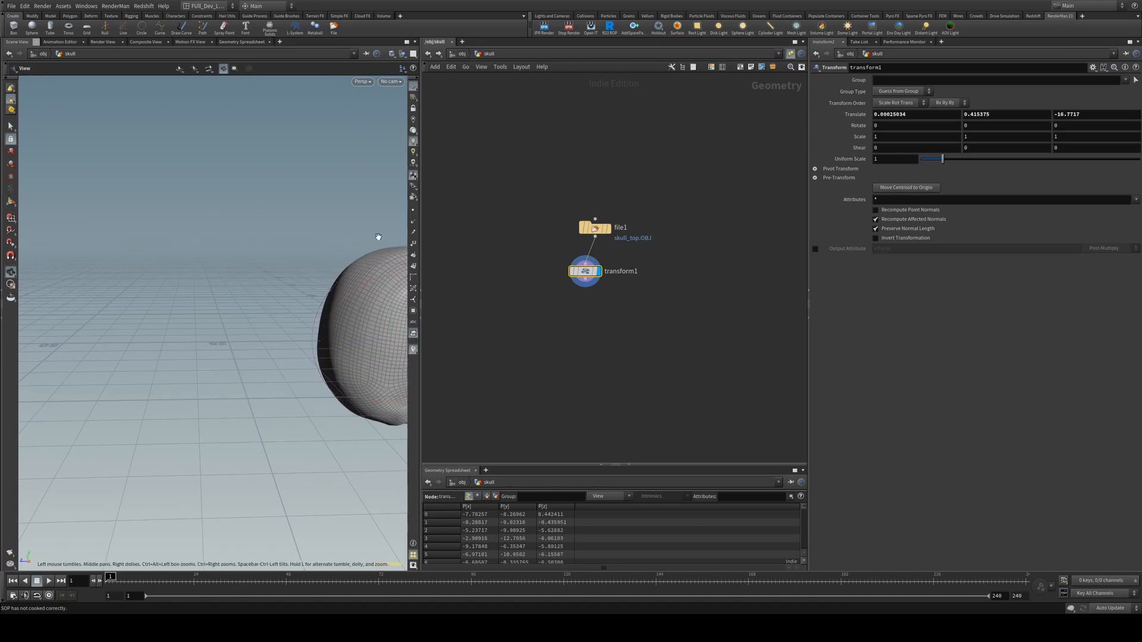
Rotate the skull with the transform handle to about -54.25 degrees around X so it faces upright
drag(377, 243, 164, 232)
key(Return)
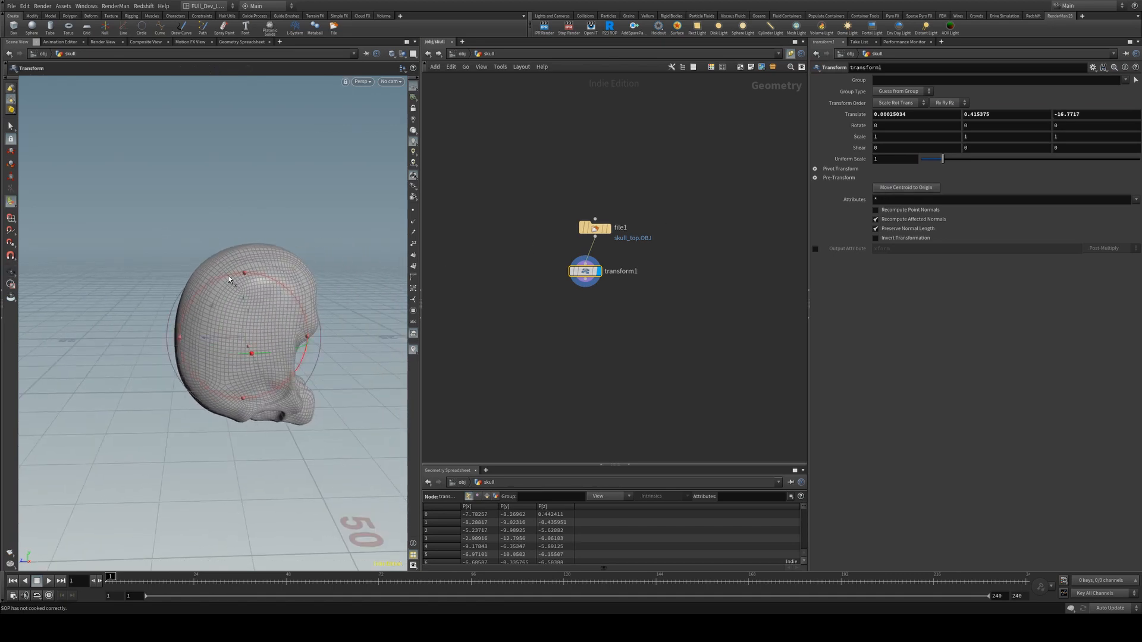
drag(228, 277, 247, 212)
key(ctrl+z)
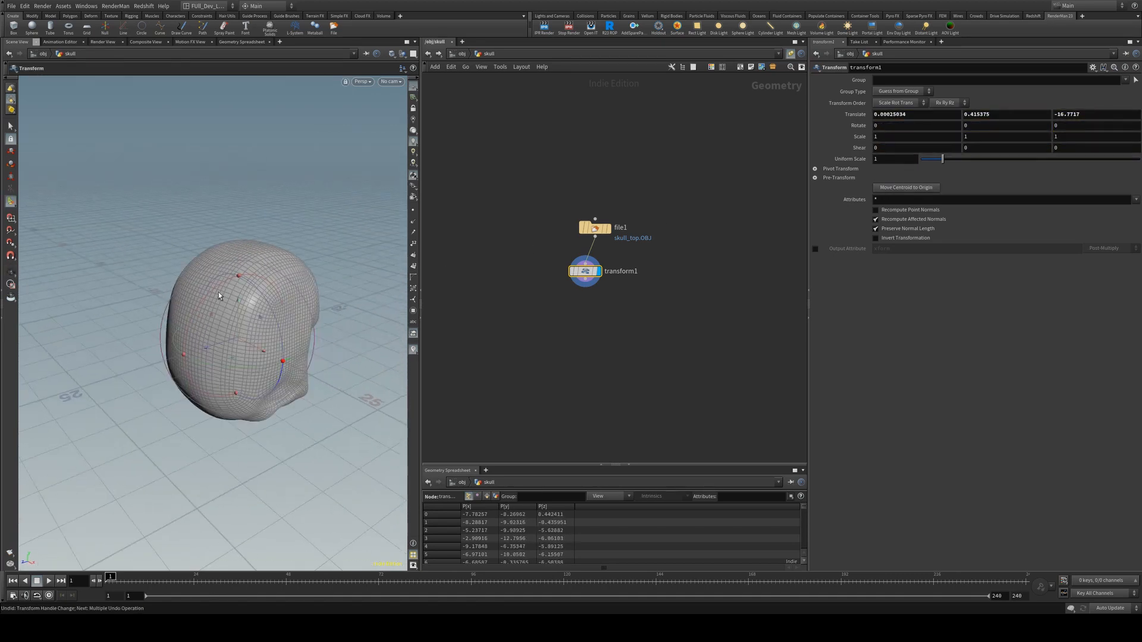
drag(203, 303, 347, 225)
key(Escape)
key(Return)
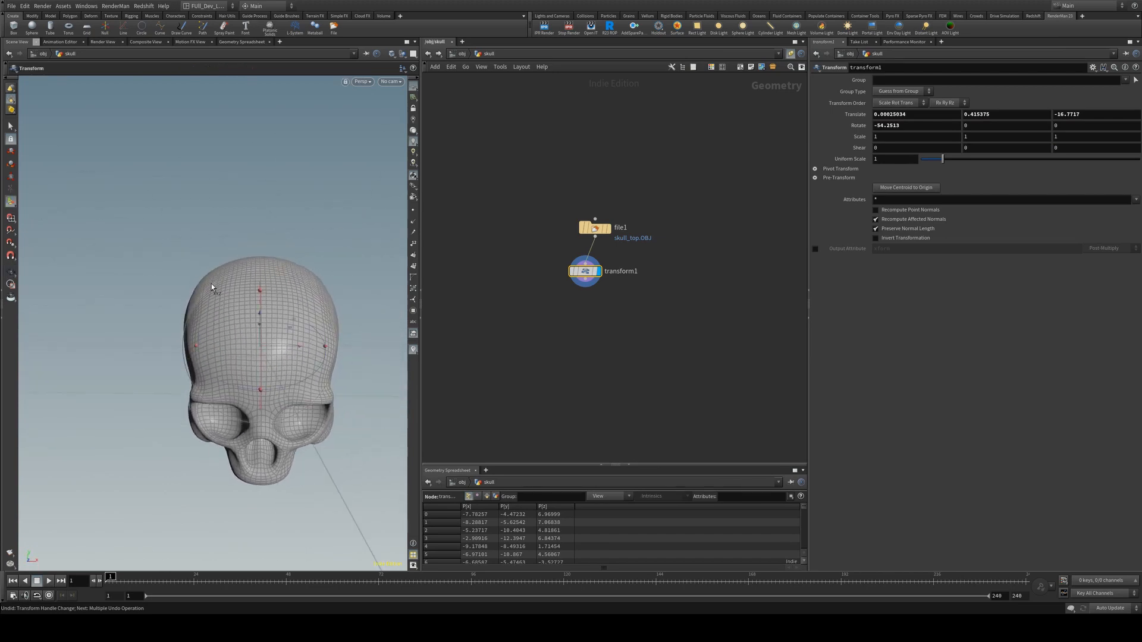
Examine the rotated skull's tilt and face from the front and from several heights in the viewport
alt+drag(305, 348, 333, 363)
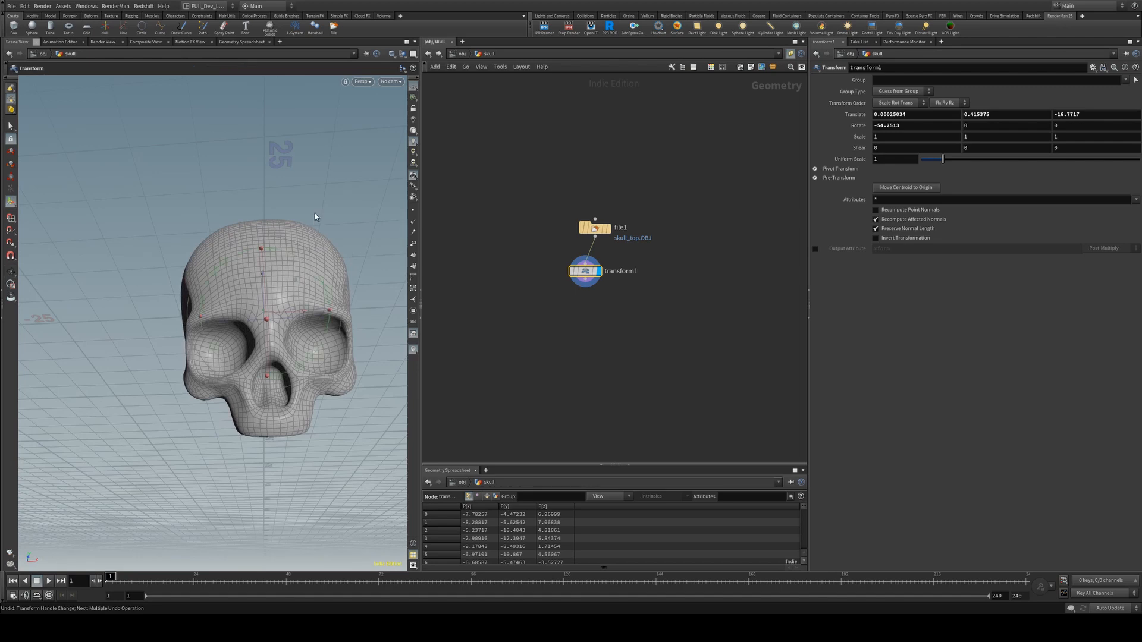
key(Escape)
drag(315, 216, 323, 185)
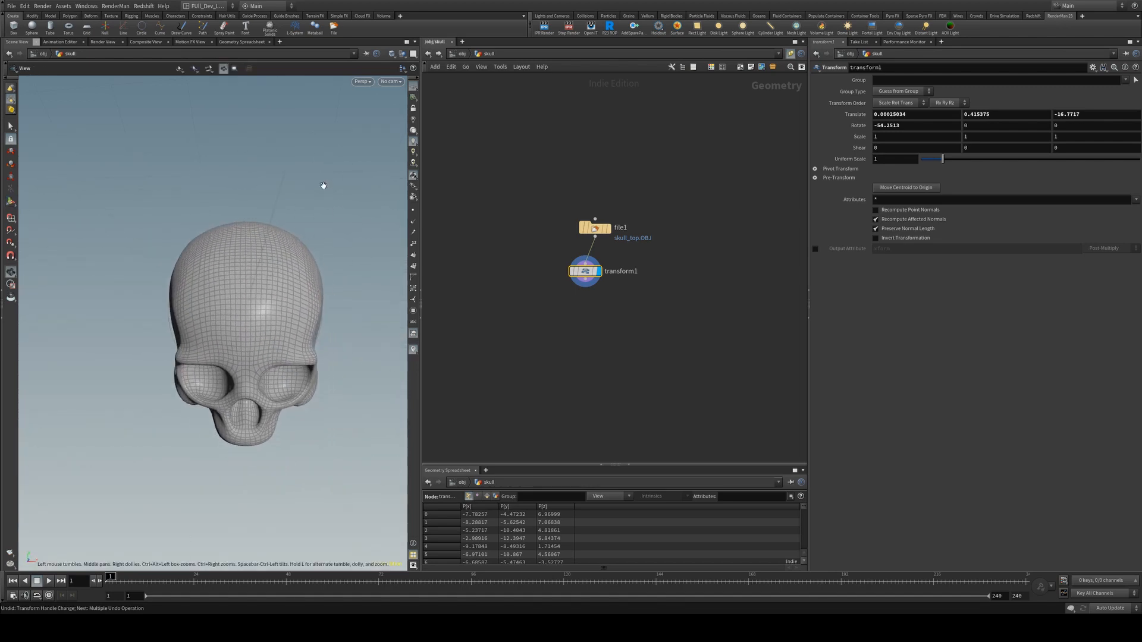
key(Return)
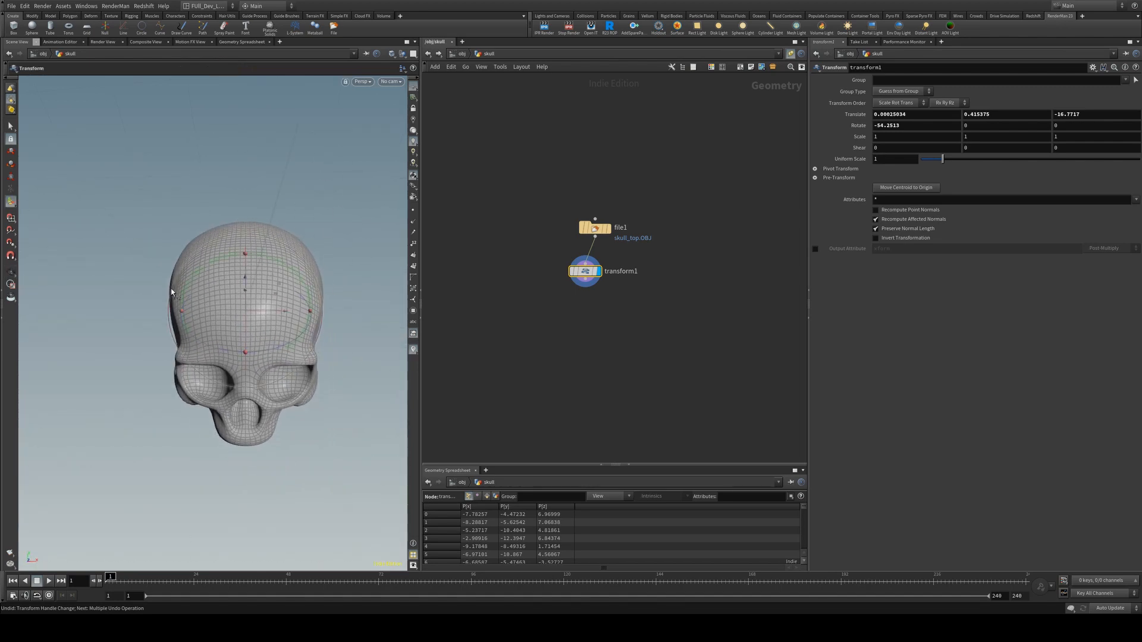
alt+drag(327, 242, 333, 217)
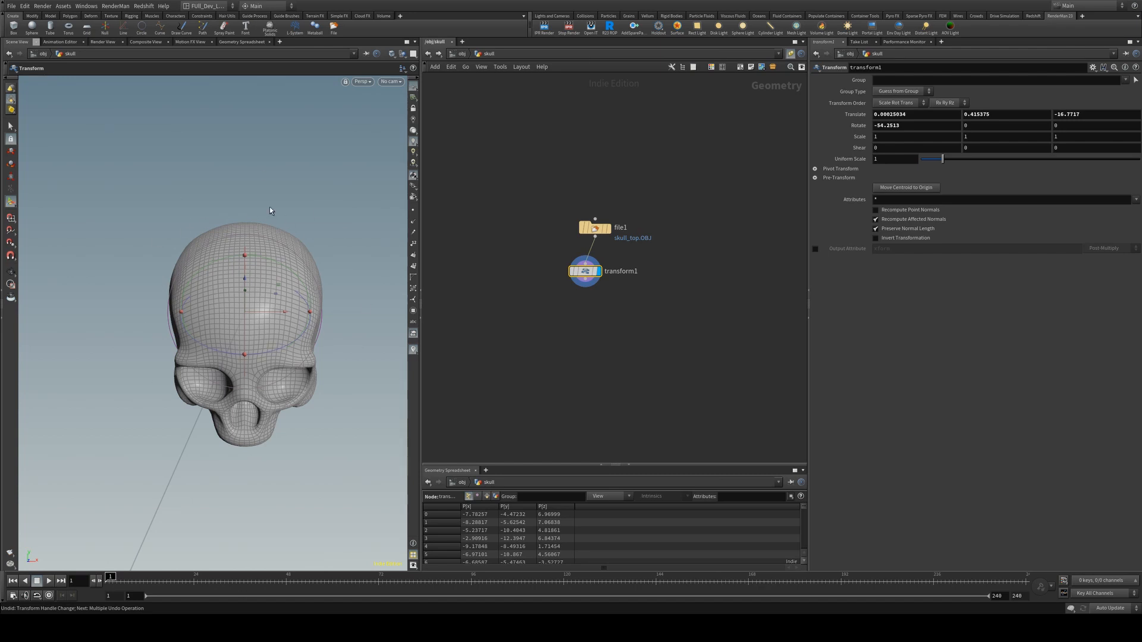
mouse_move(350, 212)
alt+mouse_down()
mouse_move(237, 217)
mouse_move(339, 209)
alt+mouse_up()
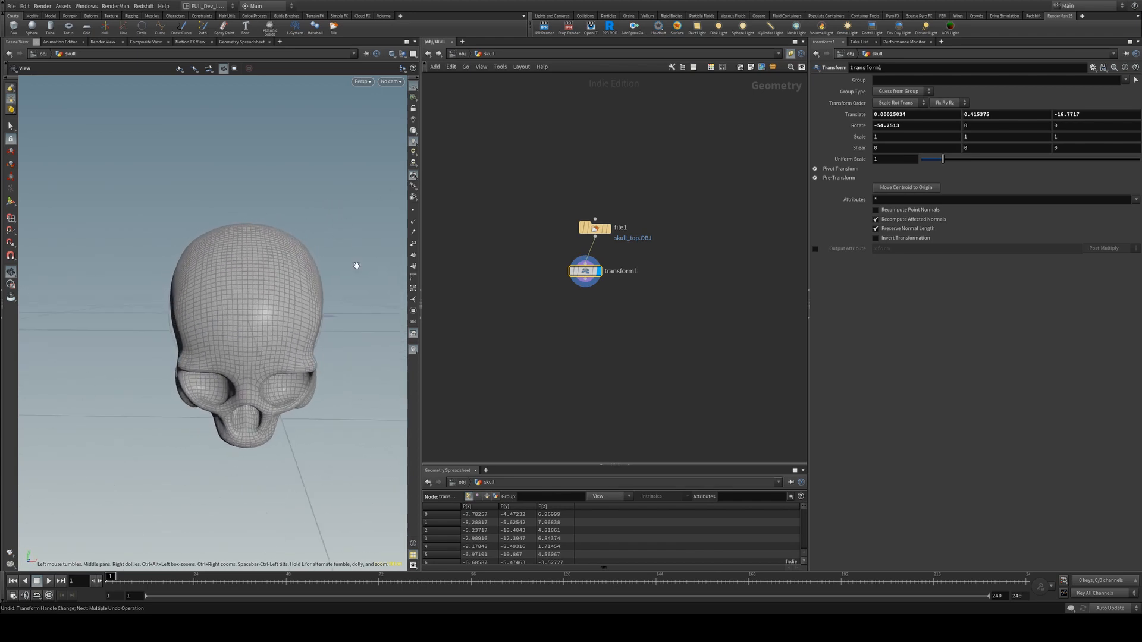
drag(359, 323, 345, 267)
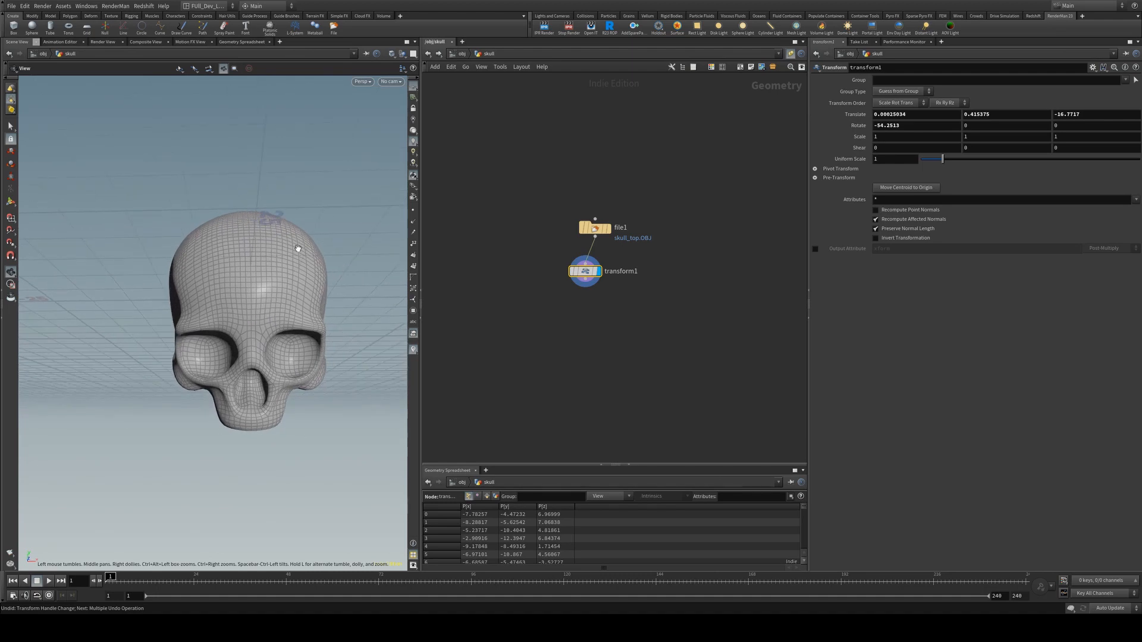
mouse_move(349, 200)
mouse_down()
mouse_move(347, 229)
mouse_move(350, 219)
mouse_up()
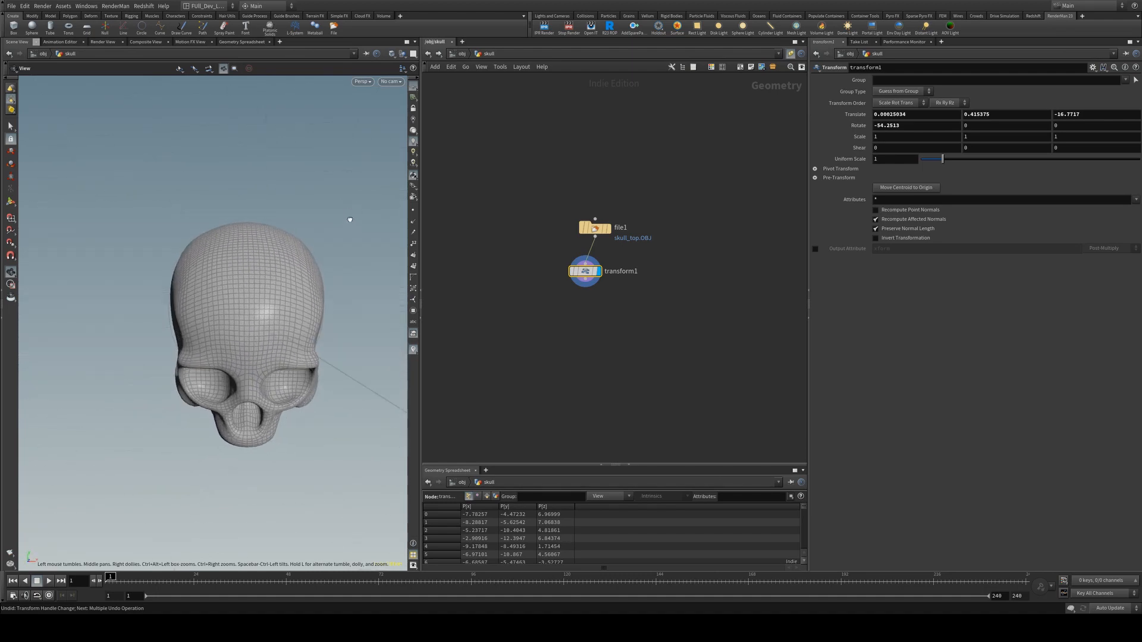
Align the two nodes in the network, and in the Right viewport move the skull to about 16.78 in Y and -22.08 in Z
key(l)
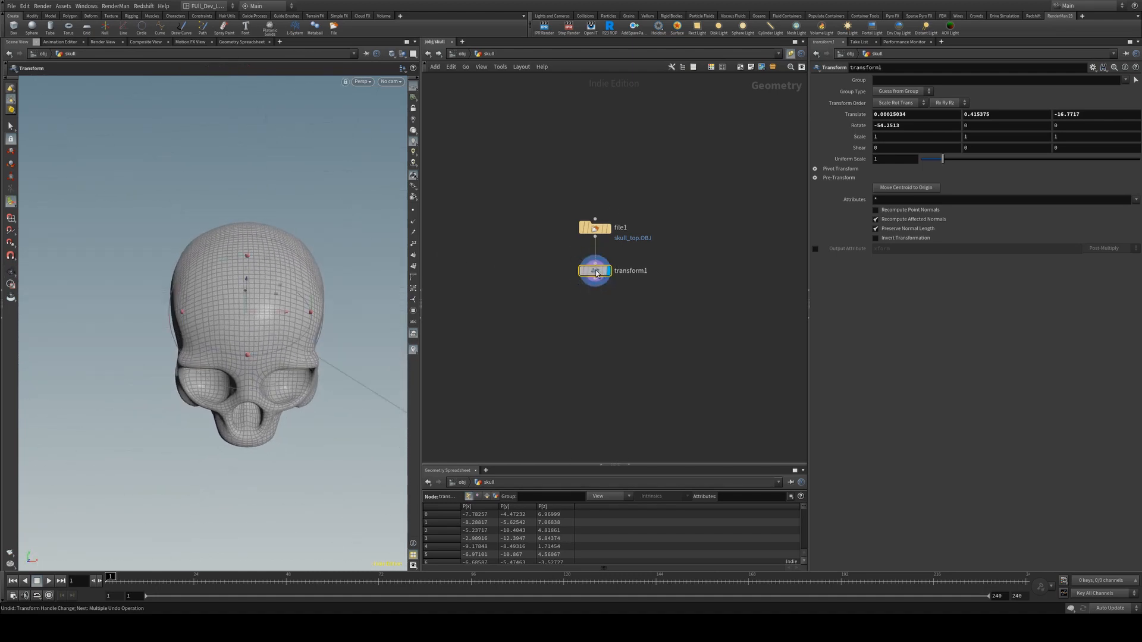
alt+drag(343, 196, 218, 389)
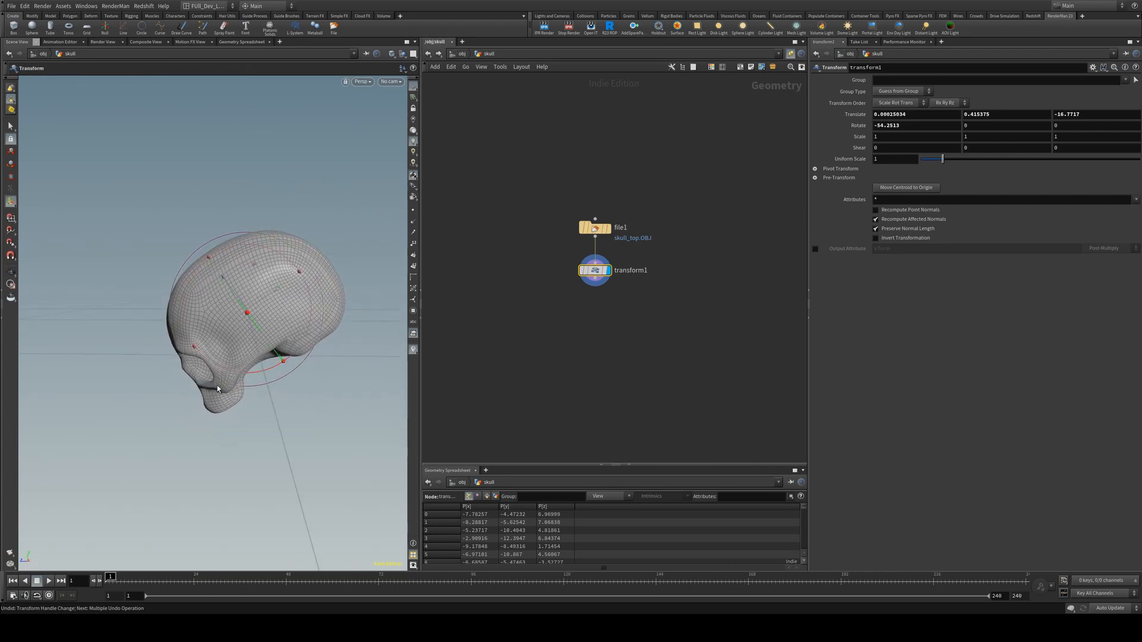
click(360, 81)
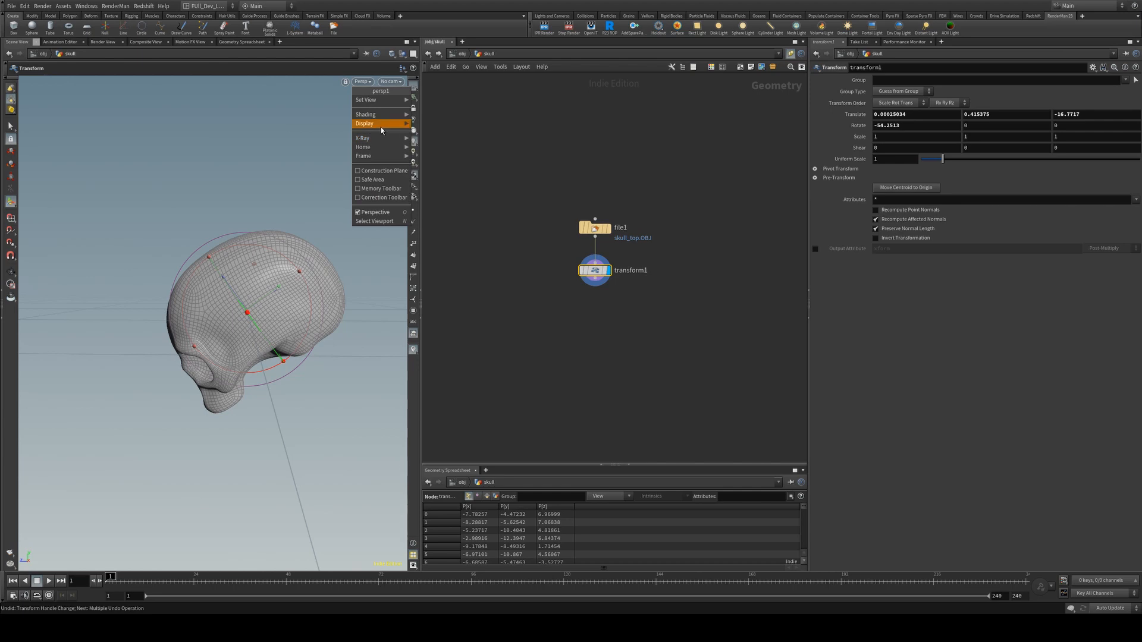
mouse_move(381, 130)
mouse_move(394, 101)
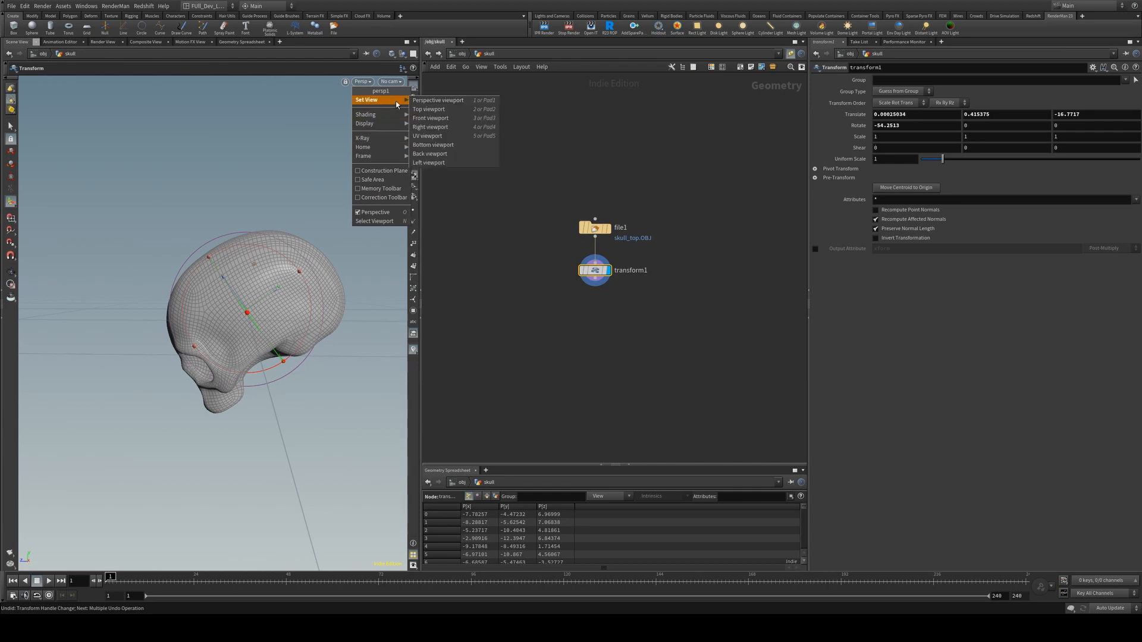
click(450, 127)
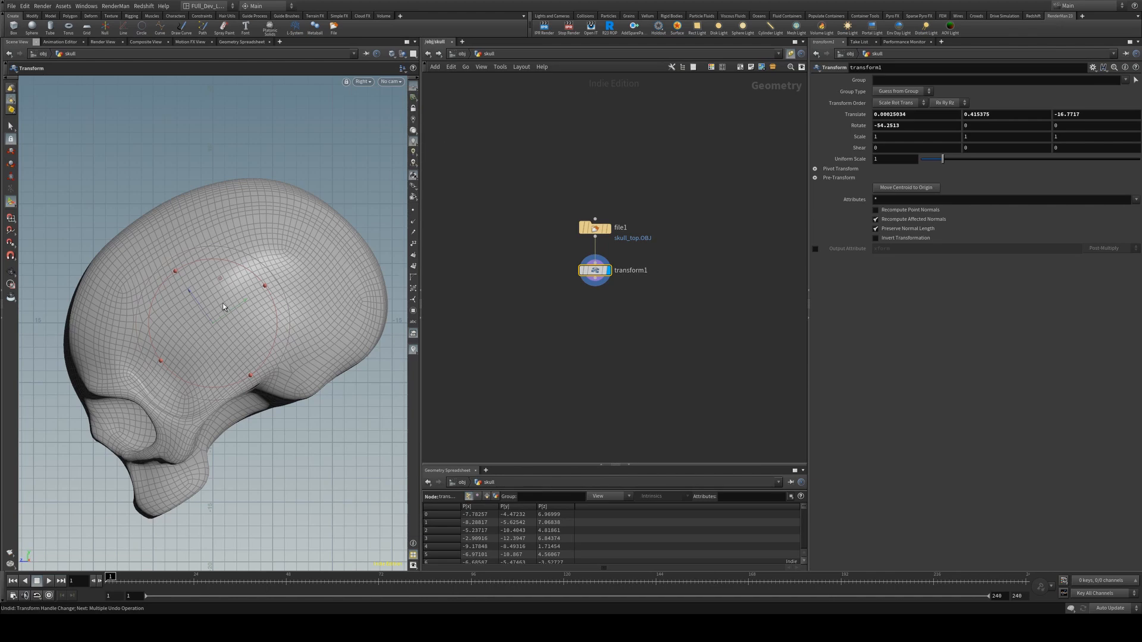
drag(222, 280, 284, 84)
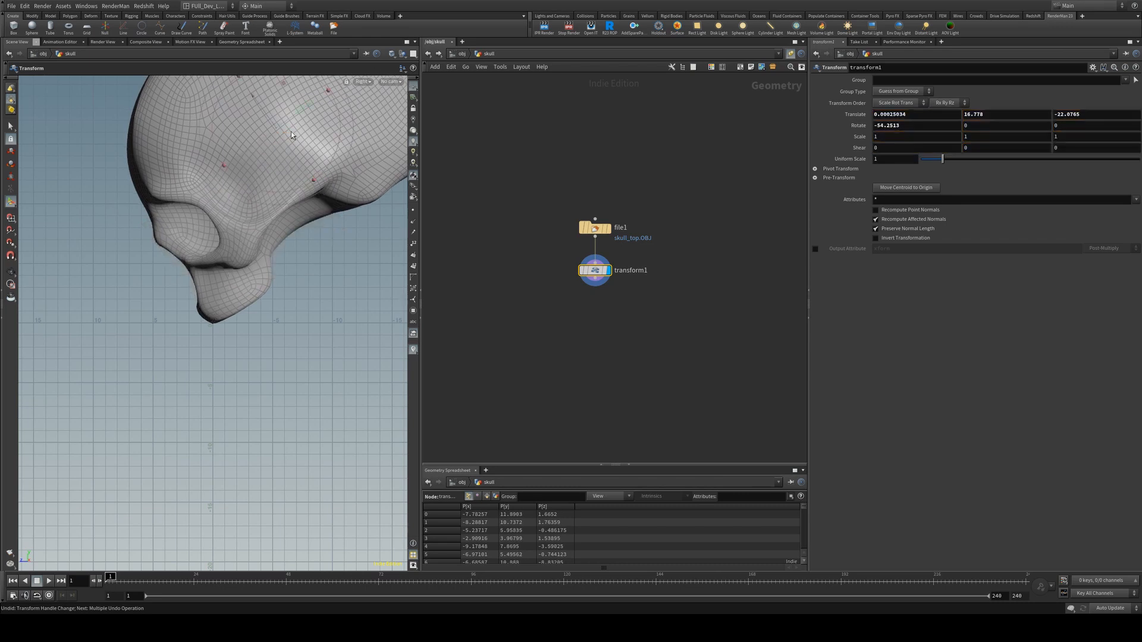
Switch back to the Perspective viewport and check the raised skull's position above the grid from the front
click(361, 81)
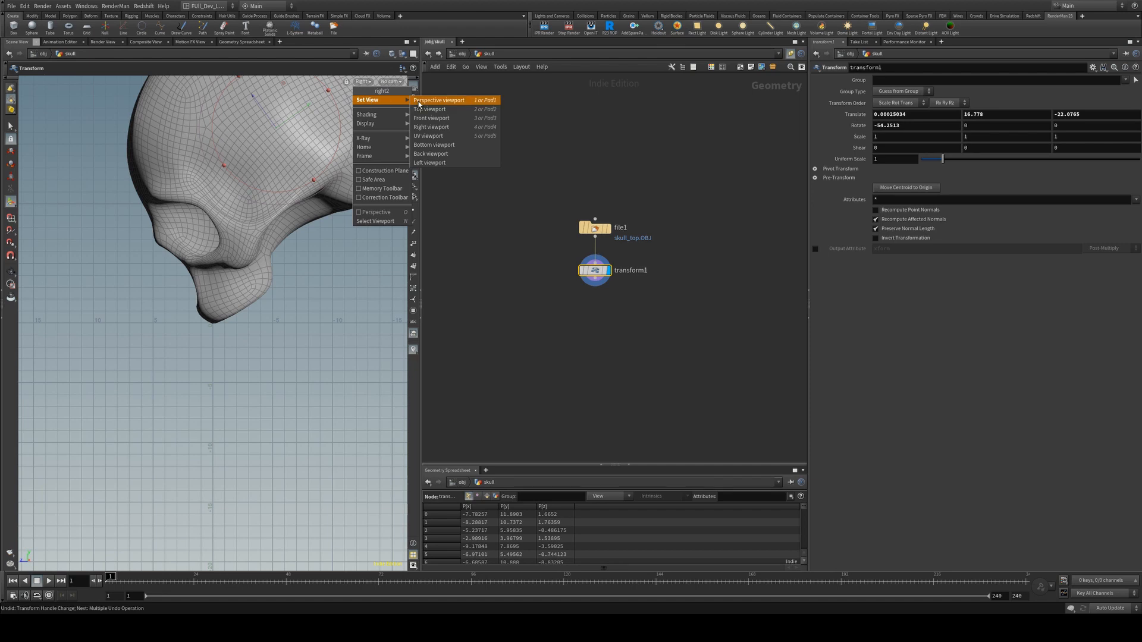
click(419, 104)
alt+drag(255, 208, 360, 193)
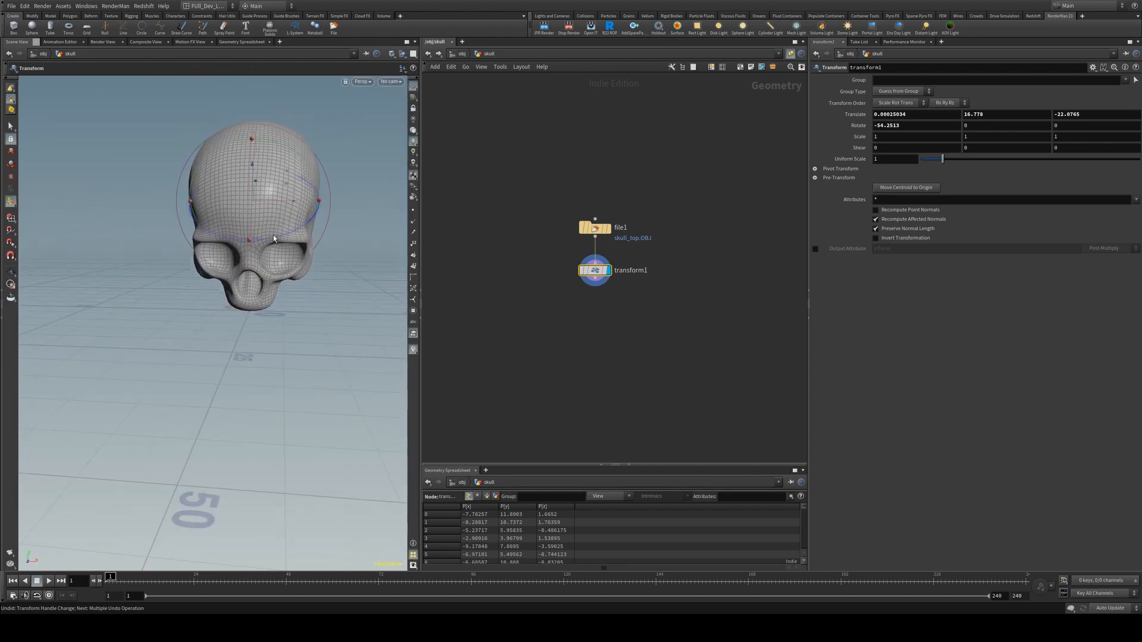
mouse_move(168, 144)
alt+mouse_down()
mouse_move(190, 128)
mouse_move(187, 145)
alt+mouse_up()
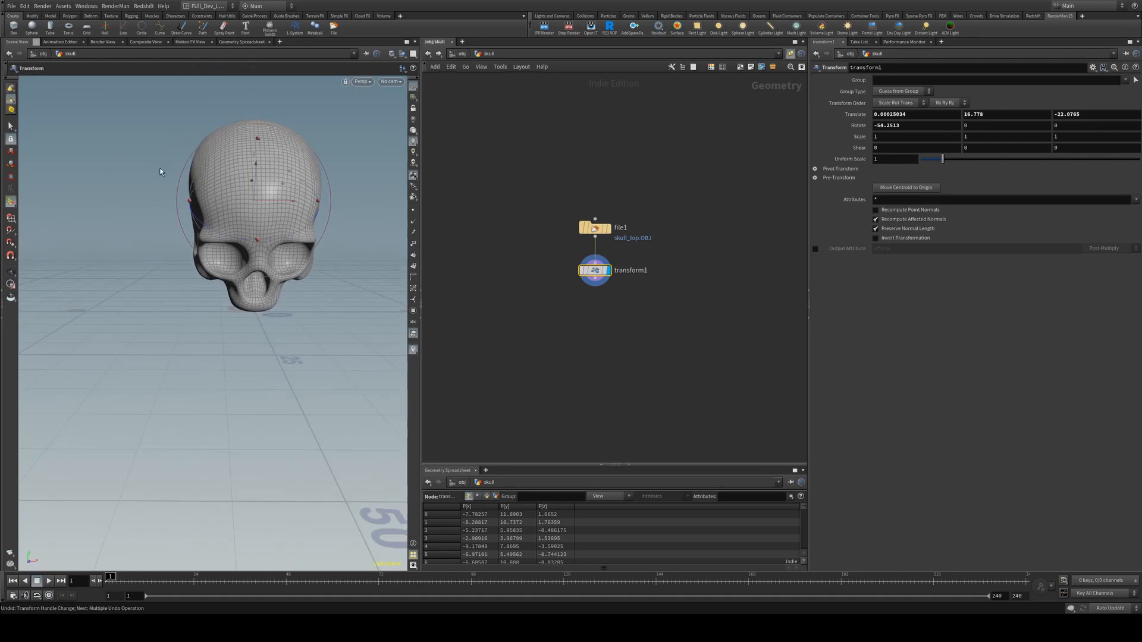
Add a Scatter node below the skull's transform node, wire it in line and display the scattered points
key(Delete)
key(Tab)
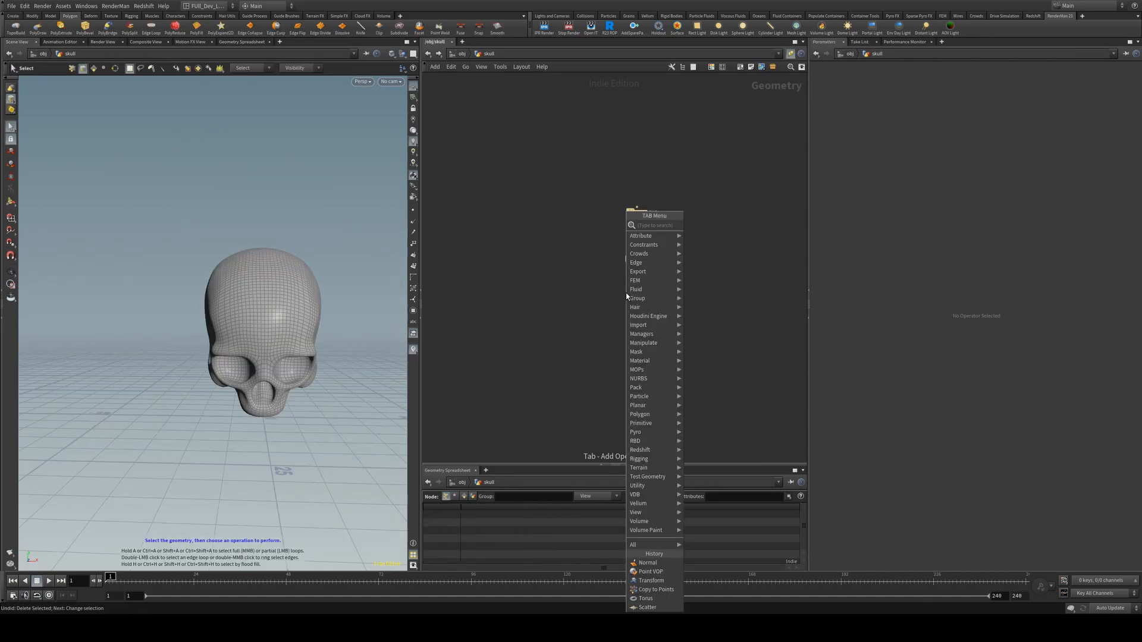
text(scatter)
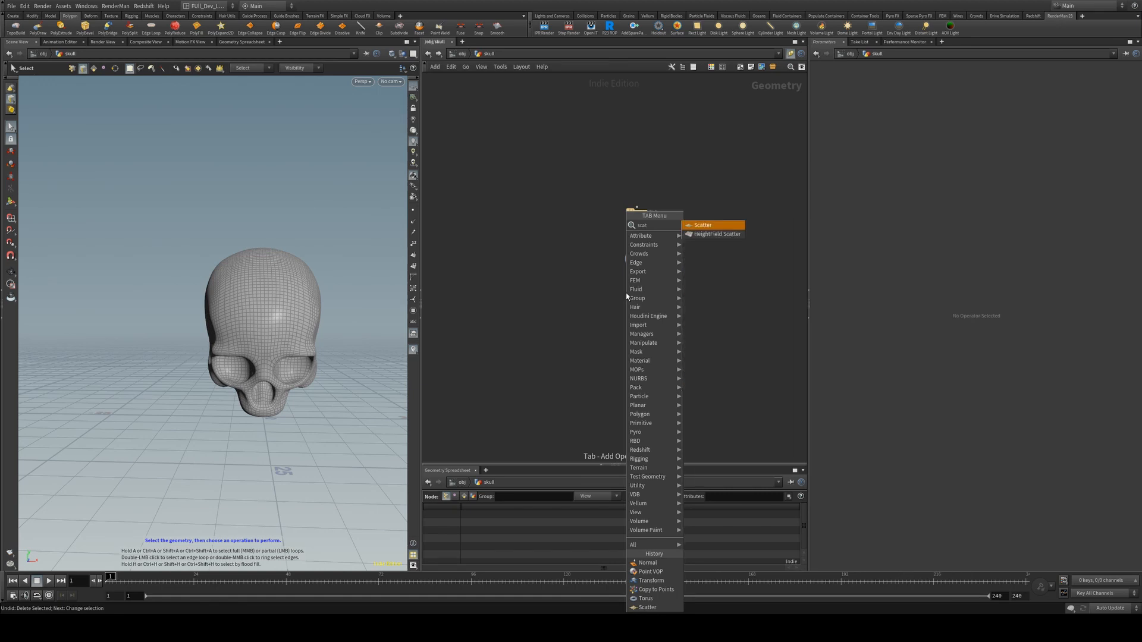
key(Return)
drag(625, 296, 634, 294)
click(645, 299)
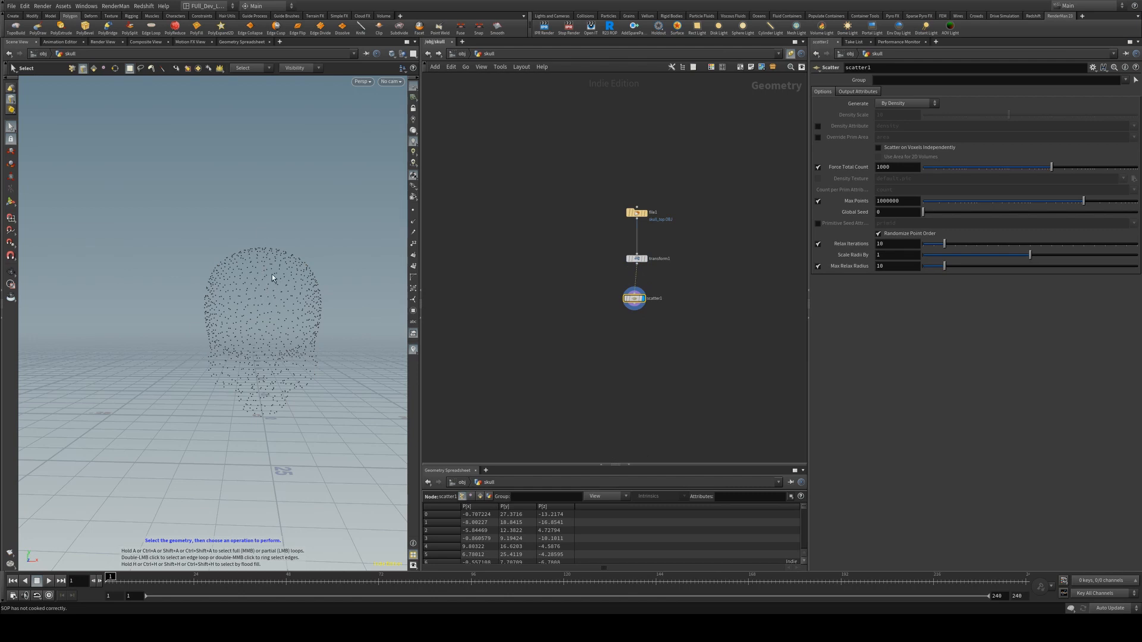
alt+drag(272, 275, 271, 286)
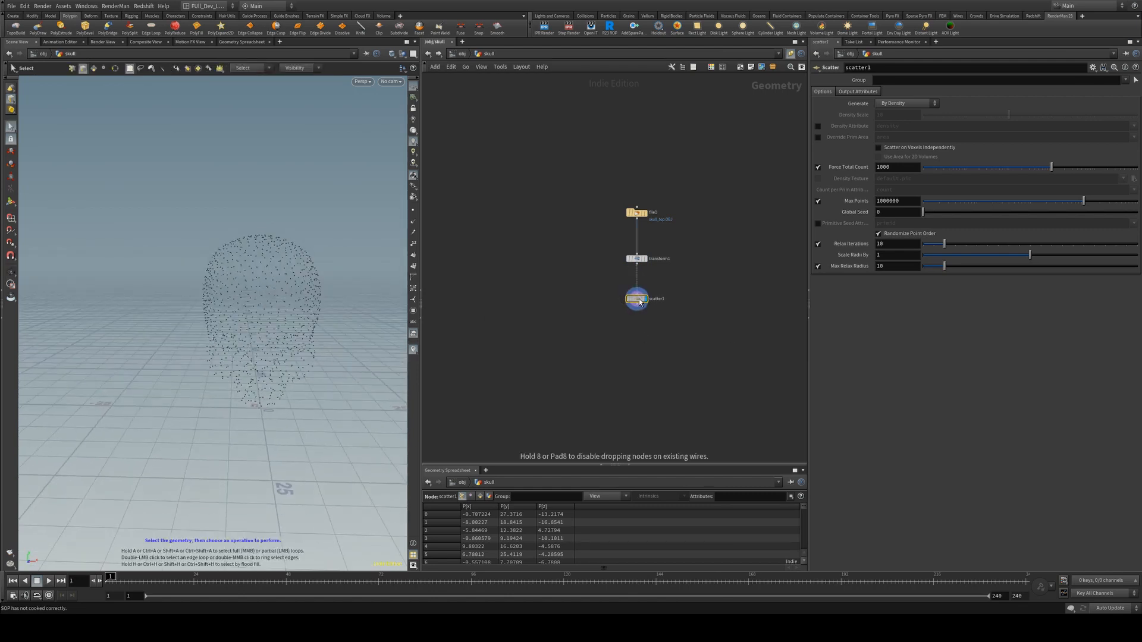
Add a Copy to Points node and place it below the scatter node without wiring it
key(Tab)
text(copy to p)
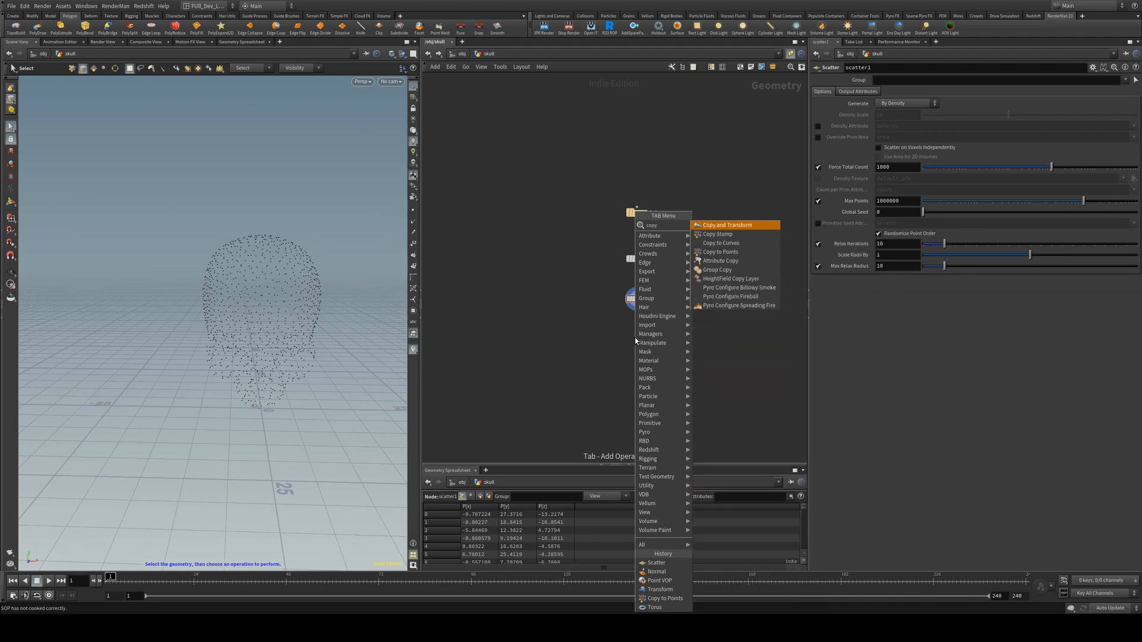
key(Return)
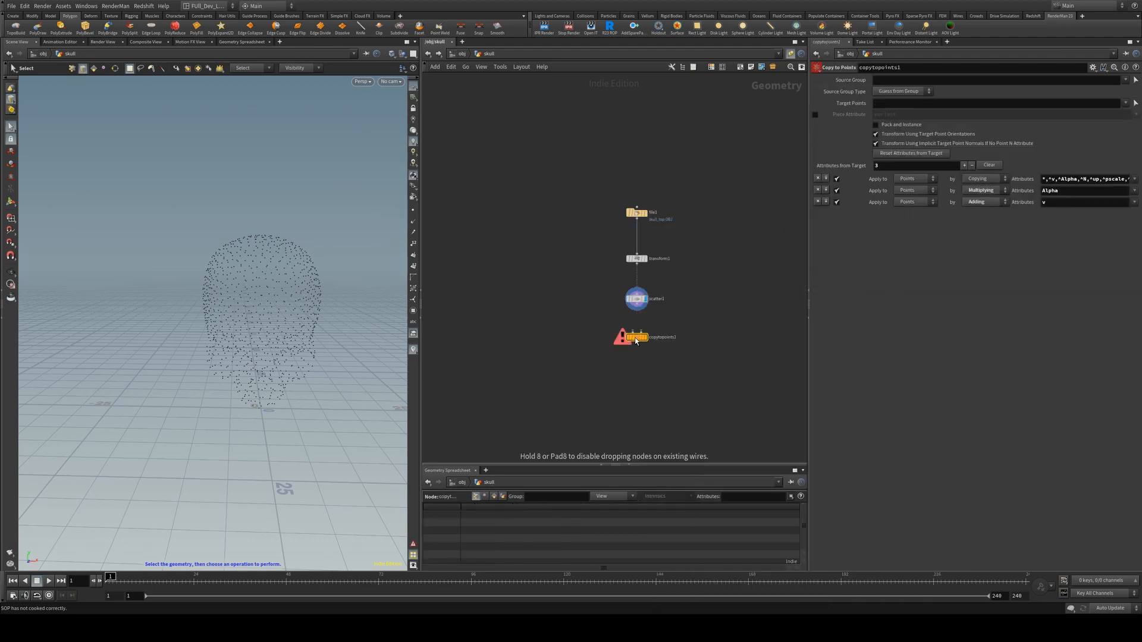
click(639, 341)
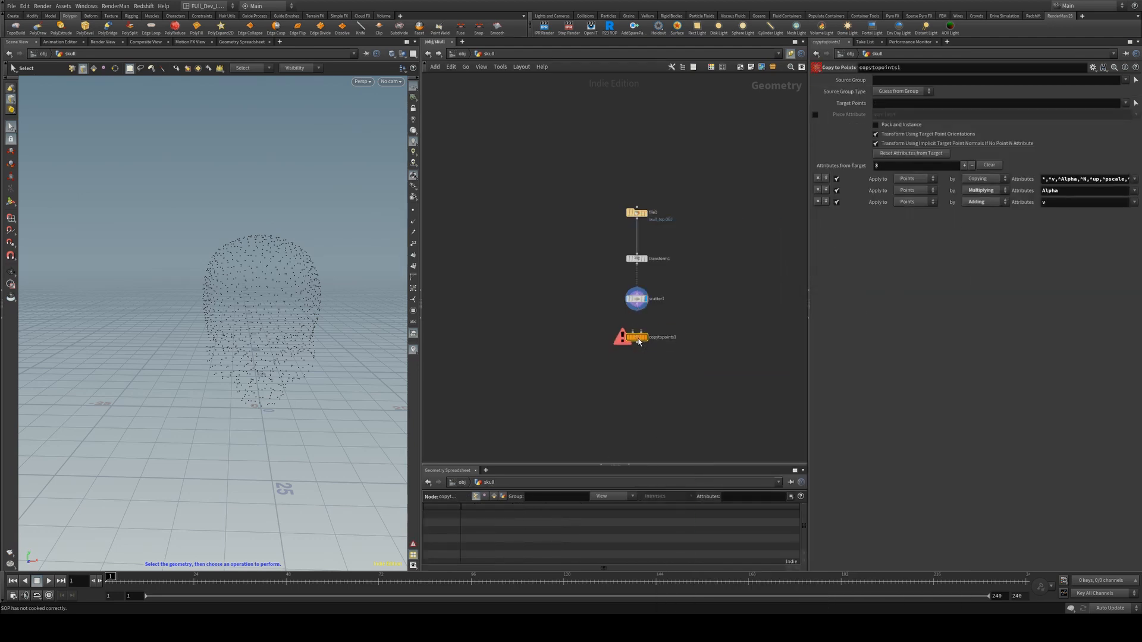
drag(638, 340, 638, 350)
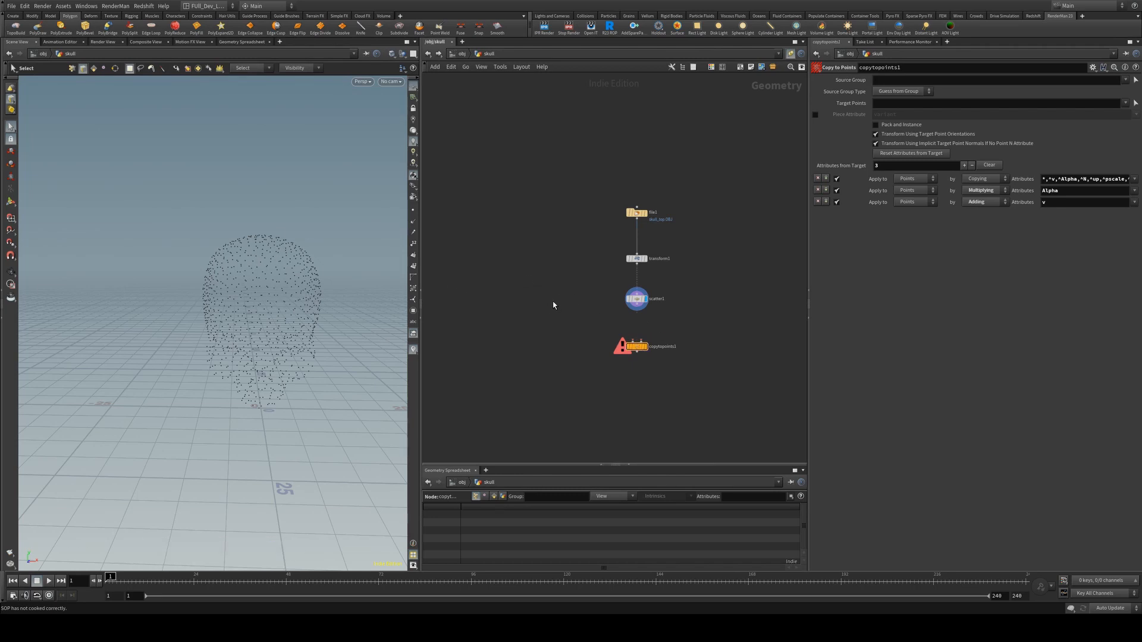
Add a Torus node beside the scatter node and display the torus alone
key(Tab)
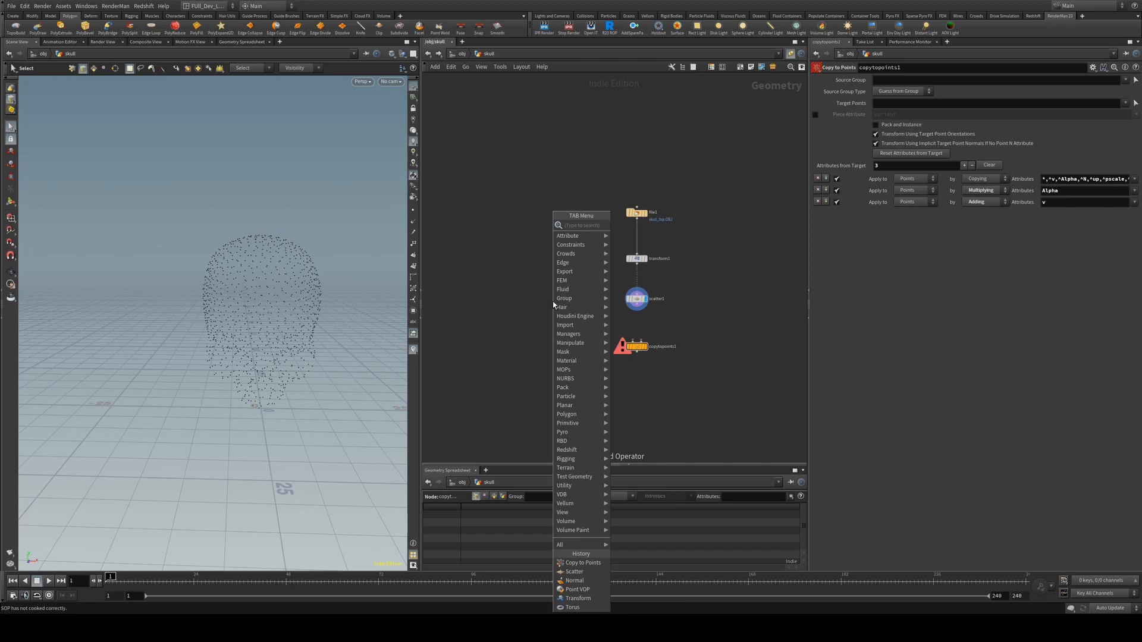
text(torus)
key(Return)
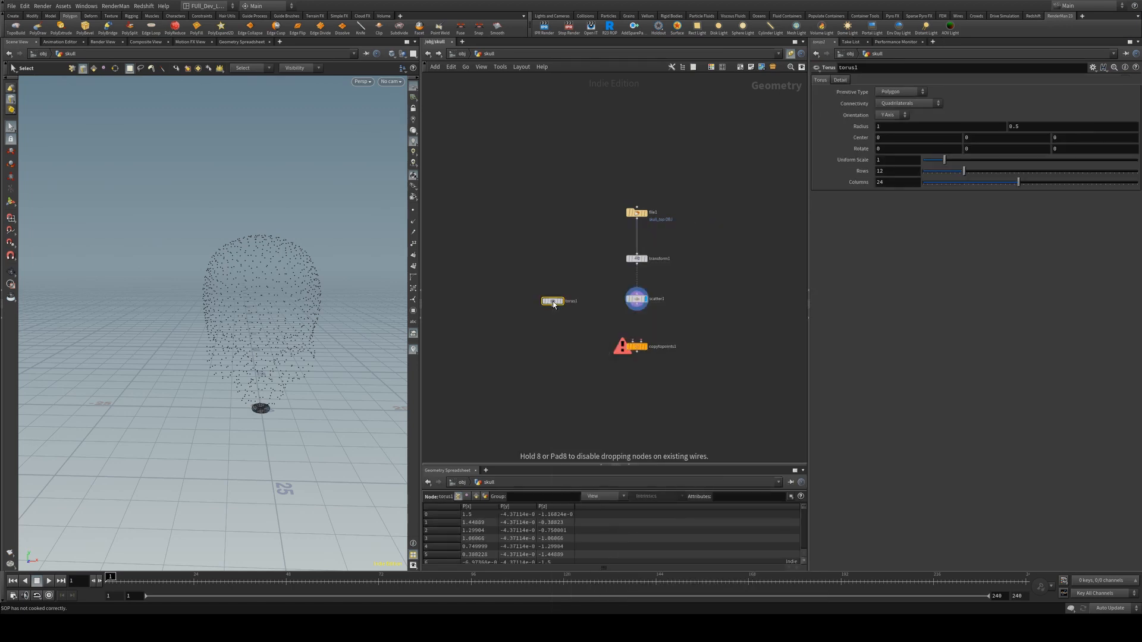
click(553, 304)
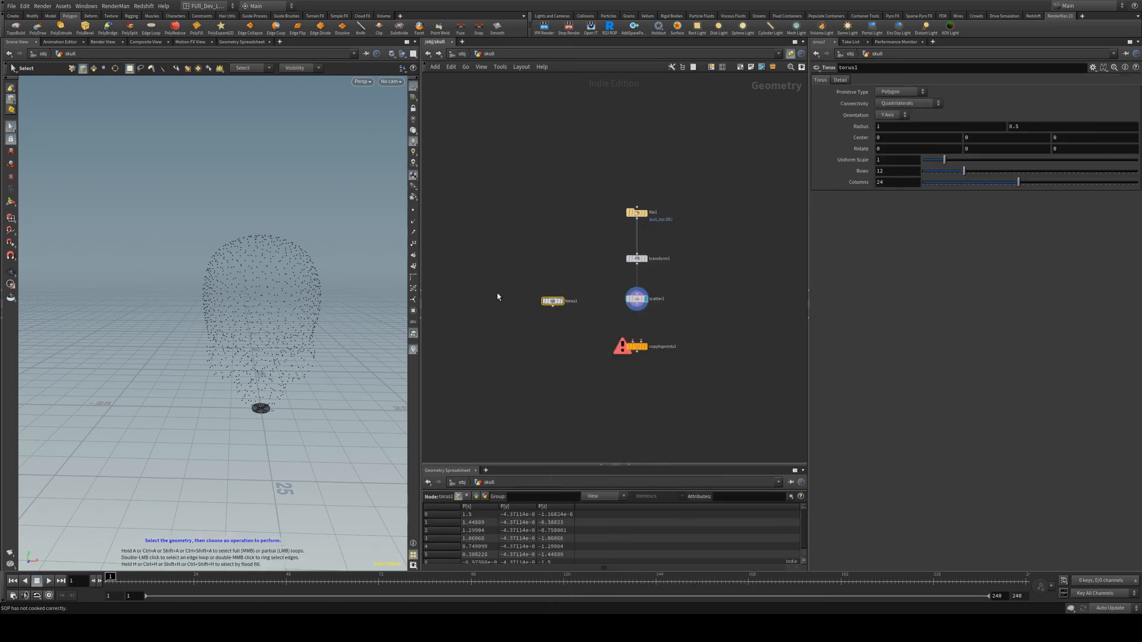
click(562, 301)
Reduce the torus resolution to 6 rows and 12 columns
alt+drag(321, 291, 258, 360)
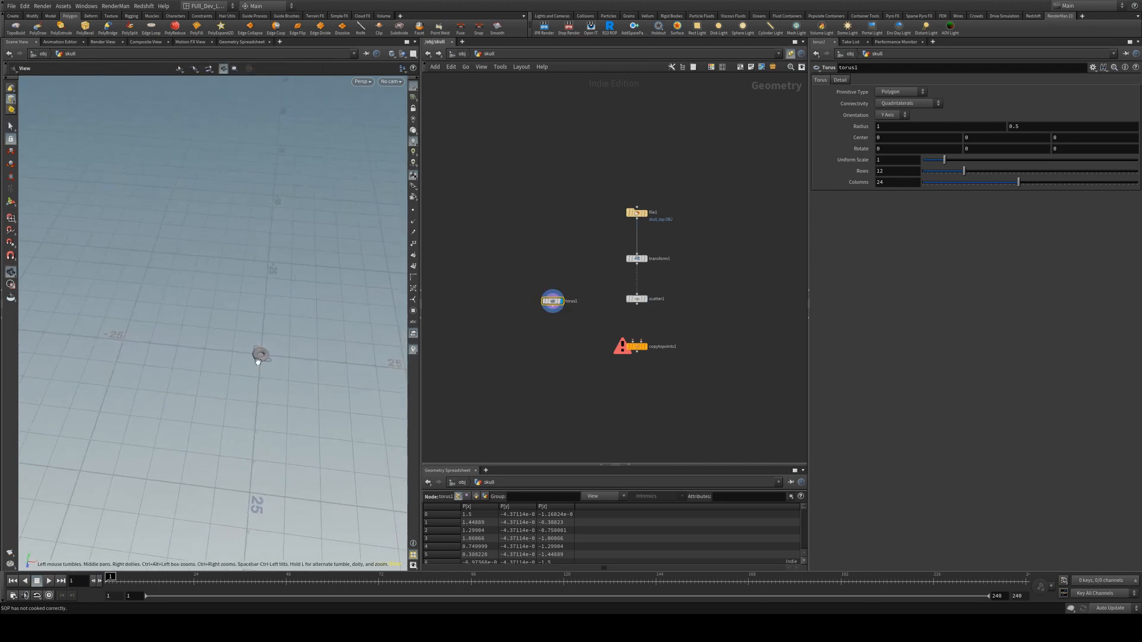
alt+right_drag(257, 360, 773, 450)
alt+right_drag(258, 326, 326, 342)
alt+drag(326, 342, 168, 345)
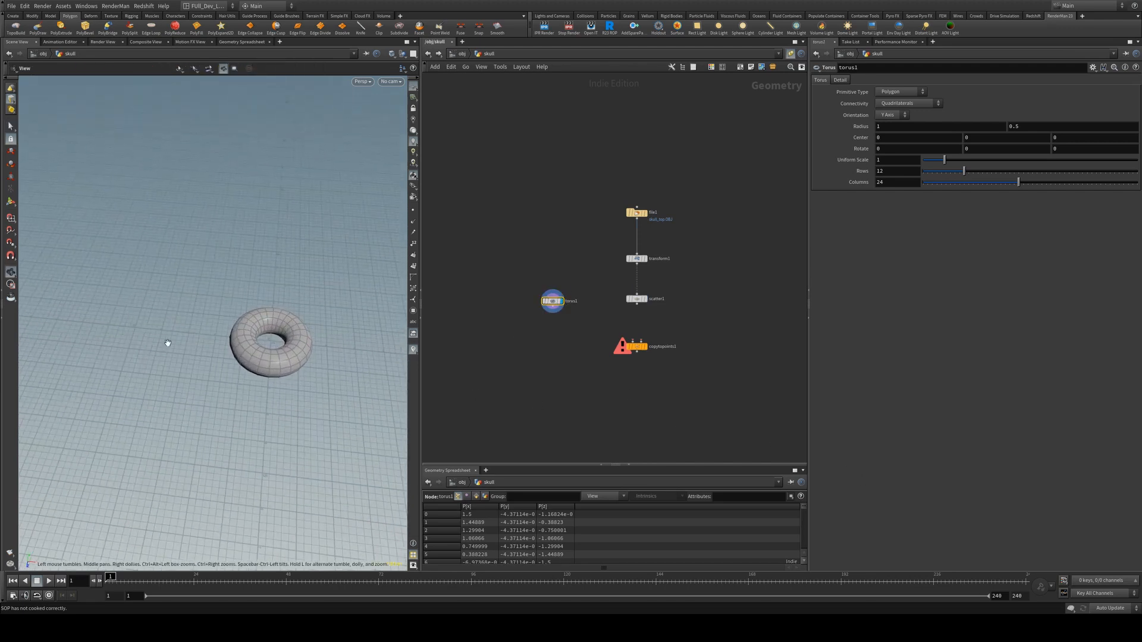
alt+right_drag(169, 344, 506, 393)
alt+middle_drag(321, 351, 237, 365)
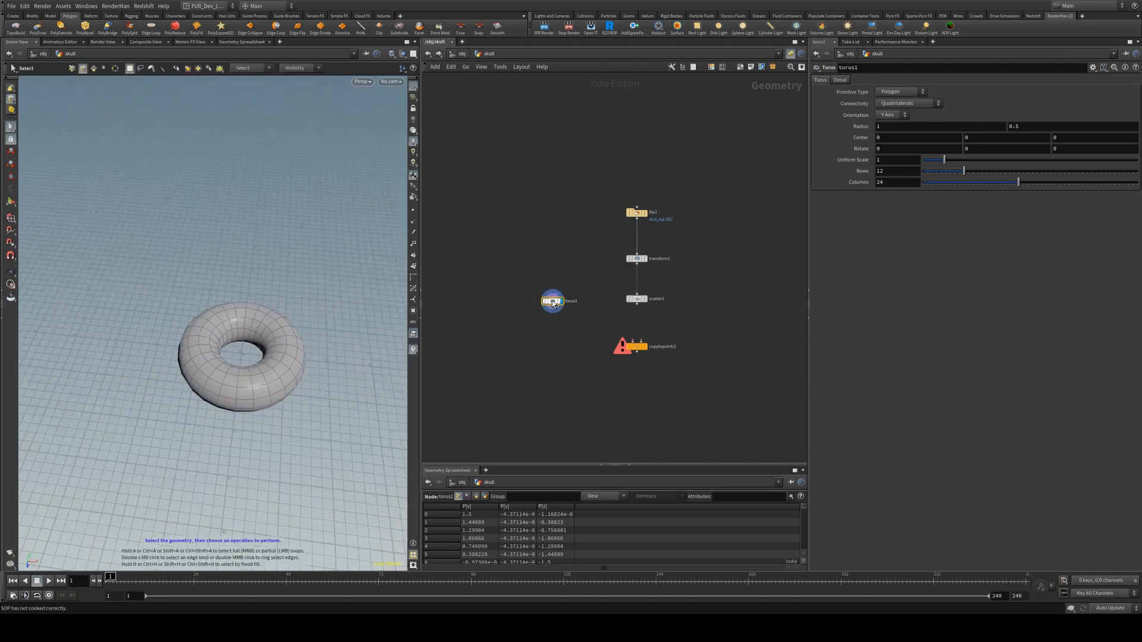
drag(913, 183, 876, 183)
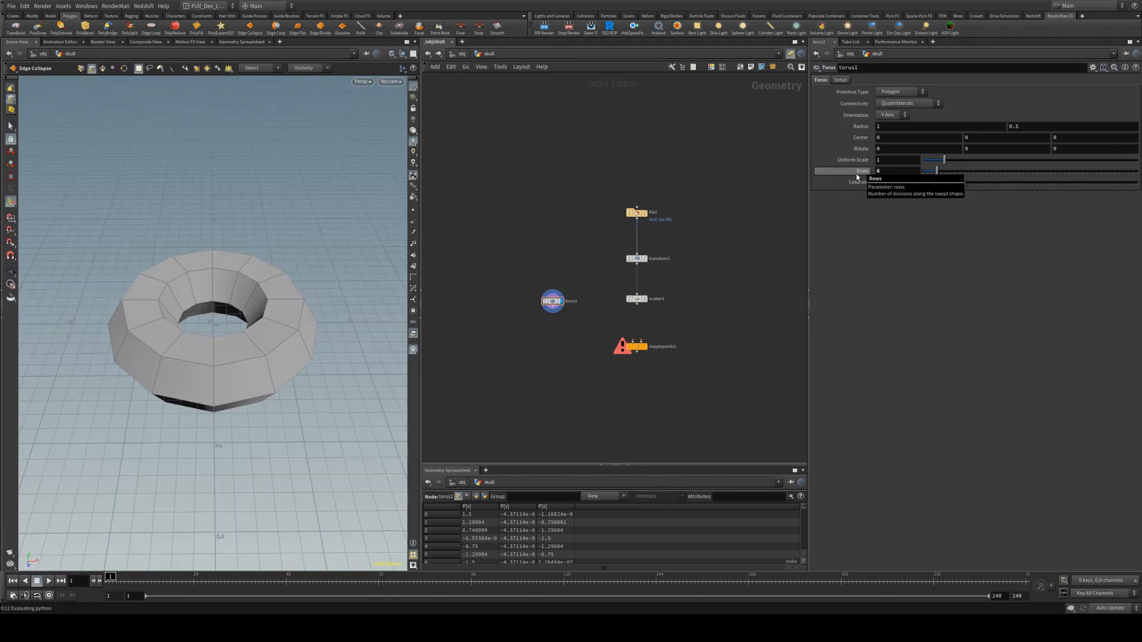
key(Escape)
mouse_move(301, 224)
alt+mouse_down()
mouse_move(324, 229)
mouse_move(298, 245)
alt+mouse_up()
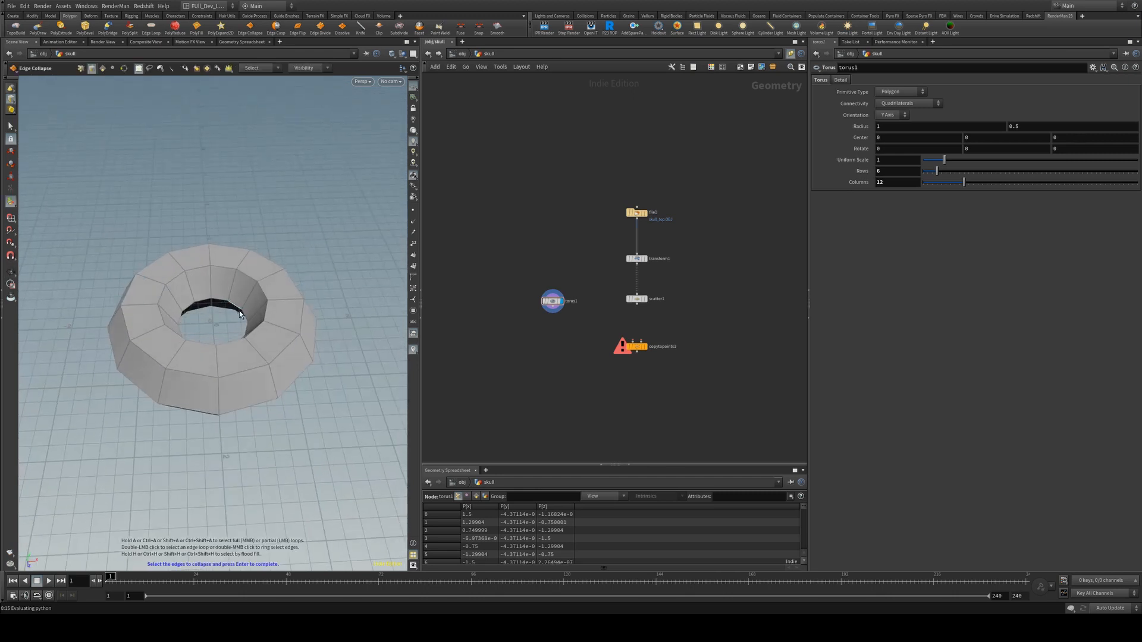
Select the edge loop around the torus's inner hole and collapse it with Edge Collapse to close the centre
key(s)
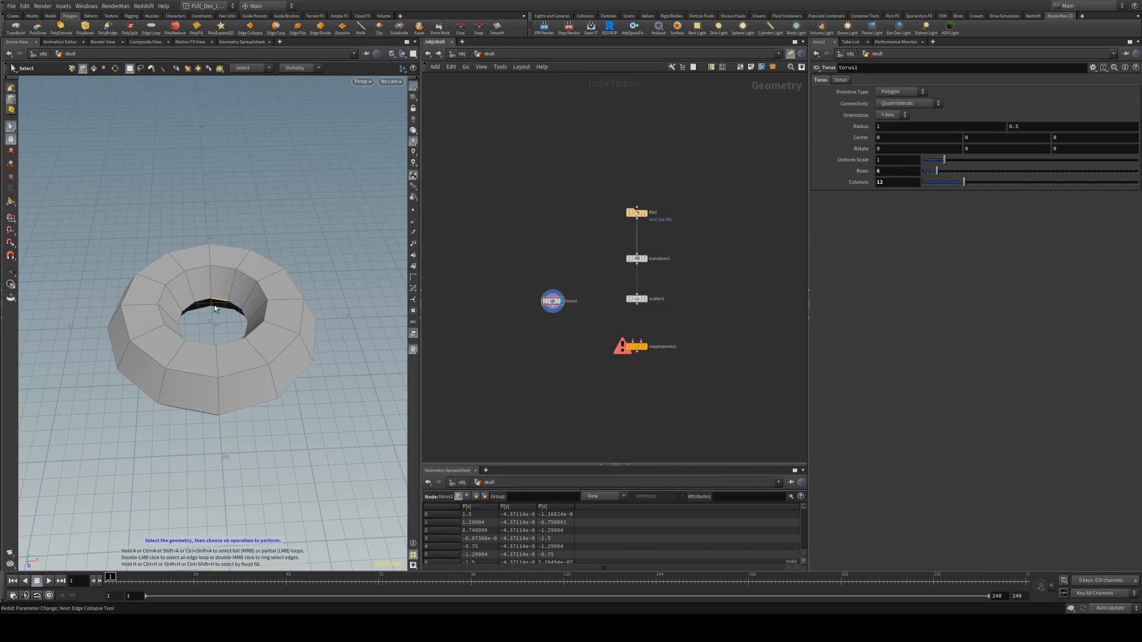
alt+drag(216, 306, 229, 301)
click(229, 300)
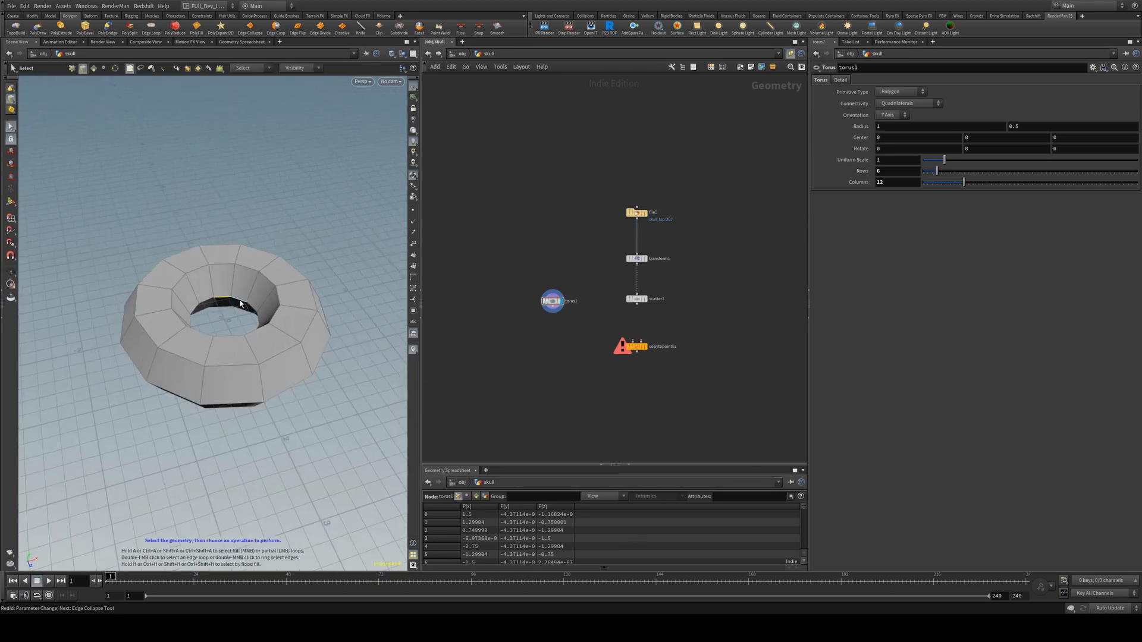
key(a)
mouse_move(208, 257)
alt+mouse_down()
mouse_move(229, 305)
mouse_move(230, 256)
alt+mouse_up()
alt+right_drag(232, 257, 366, 311)
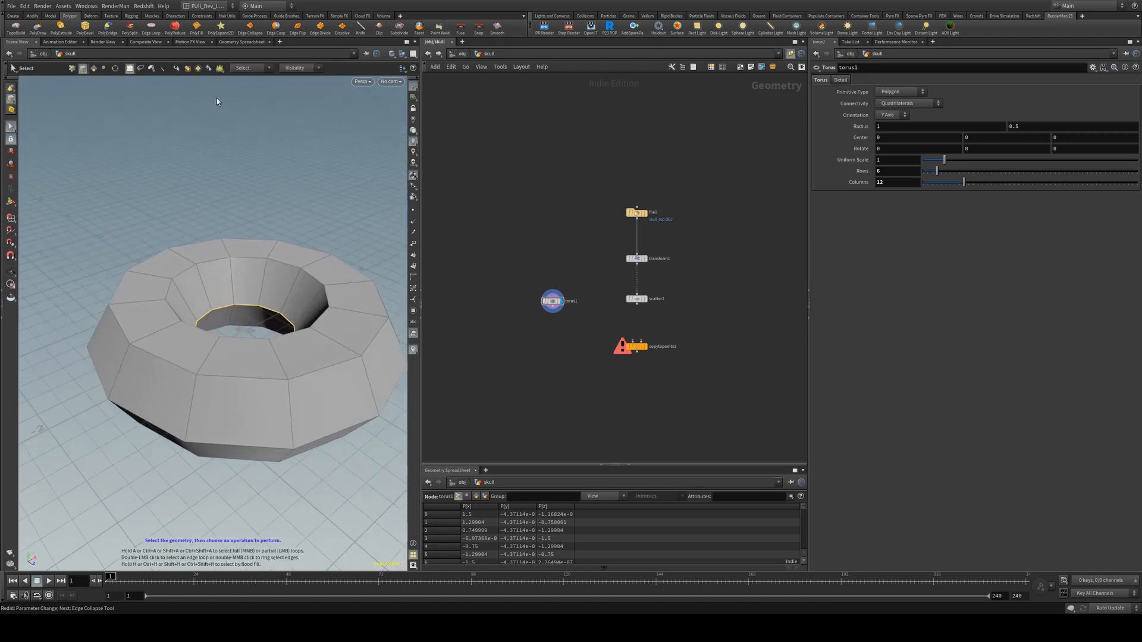
click(250, 28)
alt+drag(277, 145, 233, 279)
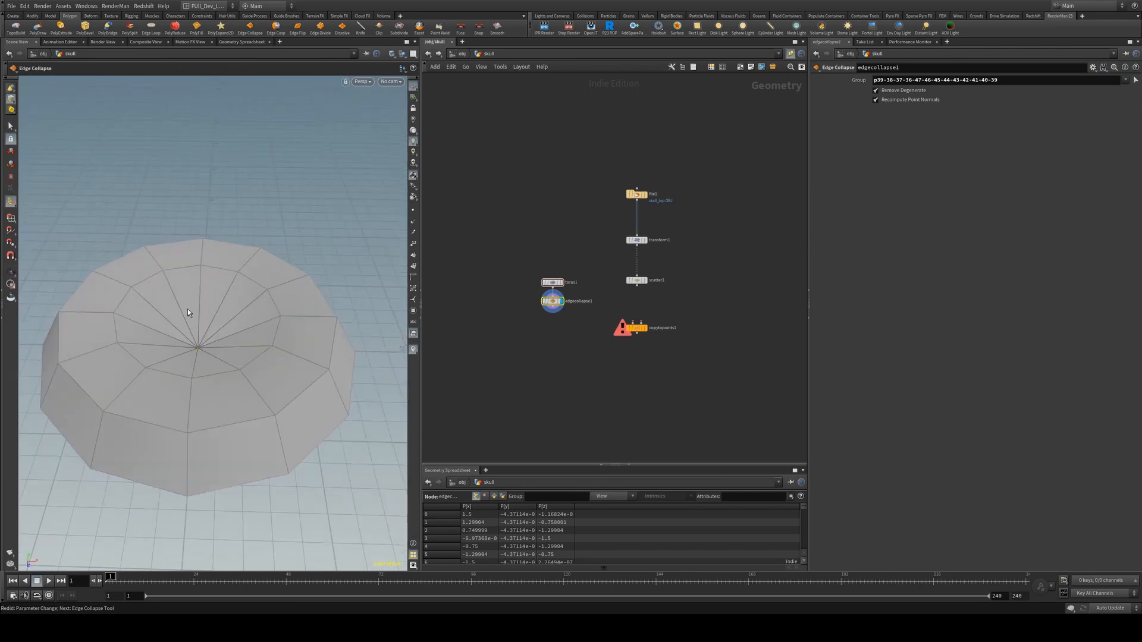
key(Escape)
mouse_move(258, 316)
mouse_down()
mouse_move(265, 232)
mouse_move(257, 323)
mouse_up()
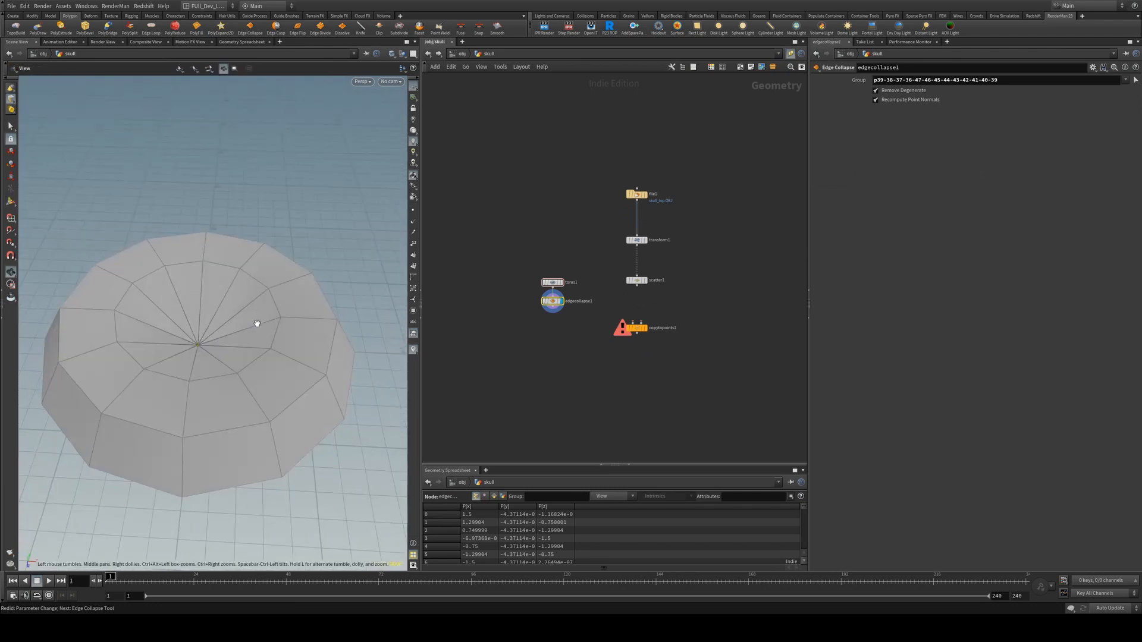
key(Return)
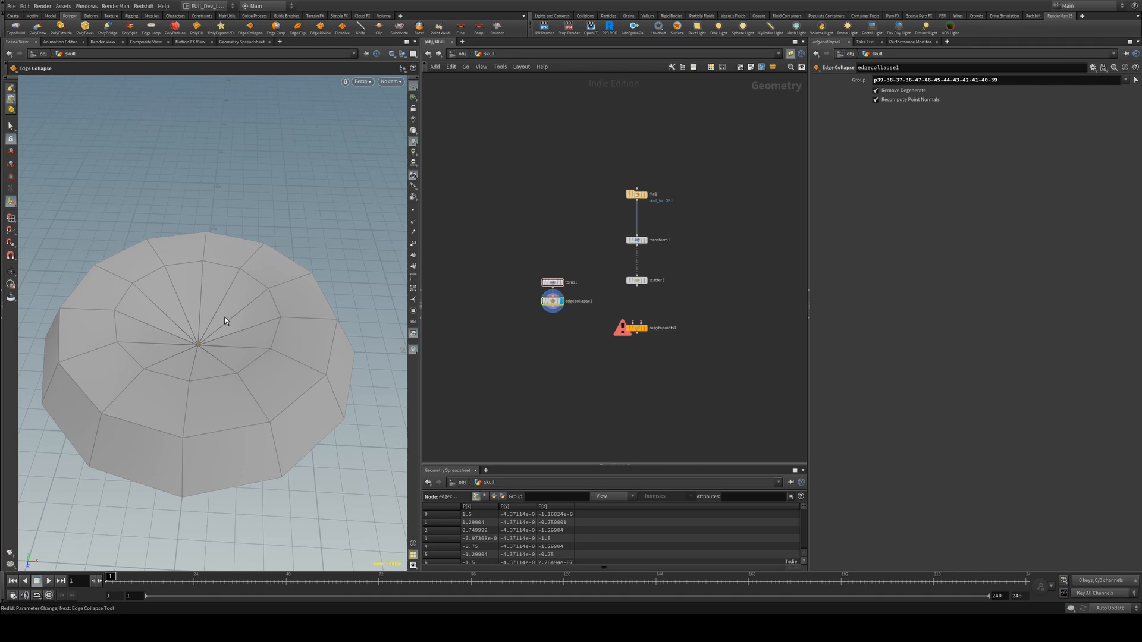
Wire the collapsed torus and the scatter node into the first and second inputs of Copy to Points, and display the copies
drag(637, 327, 632, 363)
drag(553, 301, 617, 361)
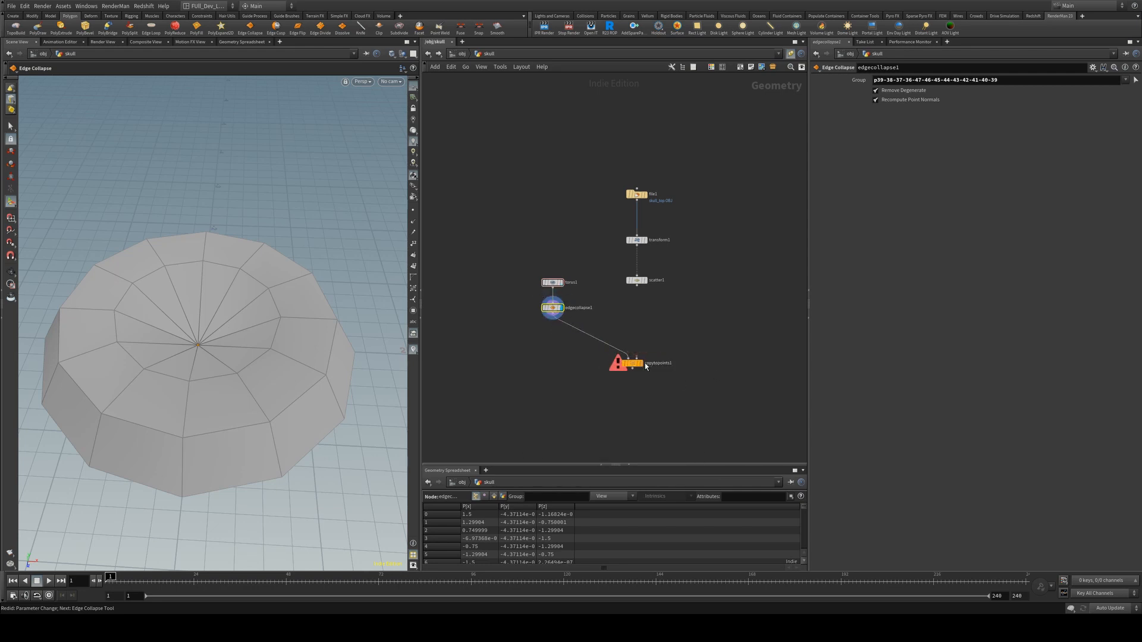
scroll(646, 365, up, 2)
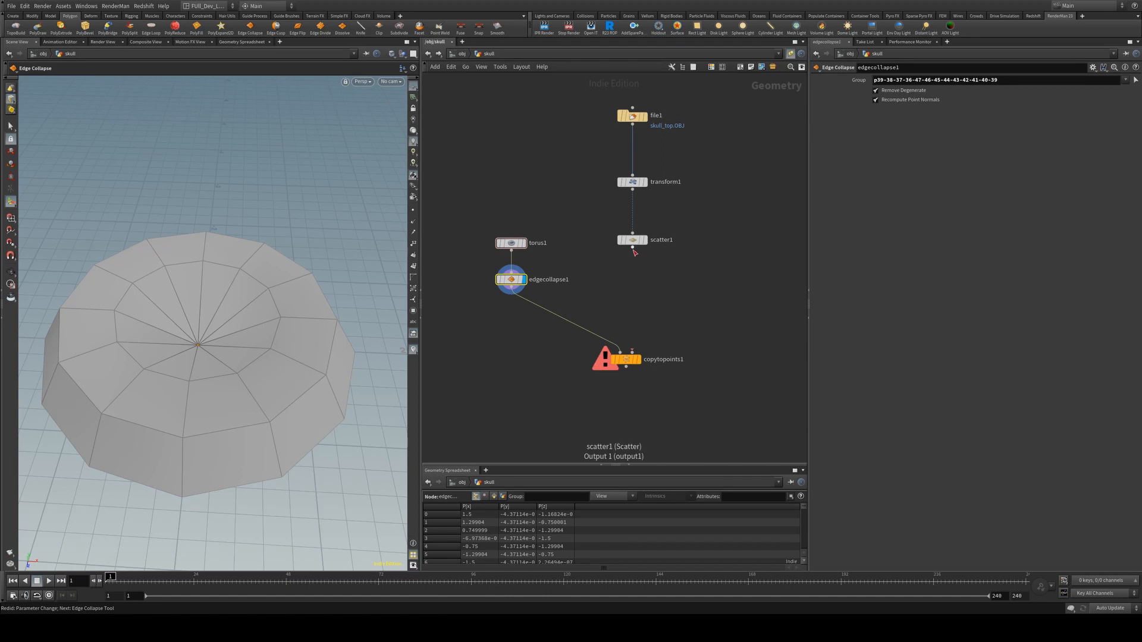
drag(632, 247, 632, 354)
click(639, 360)
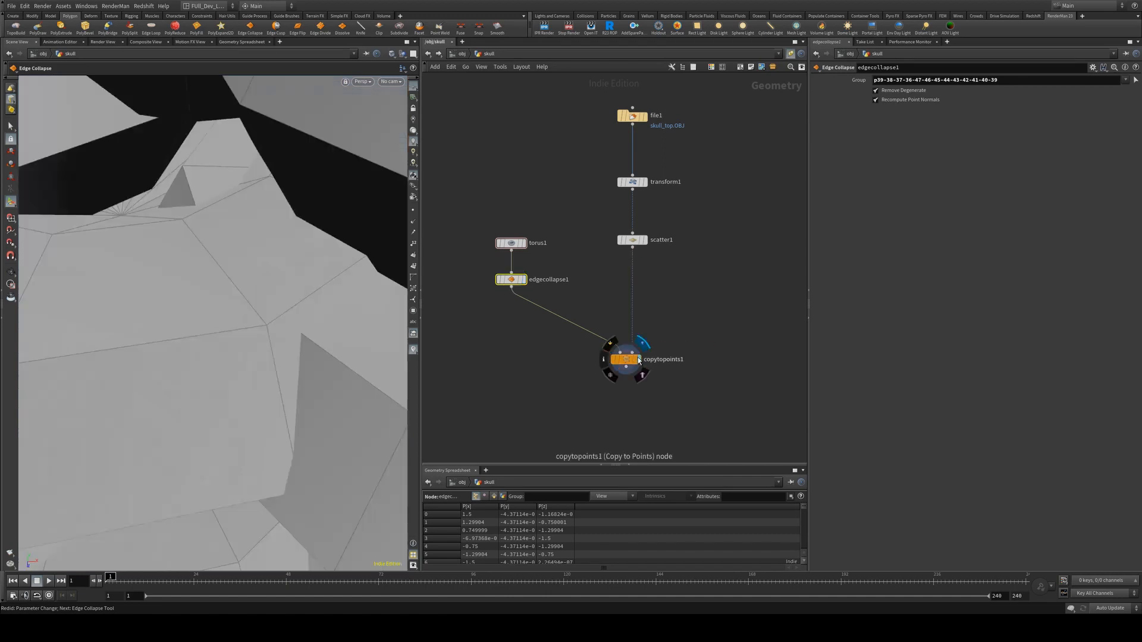
scroll(342, 250, down, 10)
scroll(301, 203, down, 10)
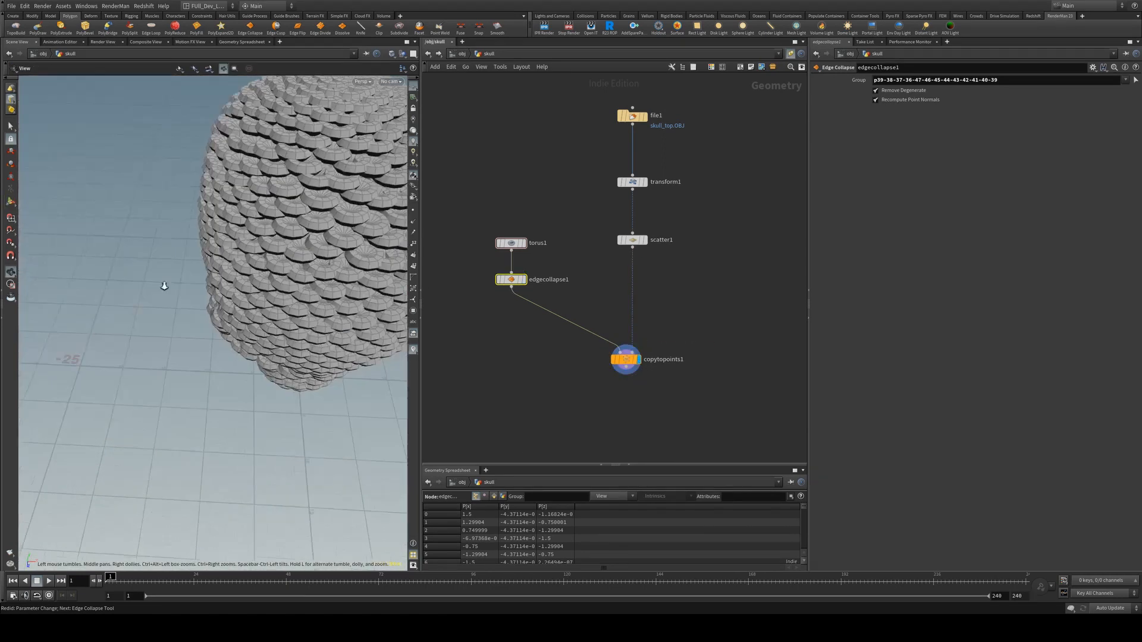
drag(237, 229, 268, 249)
Insert a Normal node between the file and transform nodes, and check how the copies orient on the skull
click(632, 119)
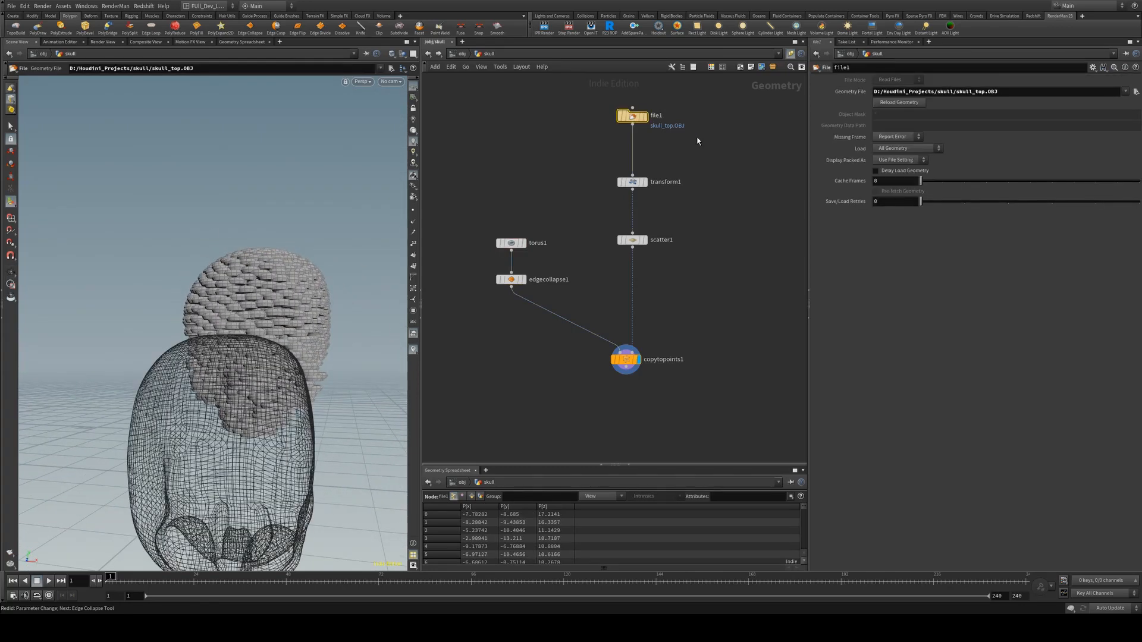
key(Tab)
text(no)
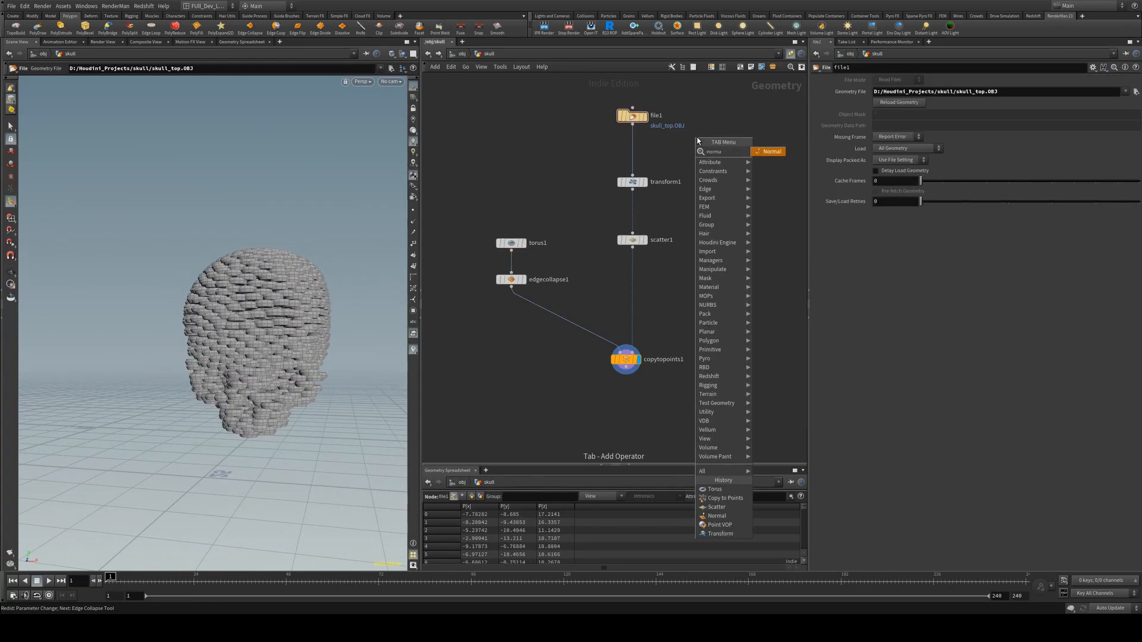
key(Return)
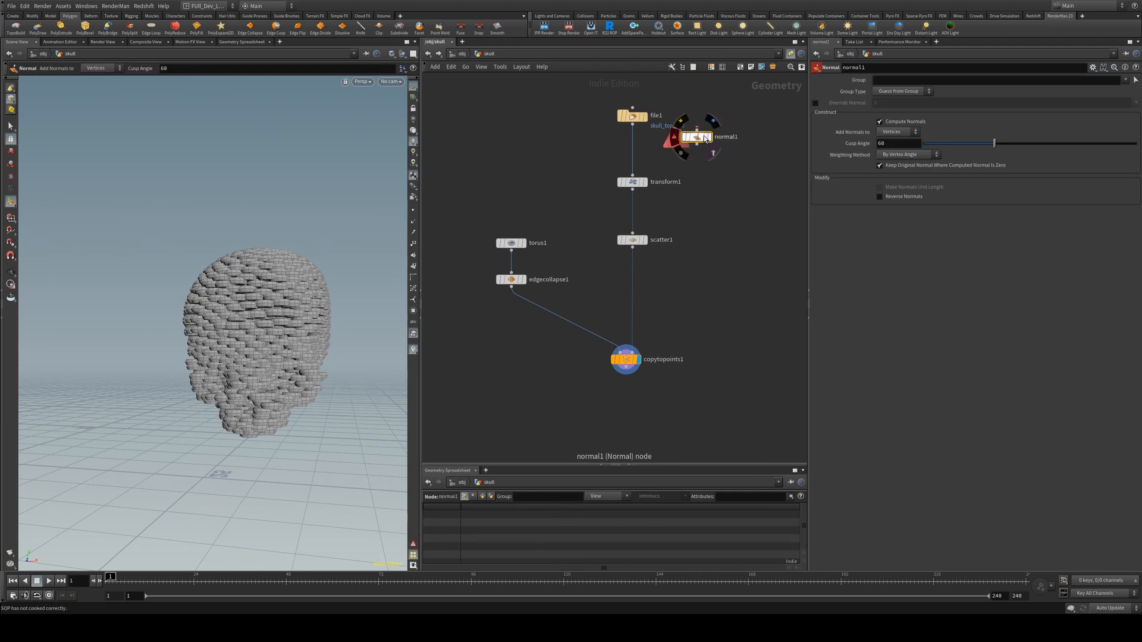
click(647, 154)
drag(647, 154, 634, 151)
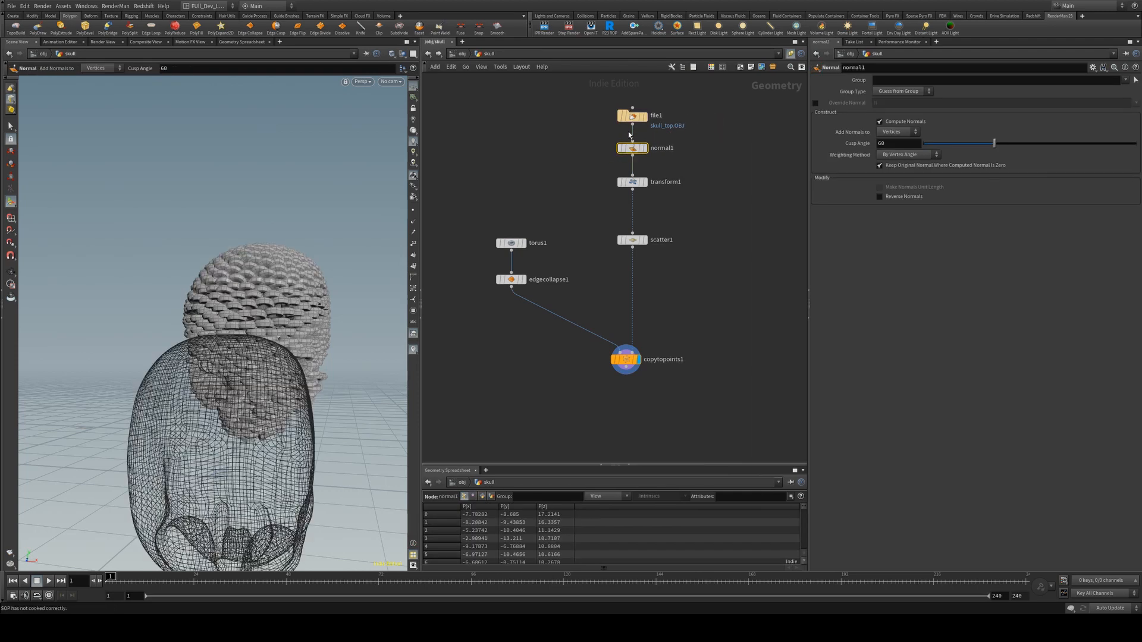
click(626, 359)
key(Escape)
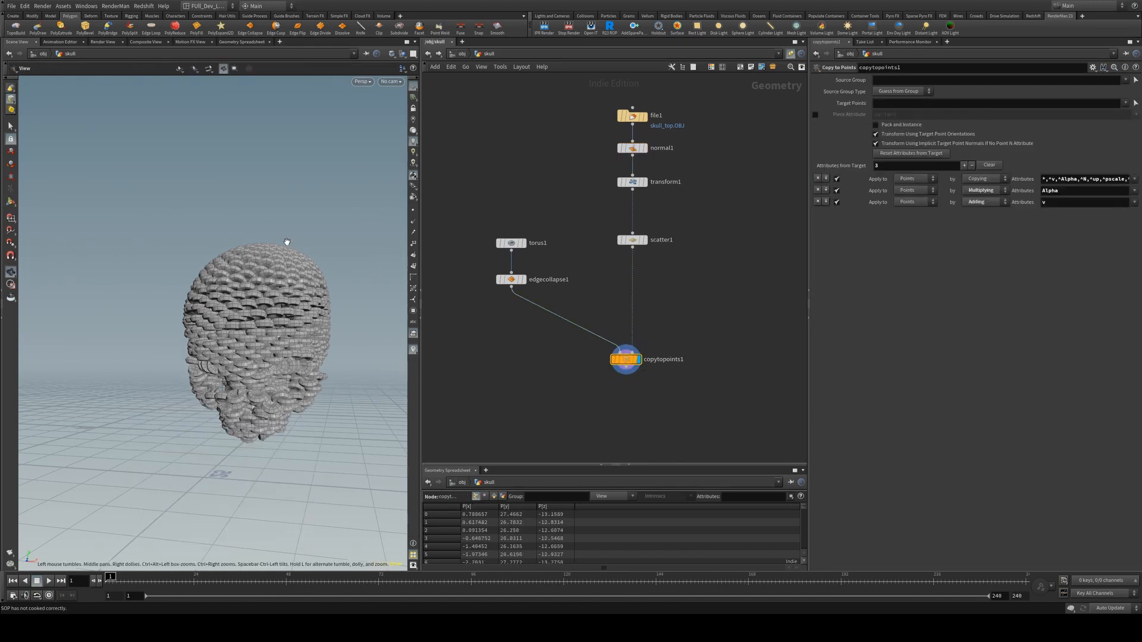
mouse_move(288, 245)
mouse_down()
mouse_move(293, 329)
mouse_move(301, 257)
mouse_up()
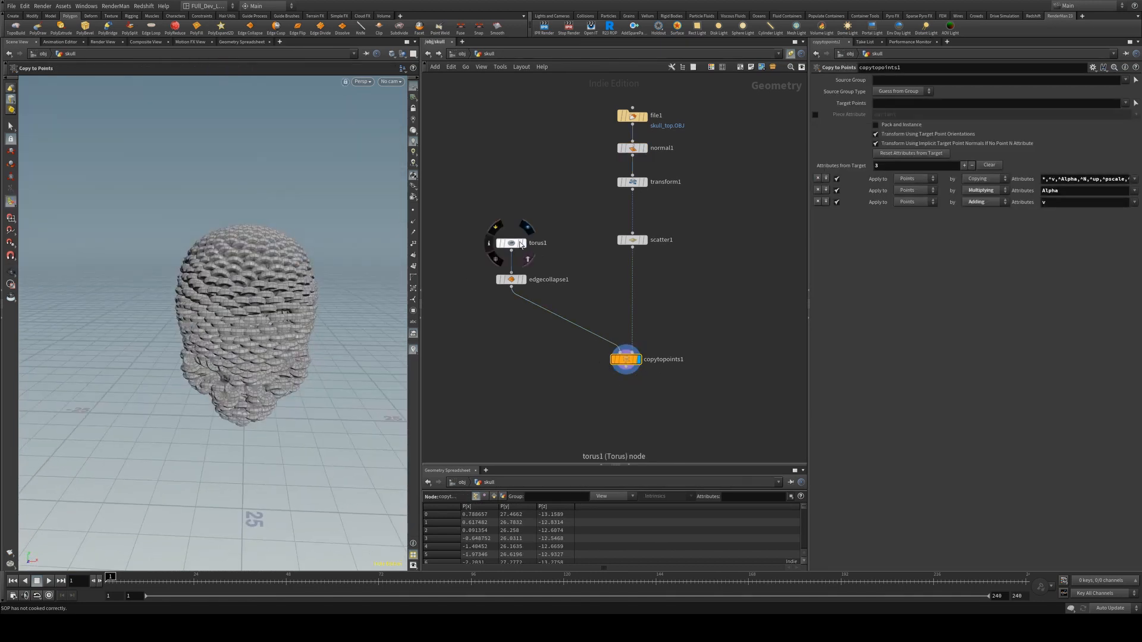
Rotate the torus 90 degrees around X so the copies lie against the skull's surface
click(515, 245)
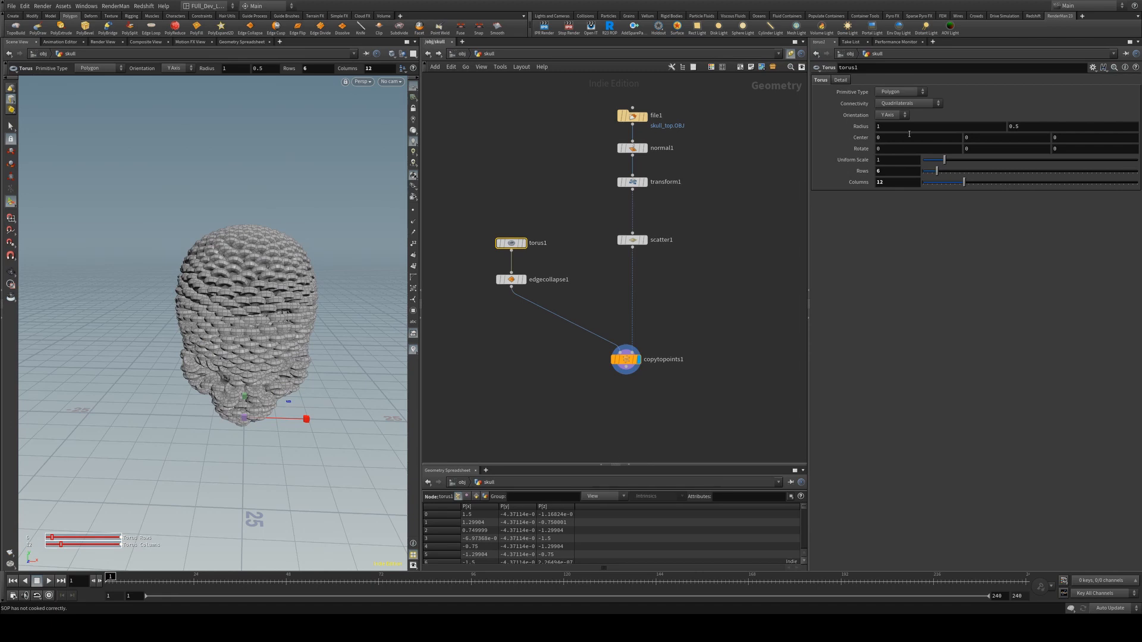
click(880, 151)
text(90)
key(Return)
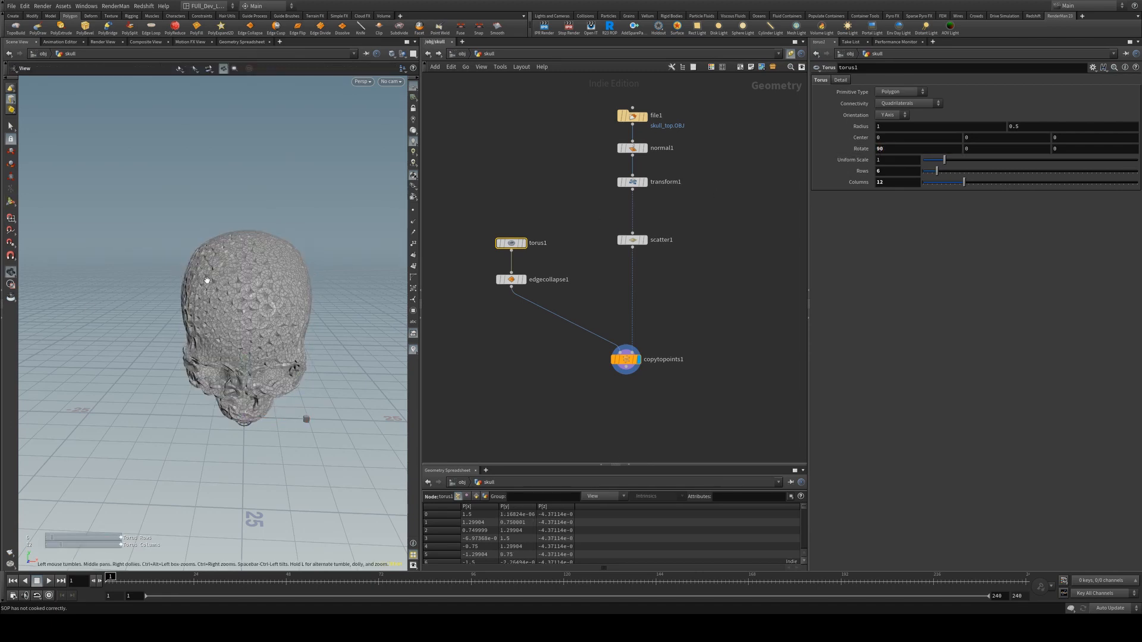
alt+right_drag(208, 271, 542, 377)
alt+middle_drag(327, 295, 259, 271)
key(Return)
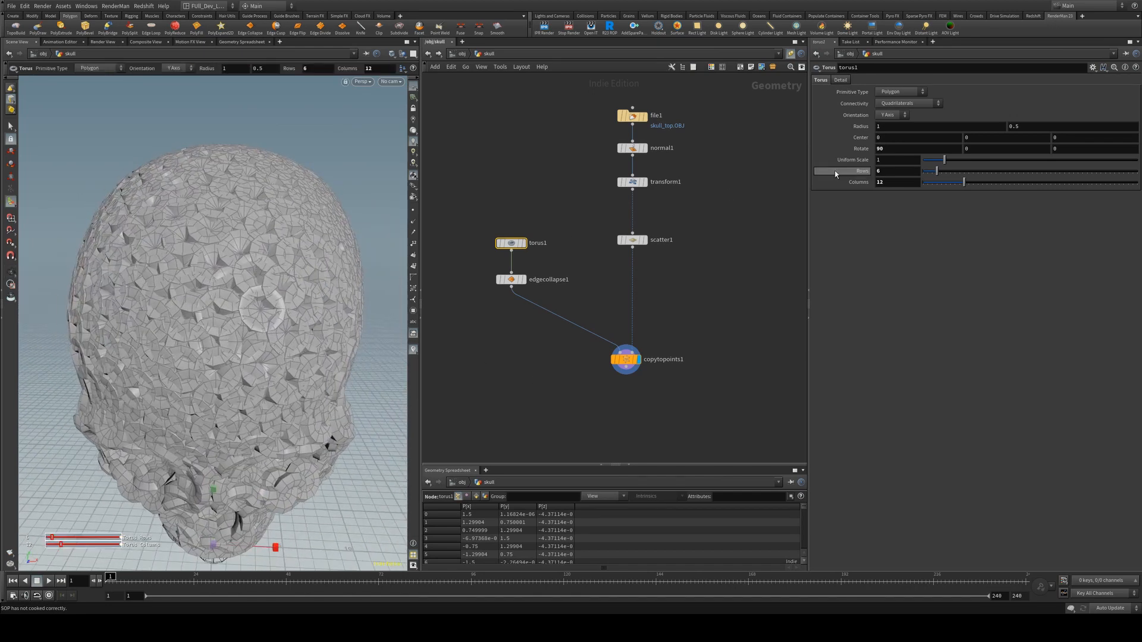
Set the torus's uniform scale to 0.16 to shrink the copied discs on the skull
click(888, 159)
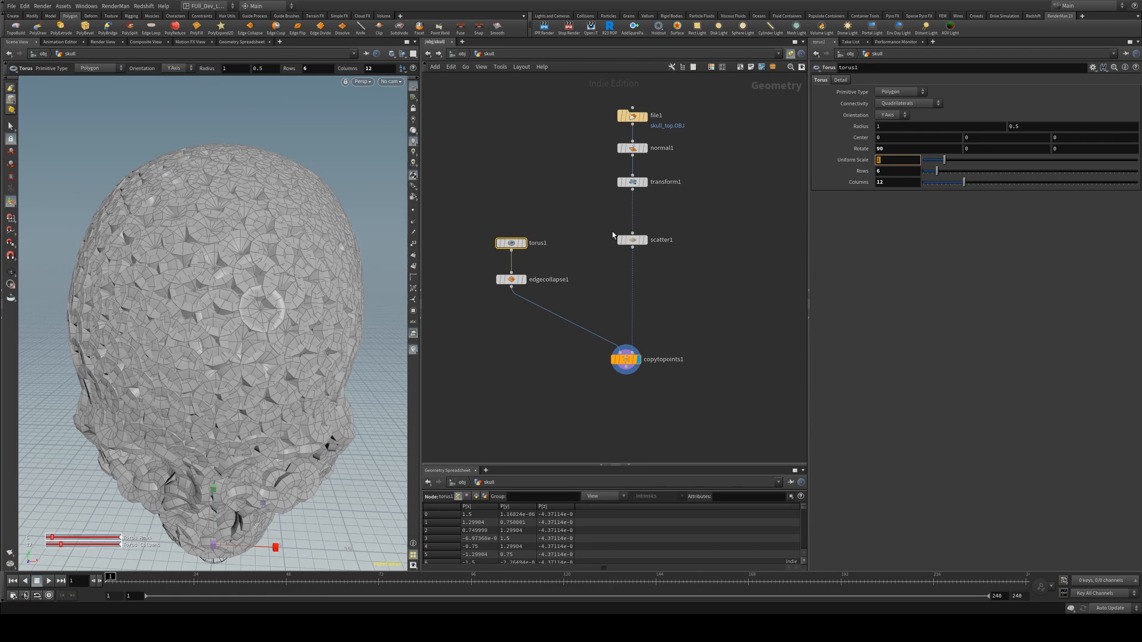
text(.16)
key(Return)
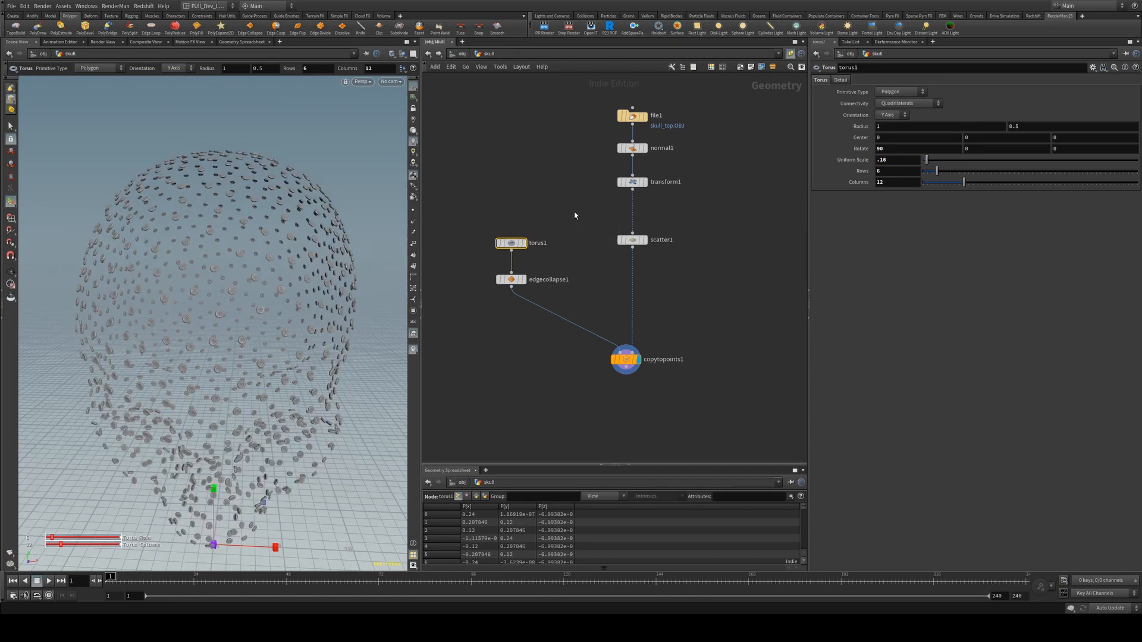
key(Escape)
drag(266, 286, 237, 314)
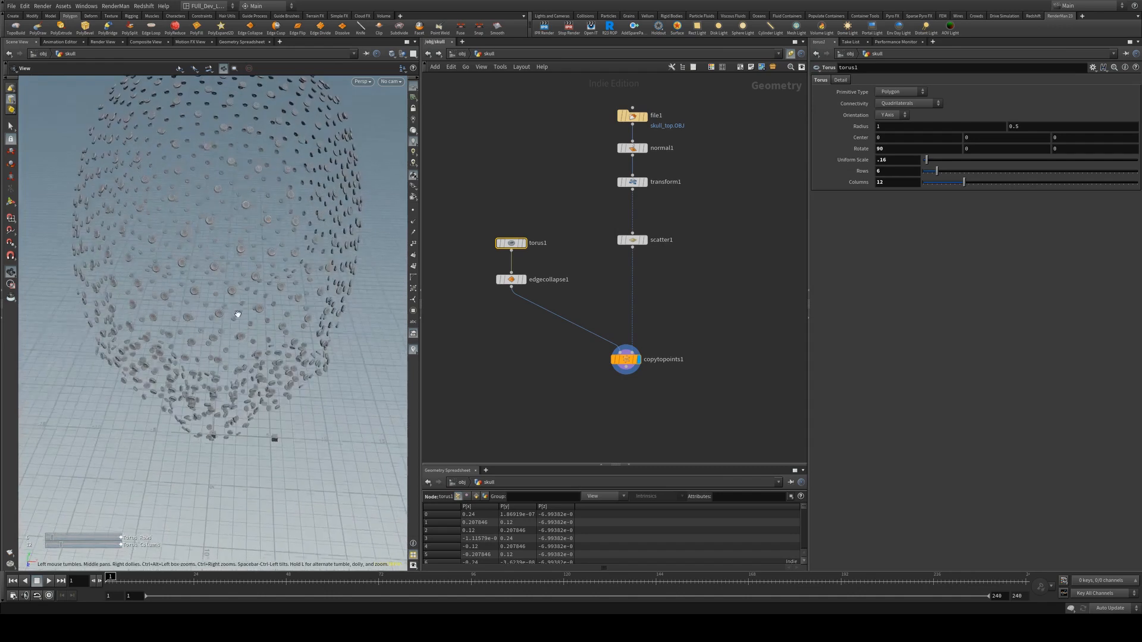
Set the scatter node's forced total count to 10000 points
click(632, 240)
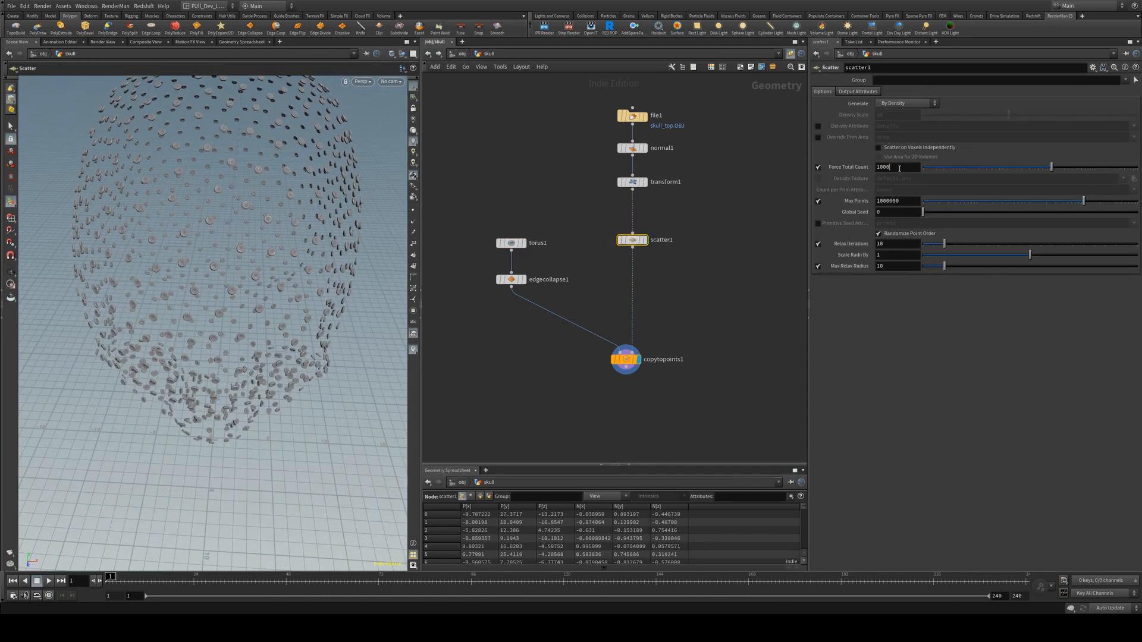
text(0)
key(Return)
key(Escape)
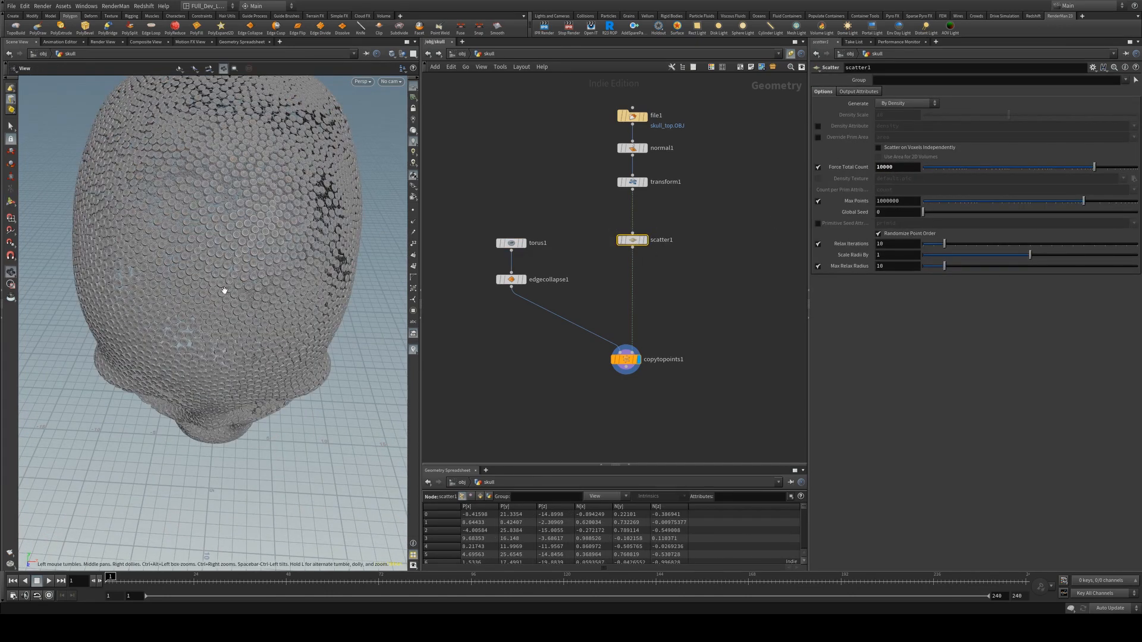
mouse_move(224, 290)
alt+mouse_down()
mouse_move(250, 237)
mouse_move(228, 275)
alt+mouse_up()
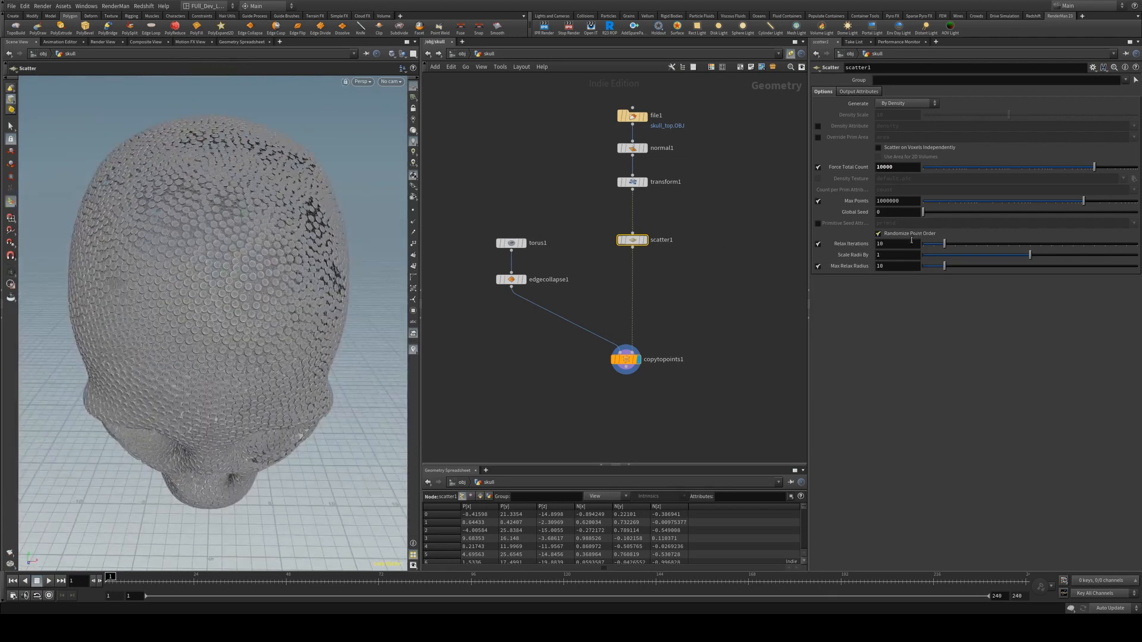
Raise the scatter node's relax iterations to 100 and check the spacing of the discs up close
drag(954, 246, 1073, 242)
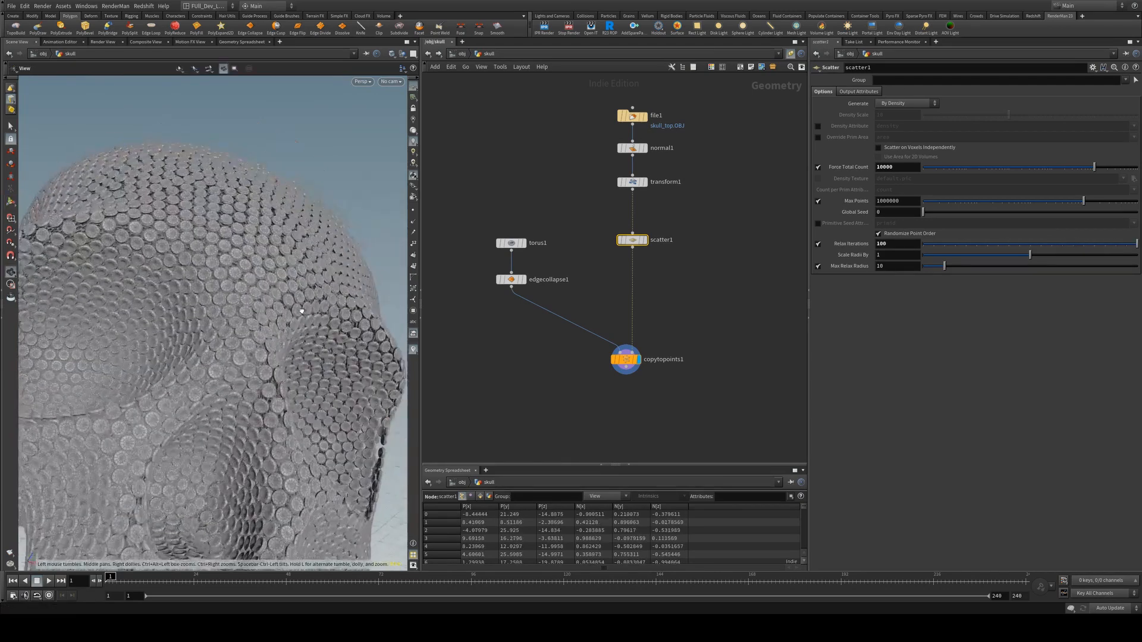
alt+drag(301, 308, 271, 309)
middle_drag(270, 309, 356, 297)
right_drag(357, 297, 399, 326)
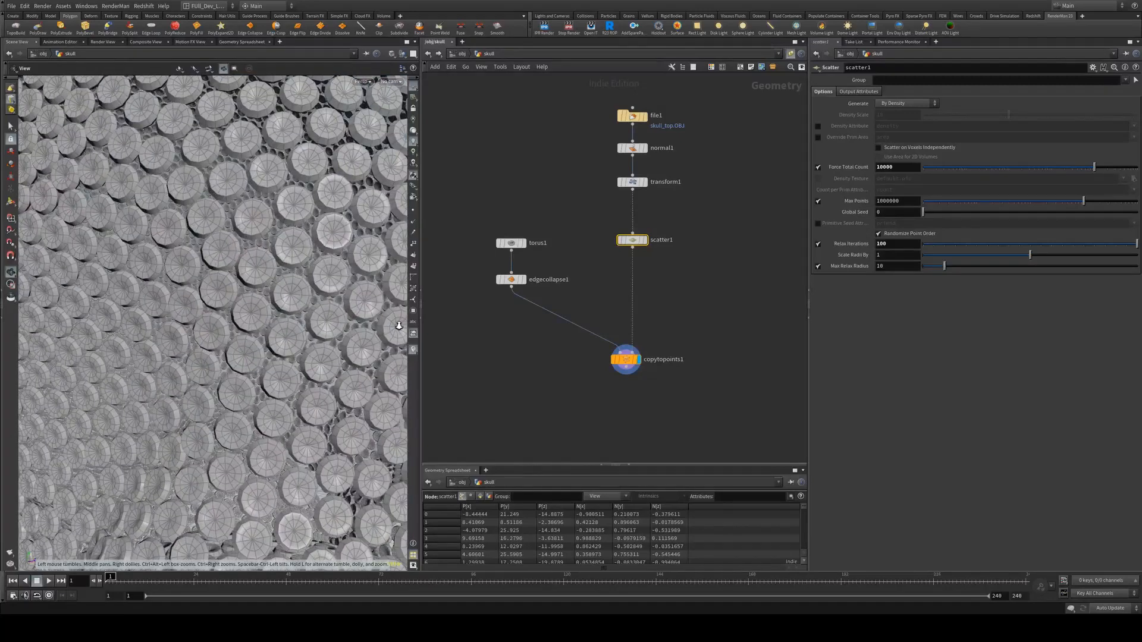
right_drag(232, 291, 75, 338)
drag(75, 338, 195, 398)
right_drag(196, 398, 390, 374)
Set the torus's uniform scale to 0.17 to narrow the gaps between discs
click(521, 243)
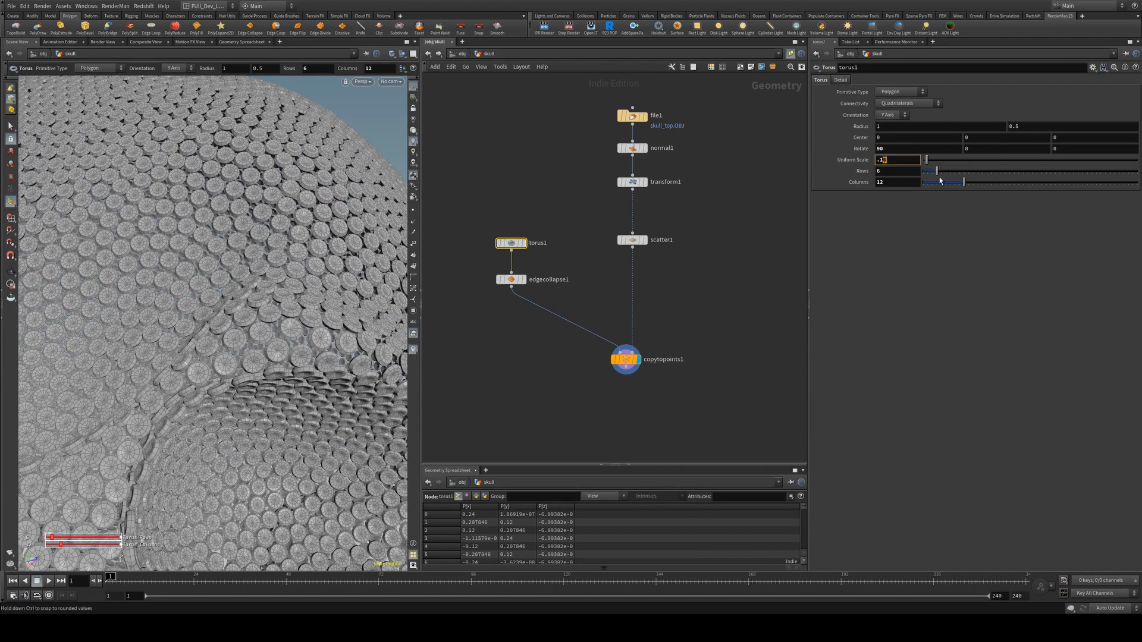
text(7)
key(Return)
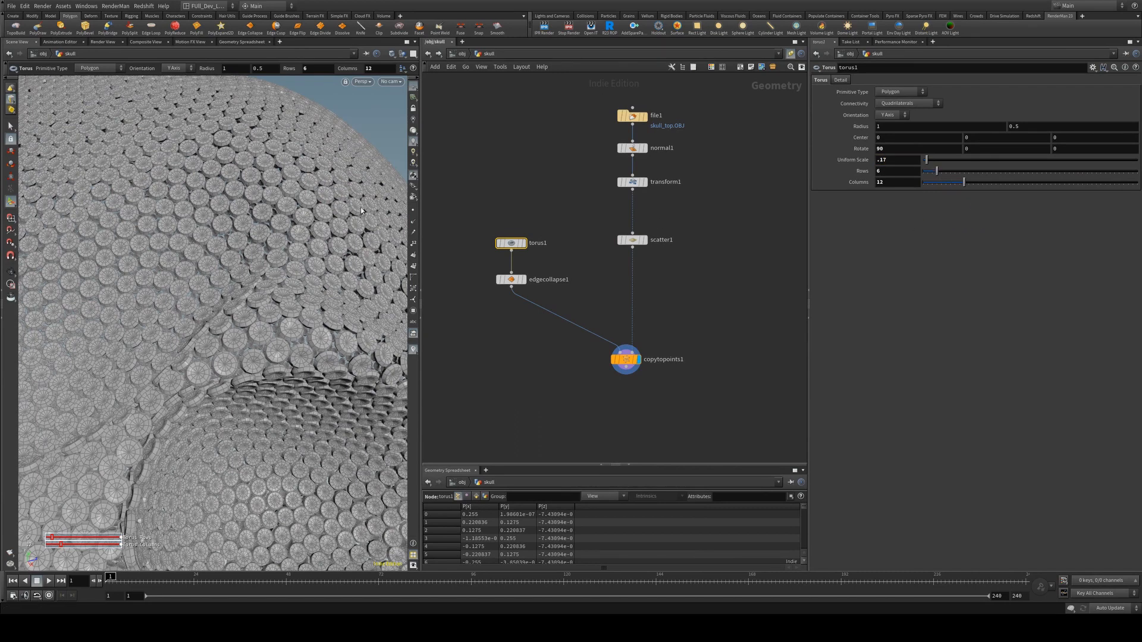
Examine the disc coverage from several angles, including the forehead, eye sockets, nose and side of the skull
alt+right_drag(361, 211, 321, 229)
alt+drag(321, 229, 349, 160)
alt+right_drag(349, 161, 375, 194)
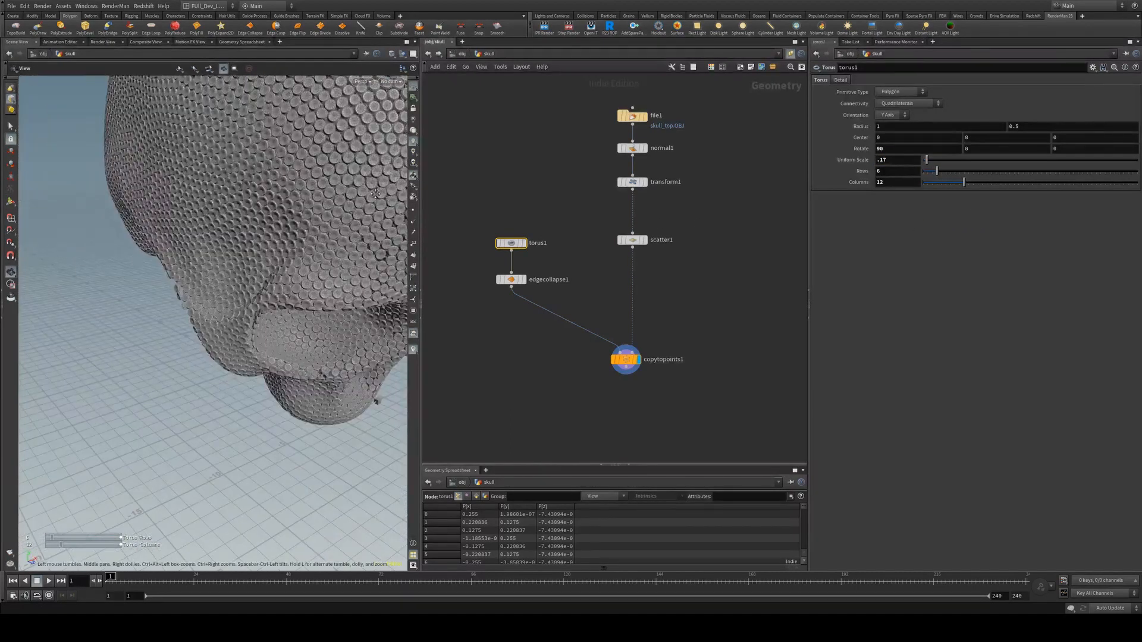
alt+middle_drag(375, 194, 268, 234)
alt+drag(268, 235, 172, 169)
alt+middle_drag(172, 169, 211, 179)
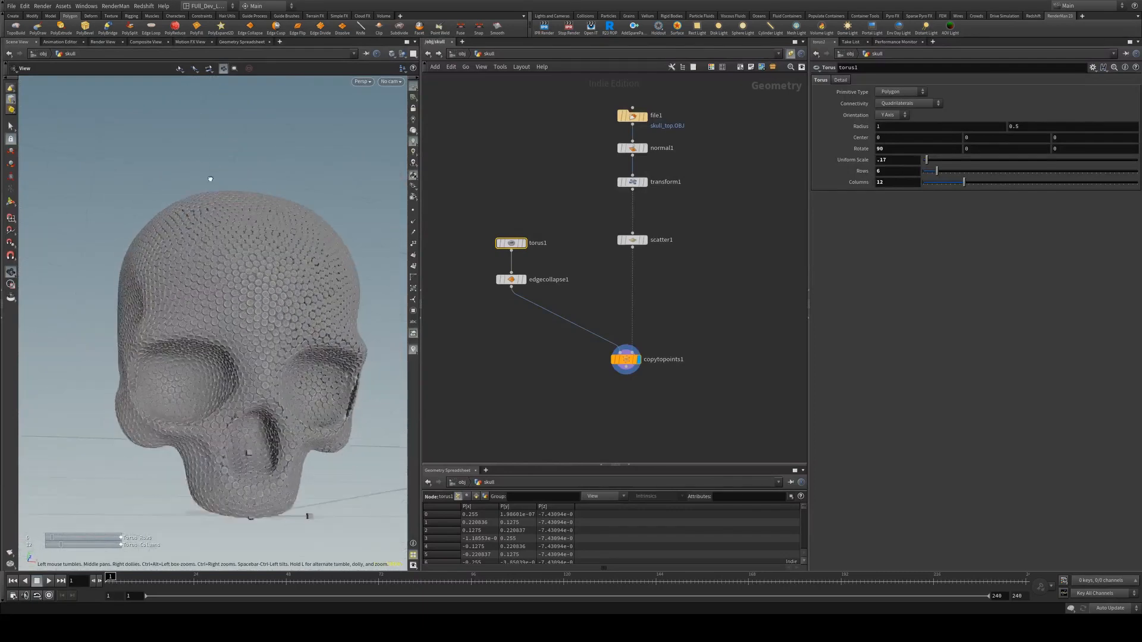
alt+drag(211, 179, 227, 276)
click(613, 360)
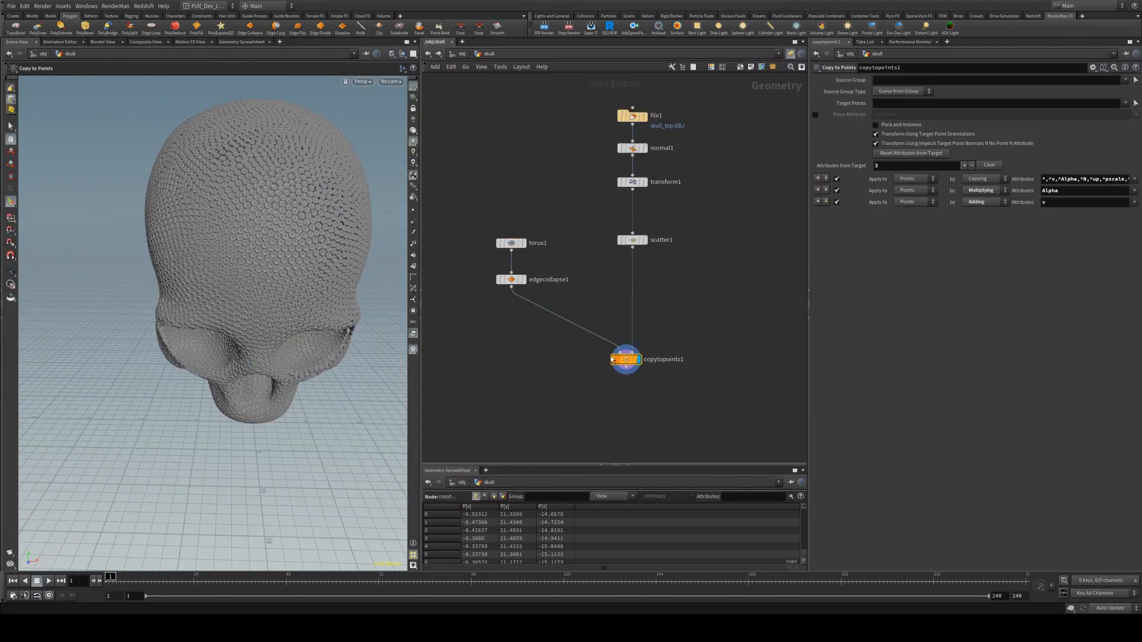
alt+right_drag(286, 274, 599, 392)
alt+drag(225, 366, 239, 340)
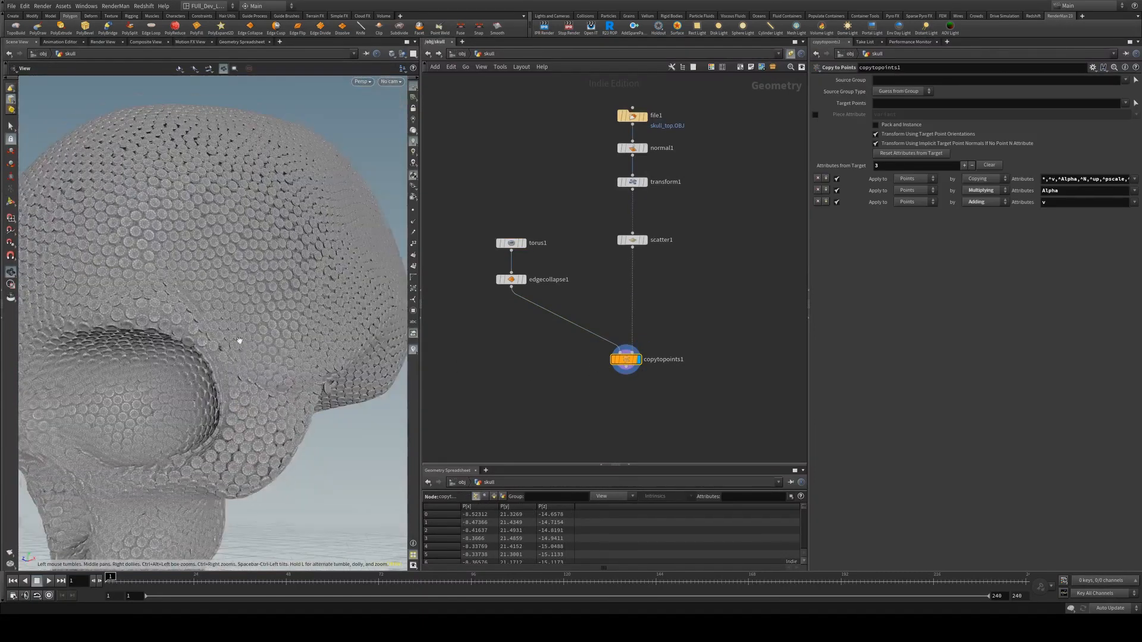
alt+drag(262, 377, 323, 311)
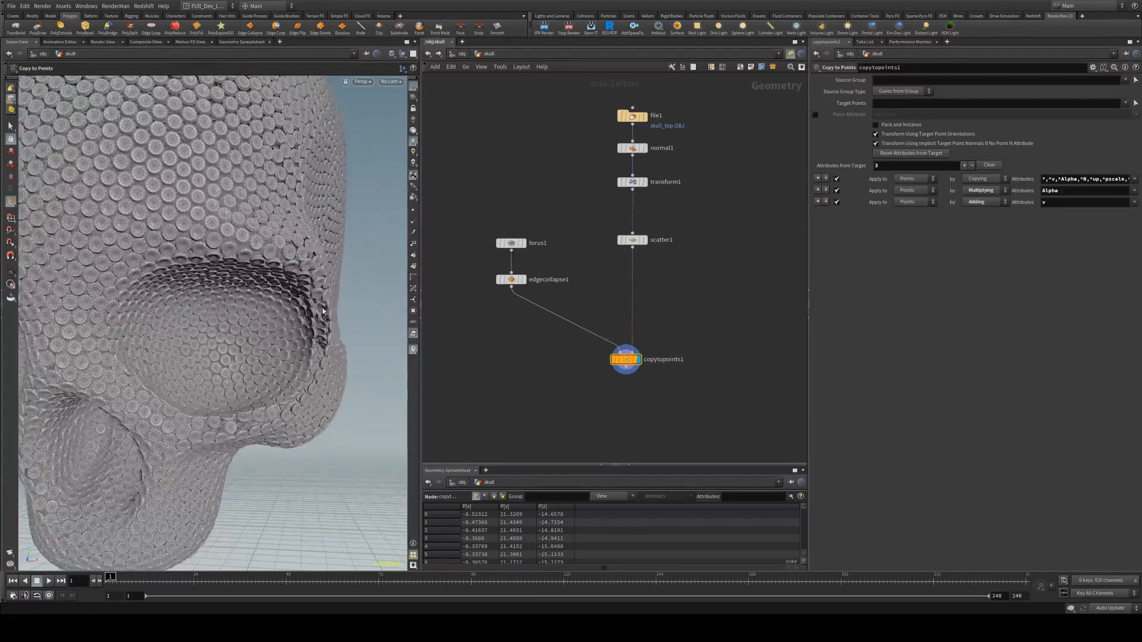
alt+drag(282, 385, 310, 351)
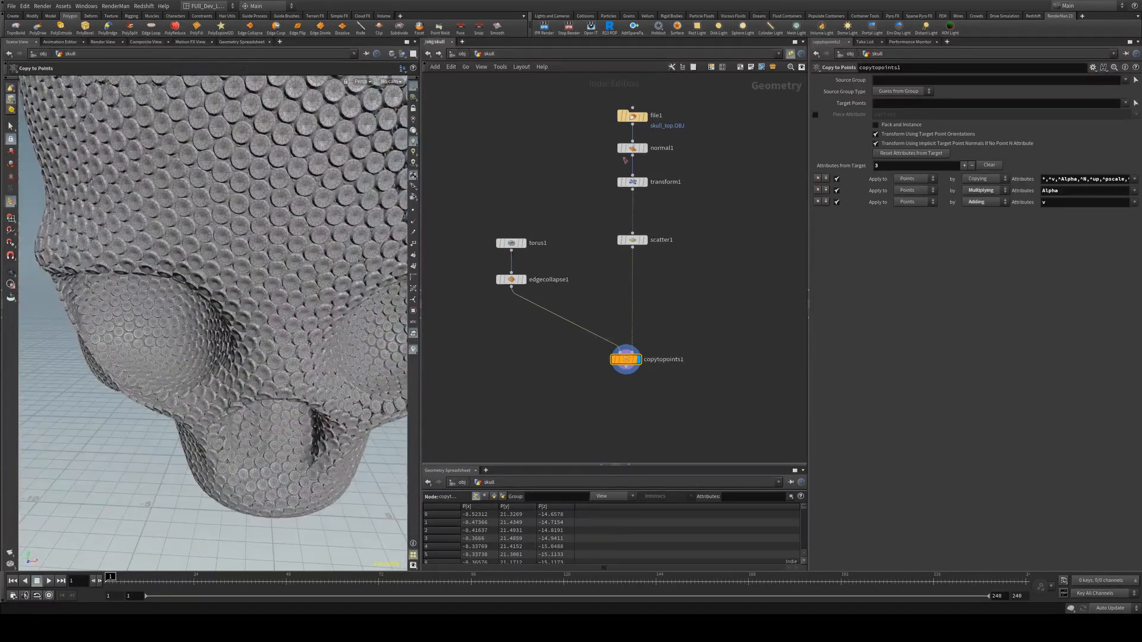
Display the transformed skull mesh and examine its surface and topology around the eye sockets, nose and cranium
click(647, 119)
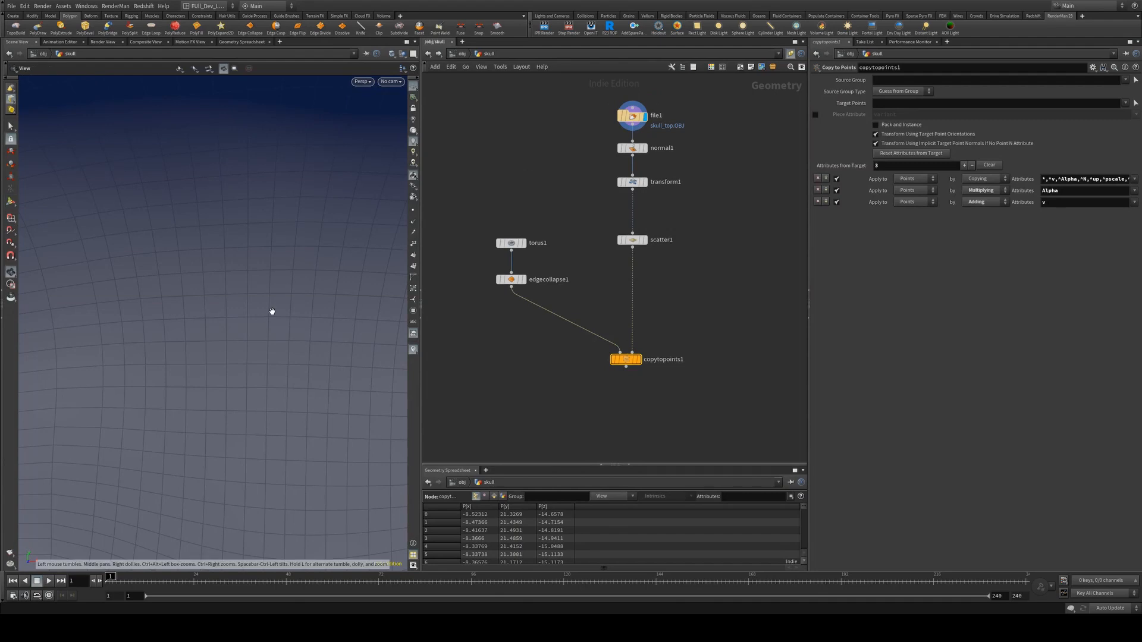
click(647, 182)
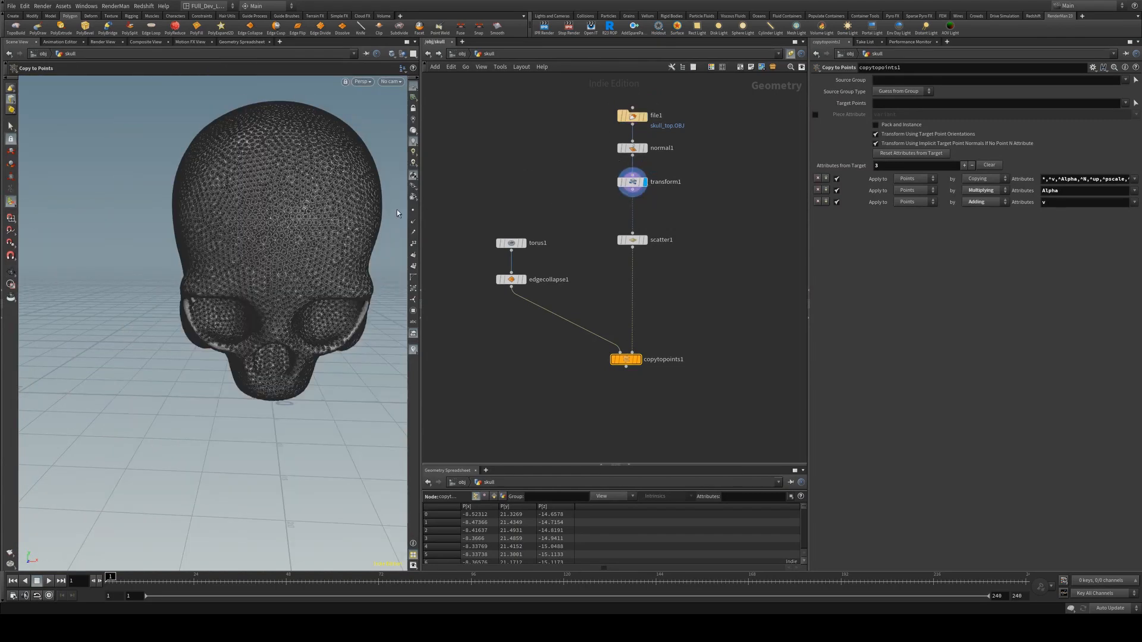
alt+drag(218, 232, 208, 232)
click(636, 184)
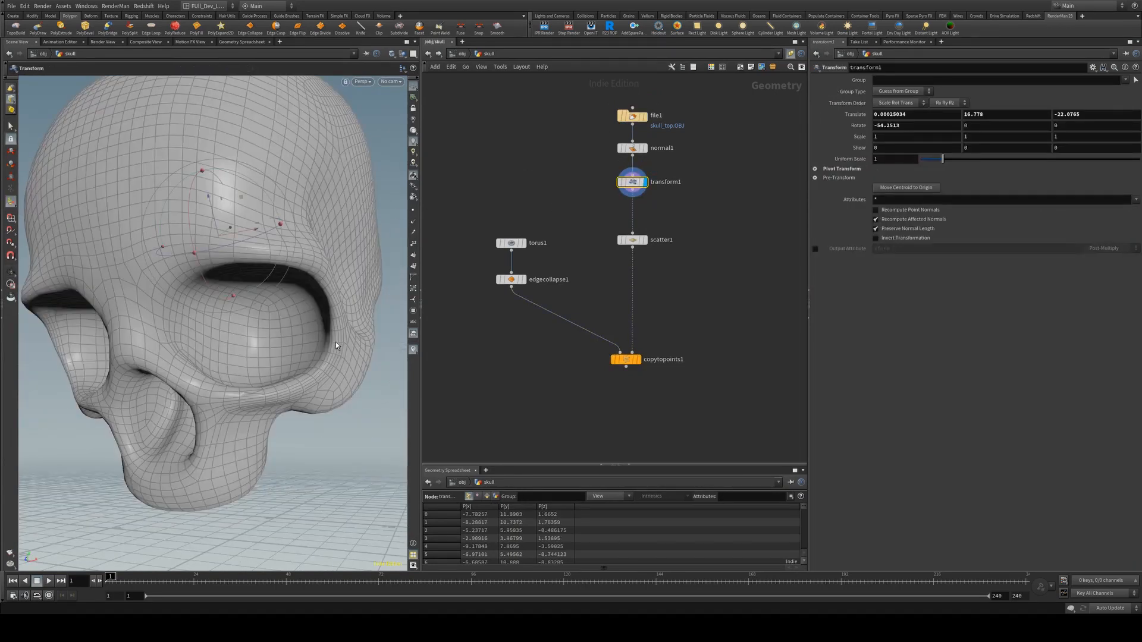
alt+drag(270, 363, 217, 375)
alt+right_drag(216, 375, 362, 418)
alt+drag(247, 323, 148, 387)
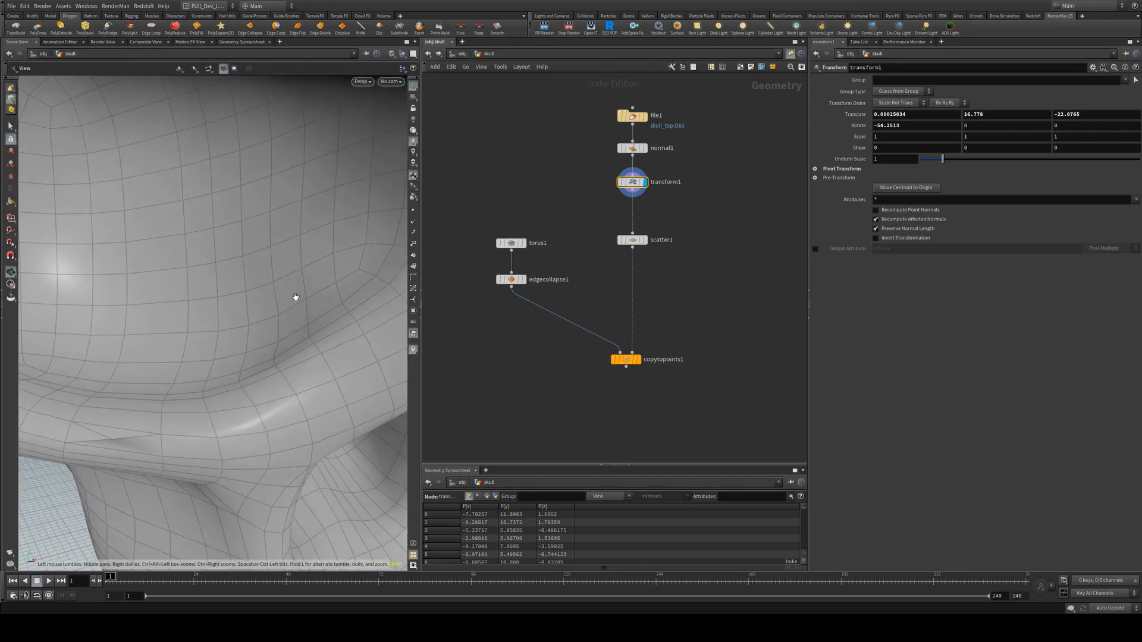
alt+right_drag(293, 298, 128, 306)
alt+right_drag(272, 260, 166, 253)
alt+middle_drag(248, 241, 242, 298)
alt+drag(243, 298, 202, 275)
alt+drag(281, 253, 305, 237)
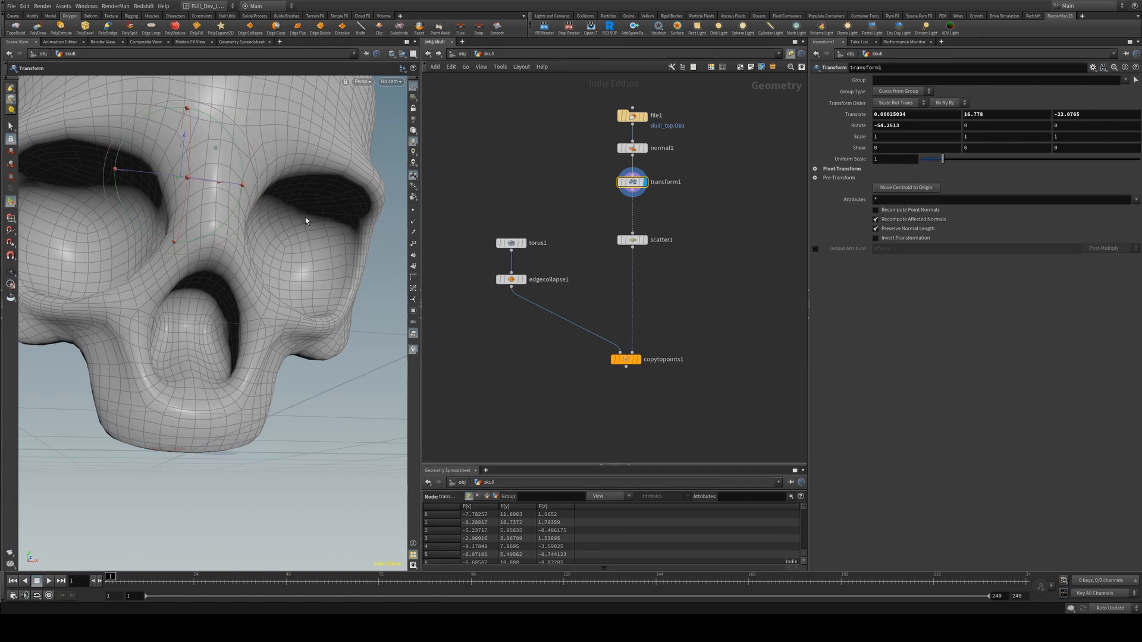
alt+drag(331, 219, 316, 253)
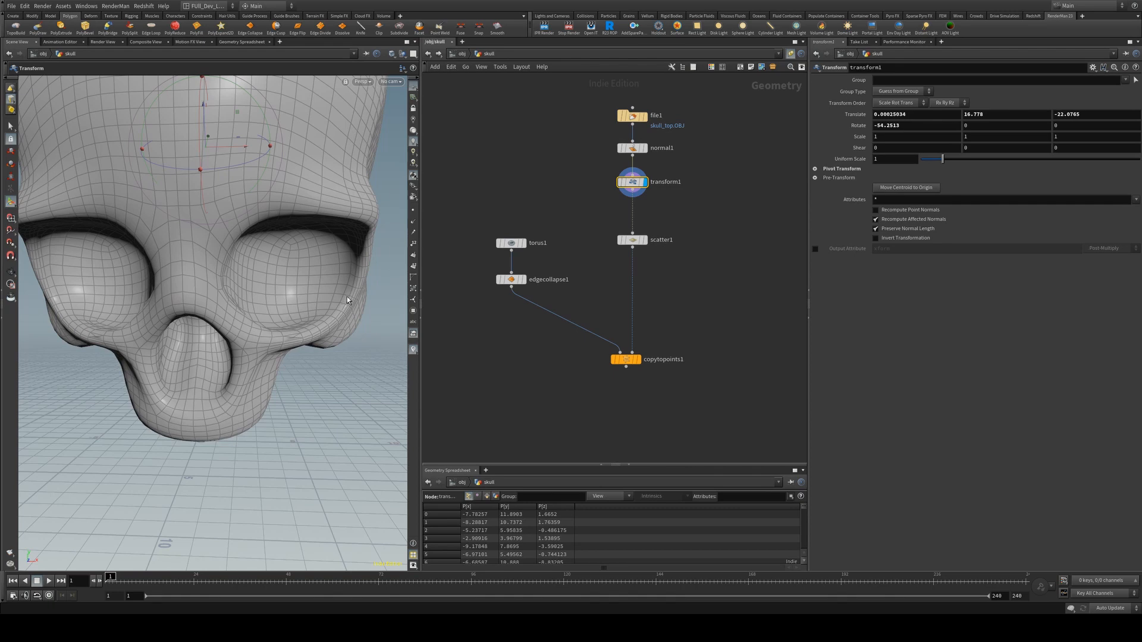
alt+drag(307, 325, 135, 355)
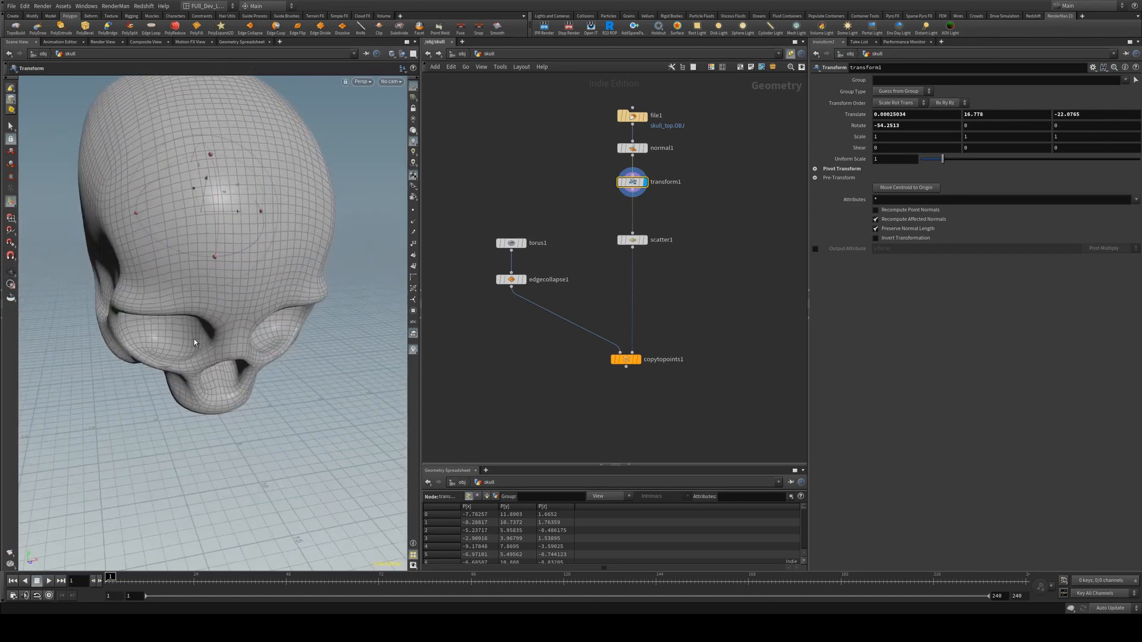
Display the Copy to Points result again and examine the disc layout over the whole skull
click(637, 360)
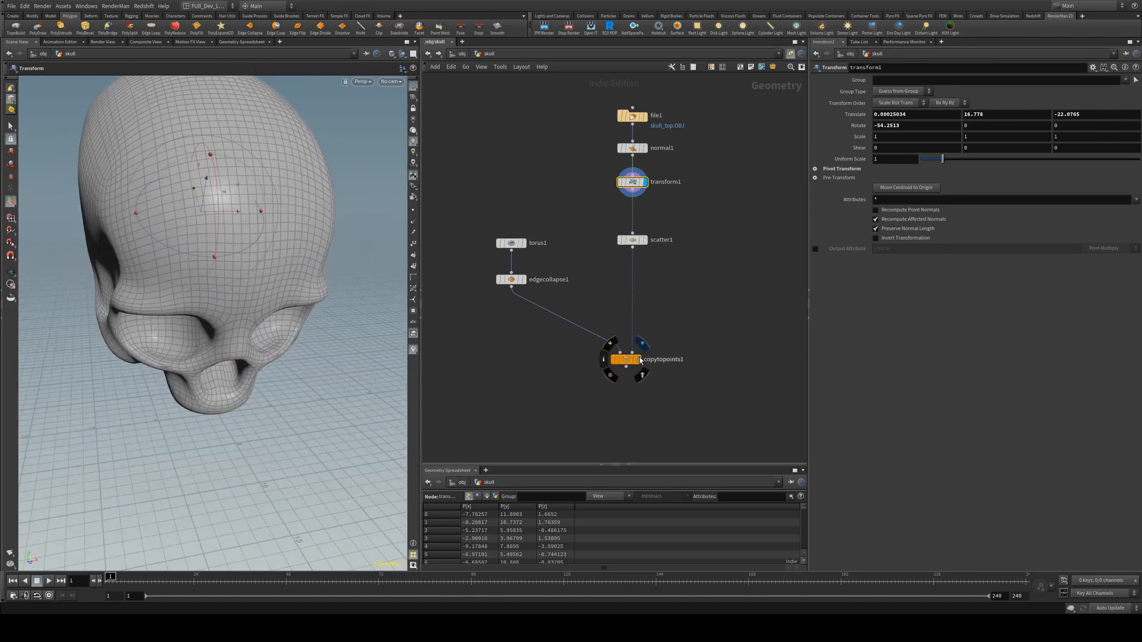
alt+drag(248, 311, 297, 364)
scroll(297, 366, up, 2)
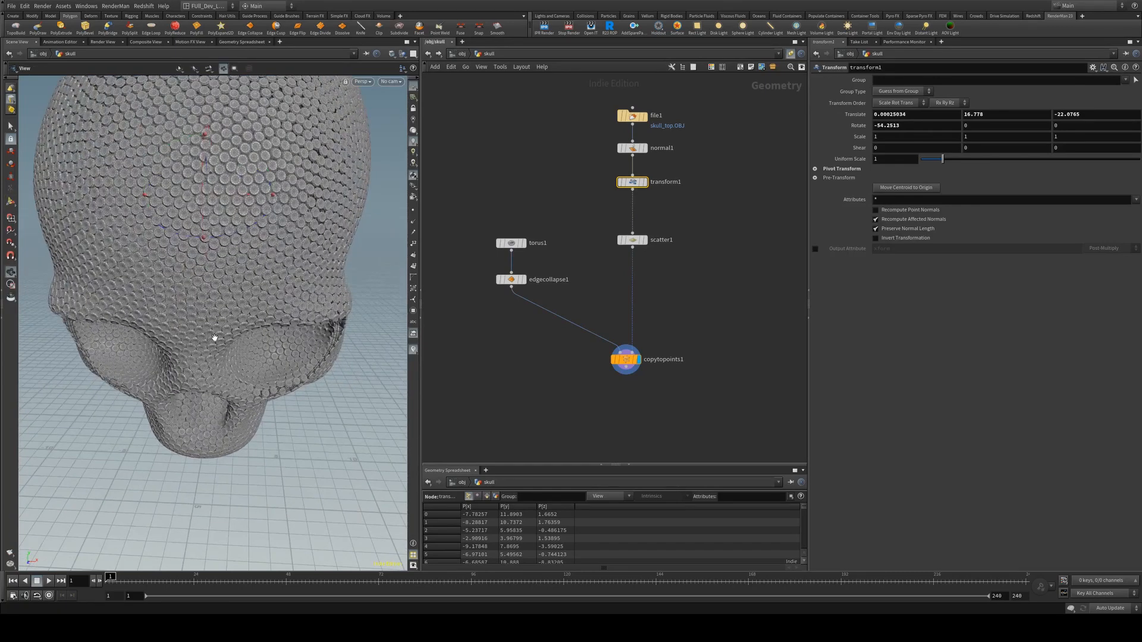
scroll(223, 356, up, 2)
right_drag(224, 356, 150, 308)
drag(150, 308, 181, 270)
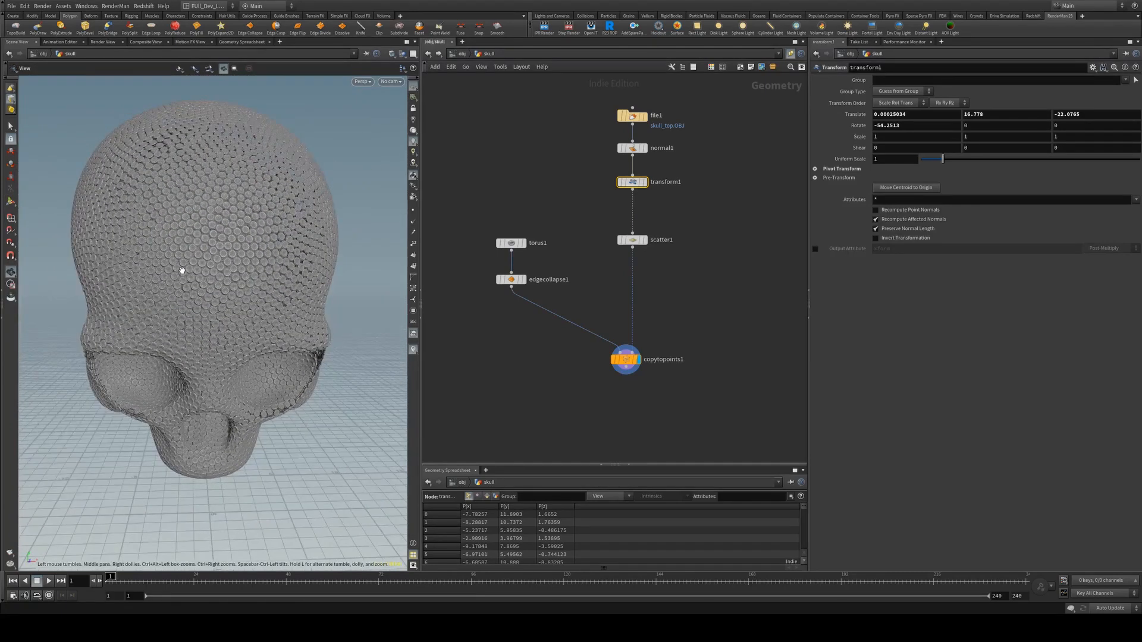
middle_drag(181, 270, 201, 311)
right_drag(202, 311, 167, 271)
mouse_move(168, 271)
mouse_down()
mouse_move(171, 311)
mouse_move(173, 261)
mouse_up()
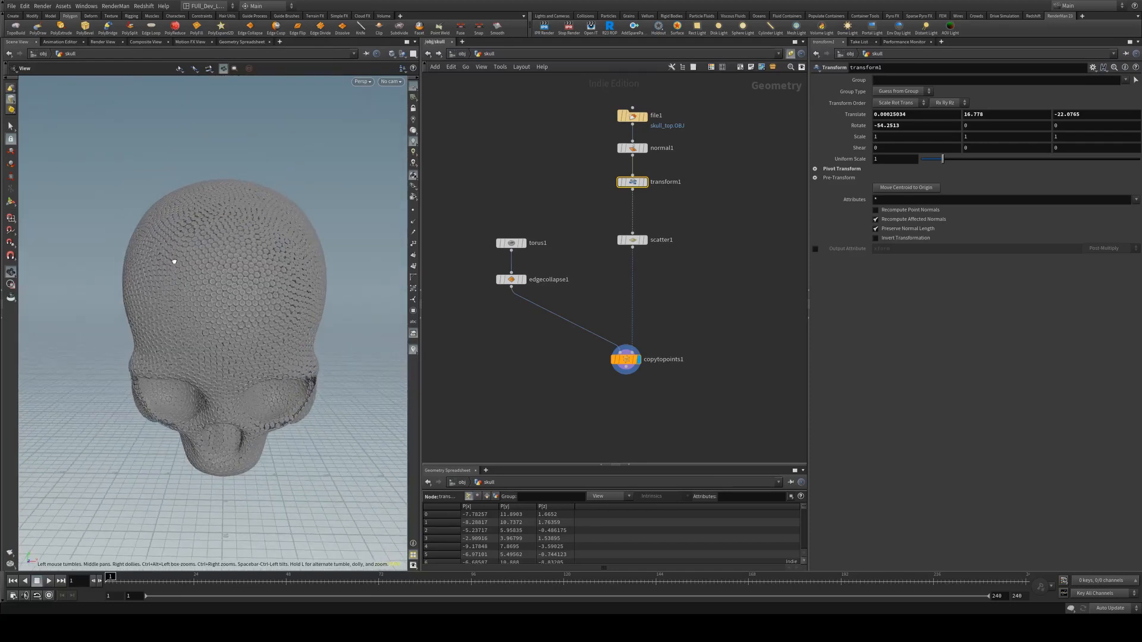
middle_drag(243, 313, 253, 261)
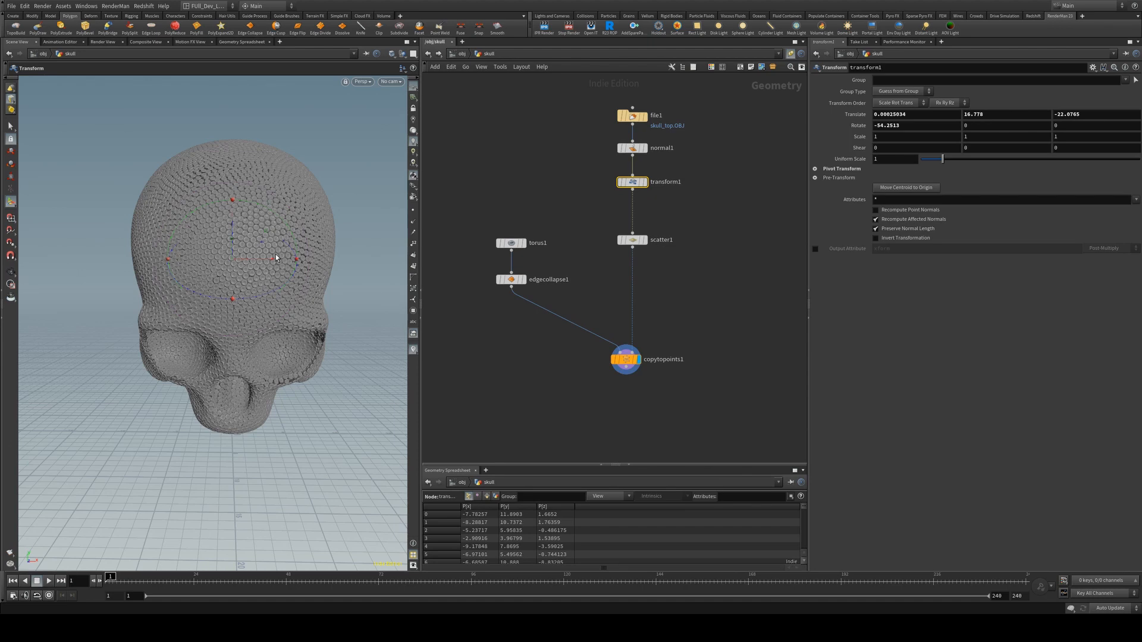
Add a Point VOP node and insert it between the scatter and Copy to Points nodes
key(Tab)
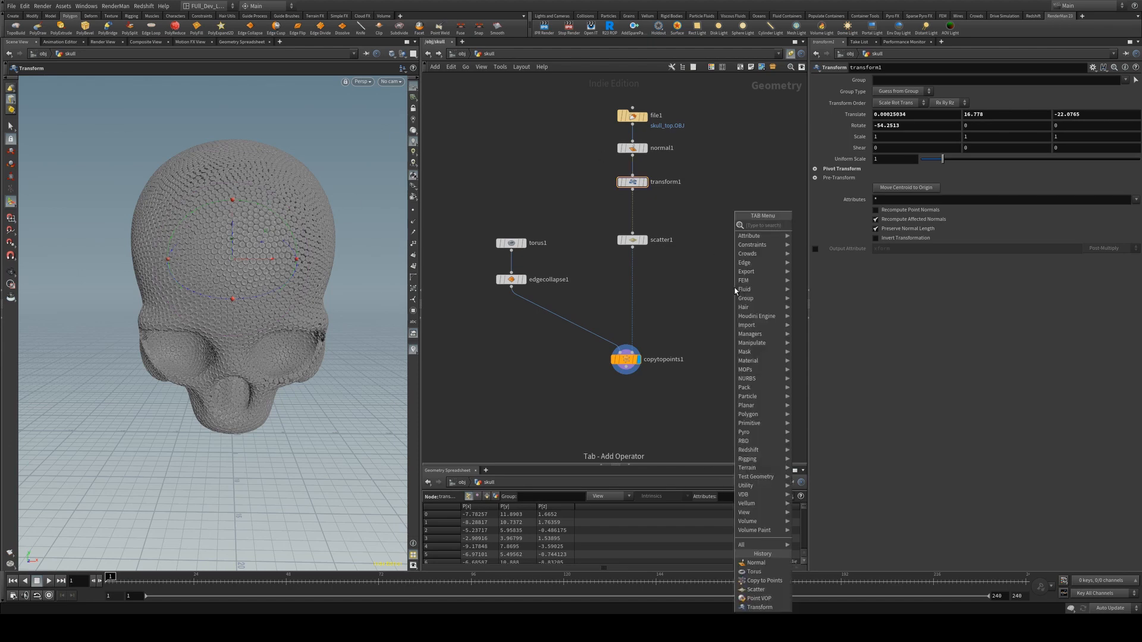
text(poi)
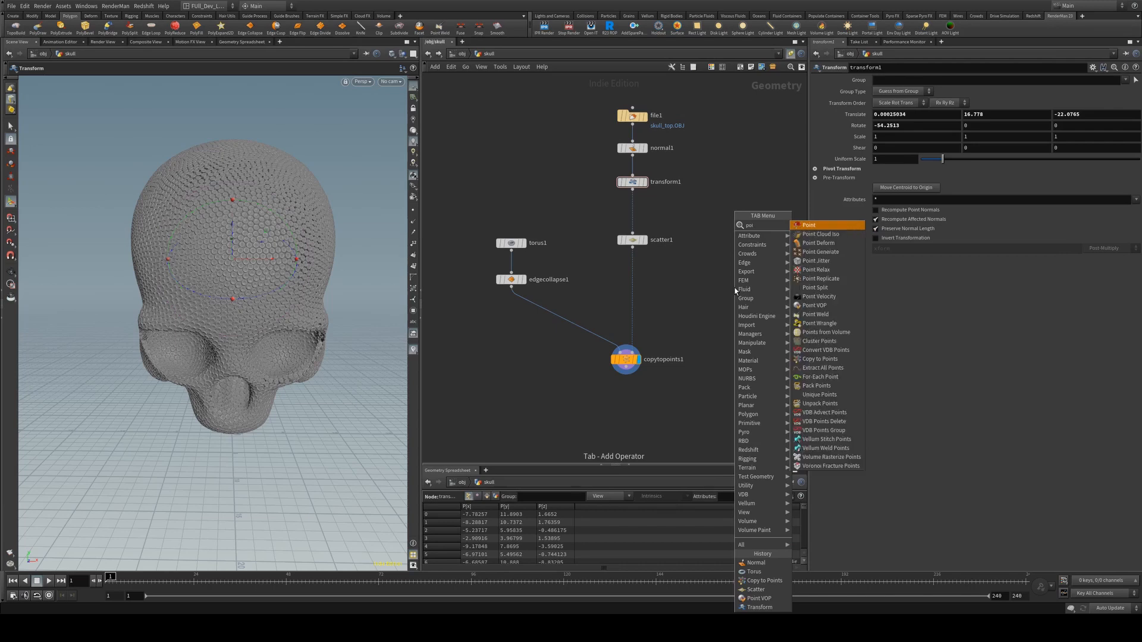
key(BackSpace)
text(int vop)
key(Return)
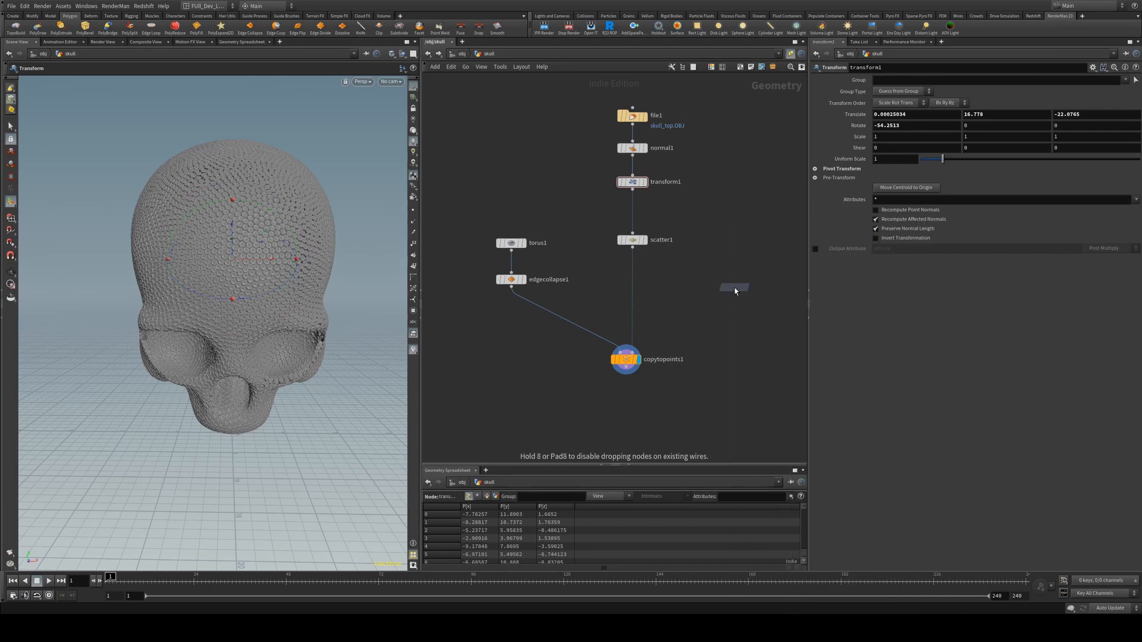
click(735, 291)
drag(735, 289, 635, 295)
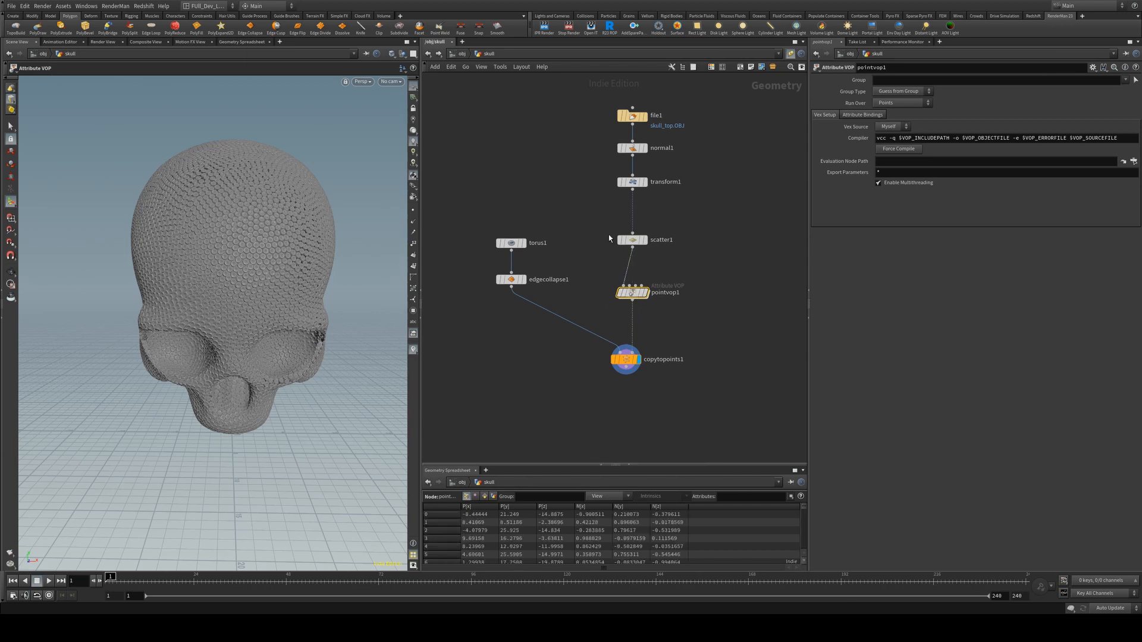
Enter the Point VOP network and arrange the global parameters and output nodes with space between them
double_click(633, 294)
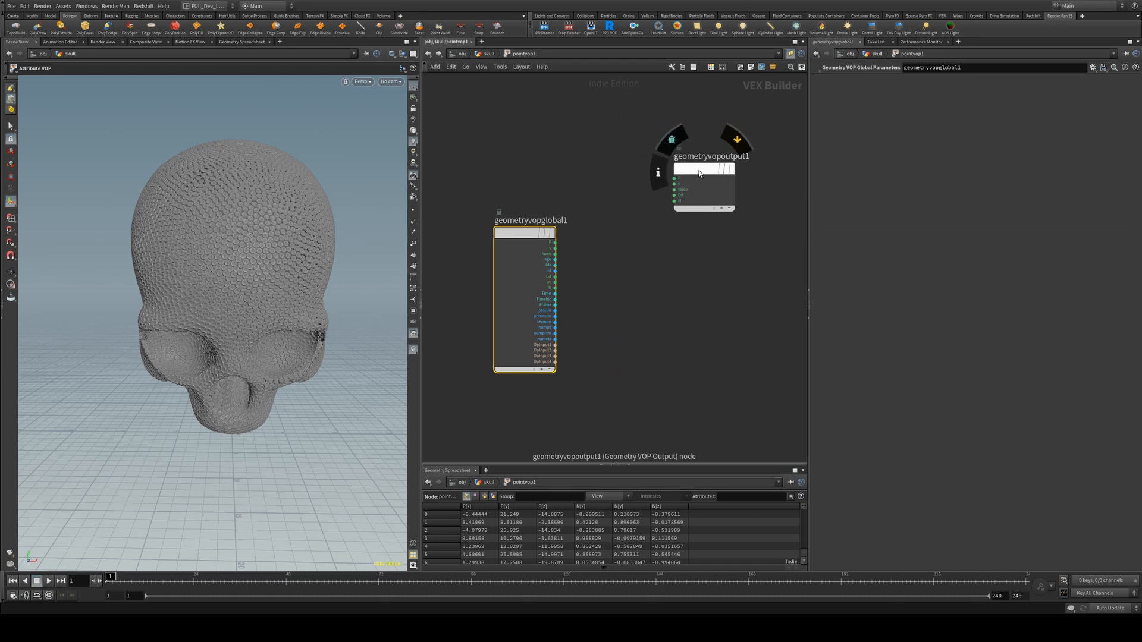
drag(692, 189, 734, 248)
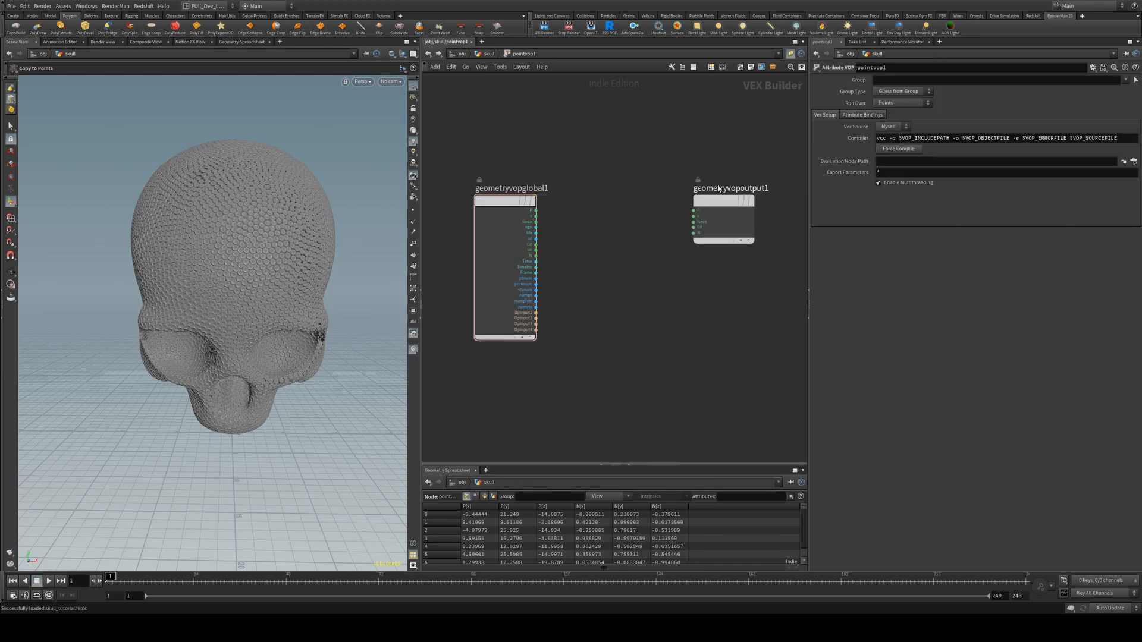
drag(719, 189, 726, 190)
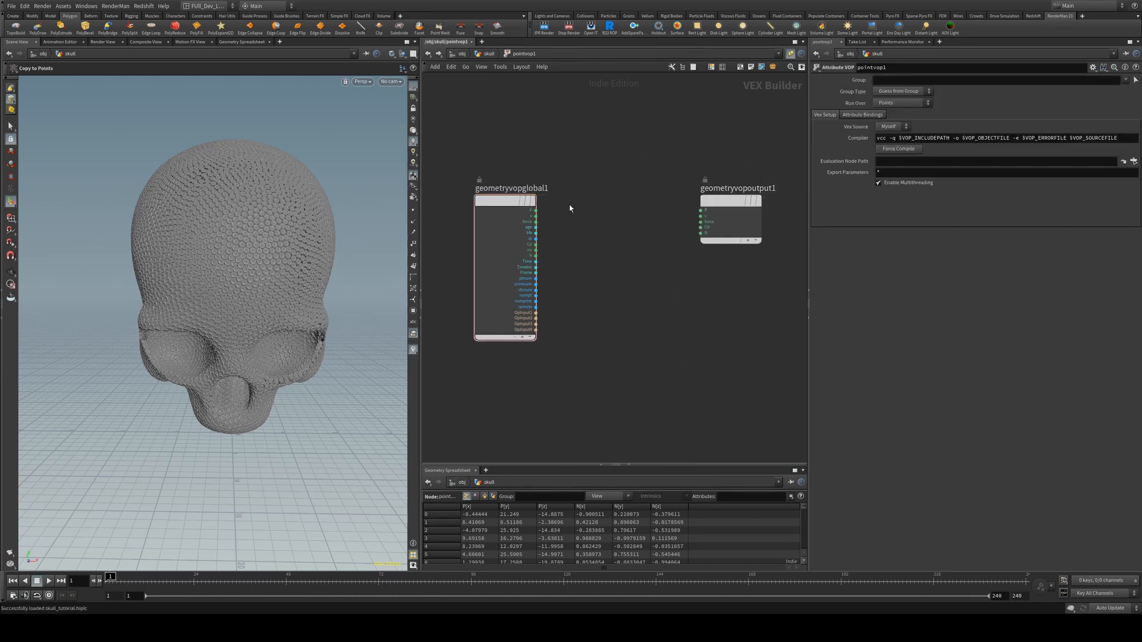
Add a Stripes pattern node between the global parameters and output nodes, and wire the global position P into its first input
key(Tab)
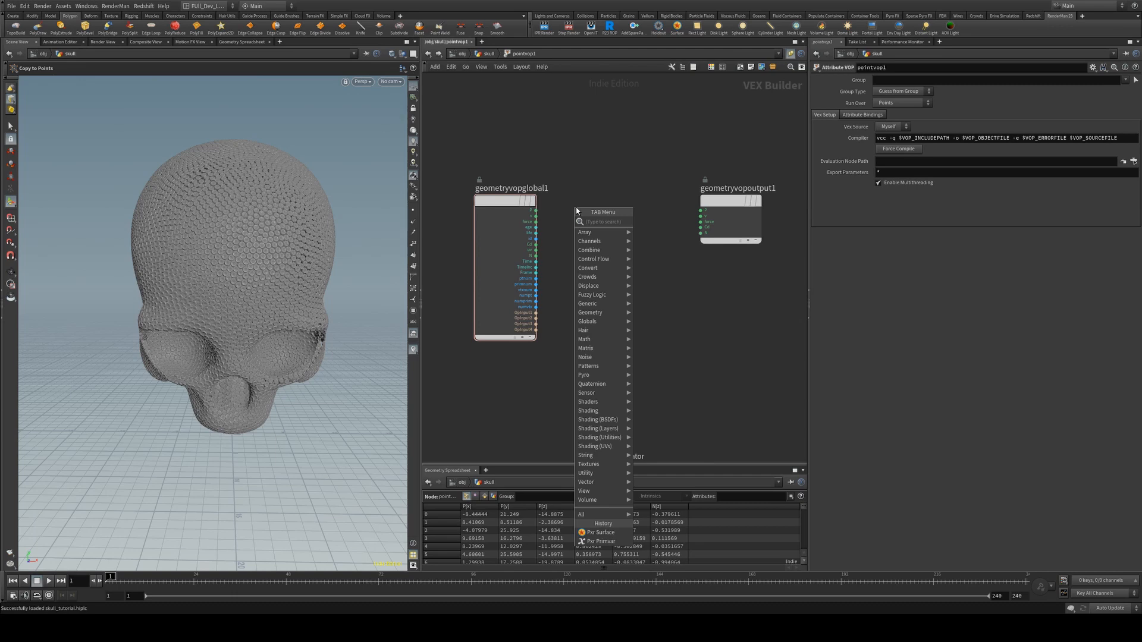
text(pri)
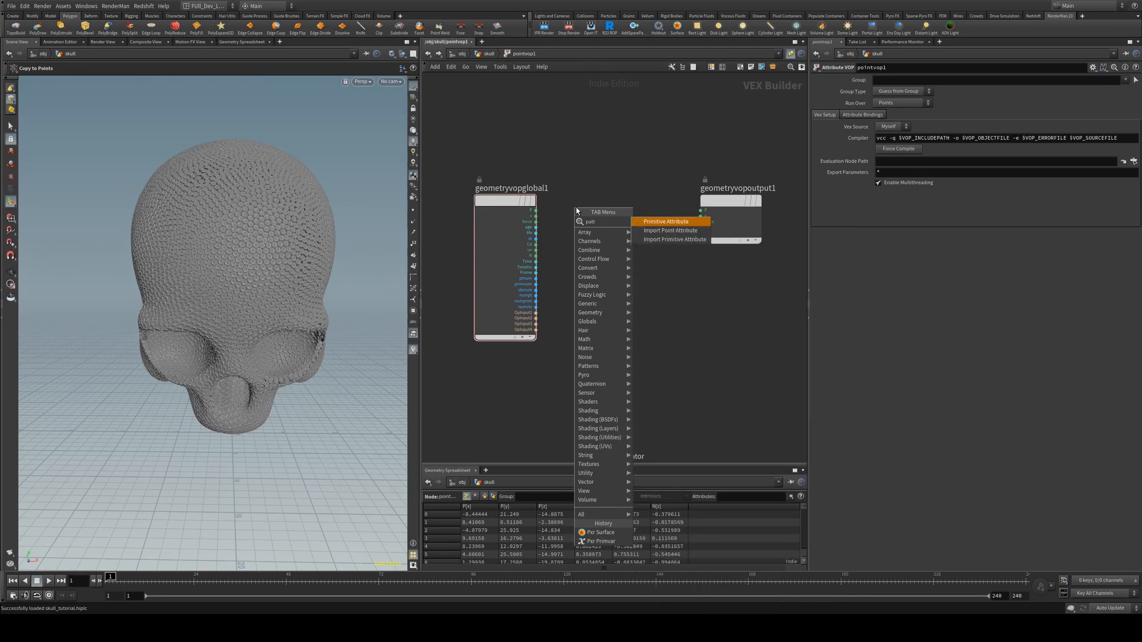
key(BackSpace)
key(BackSpace)
key(BackSpace)
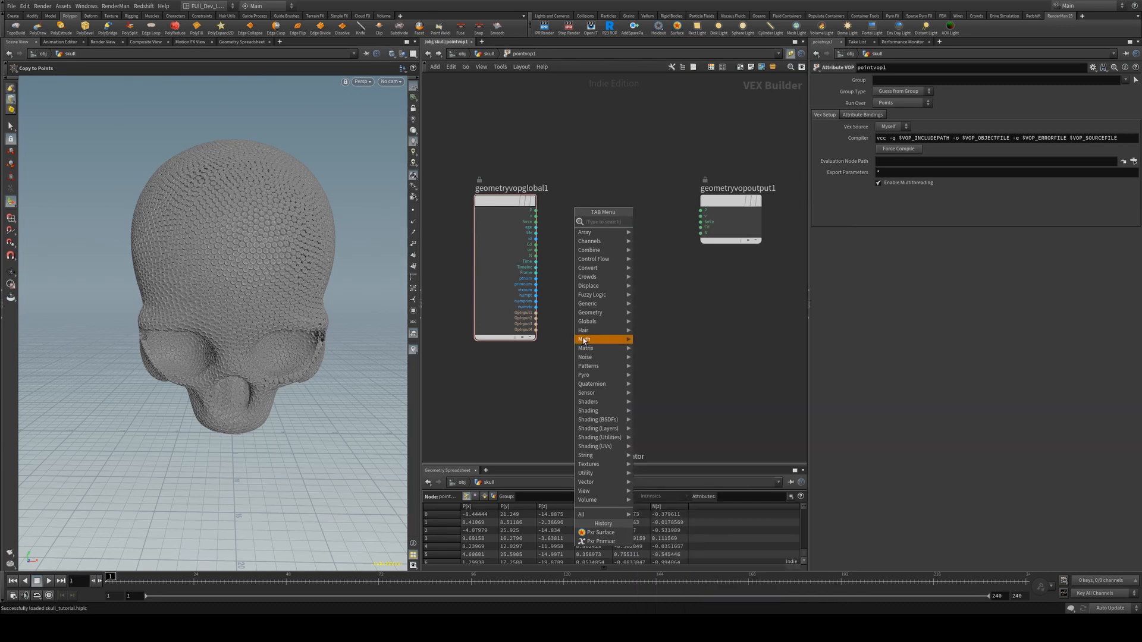
mouse_move(599, 368)
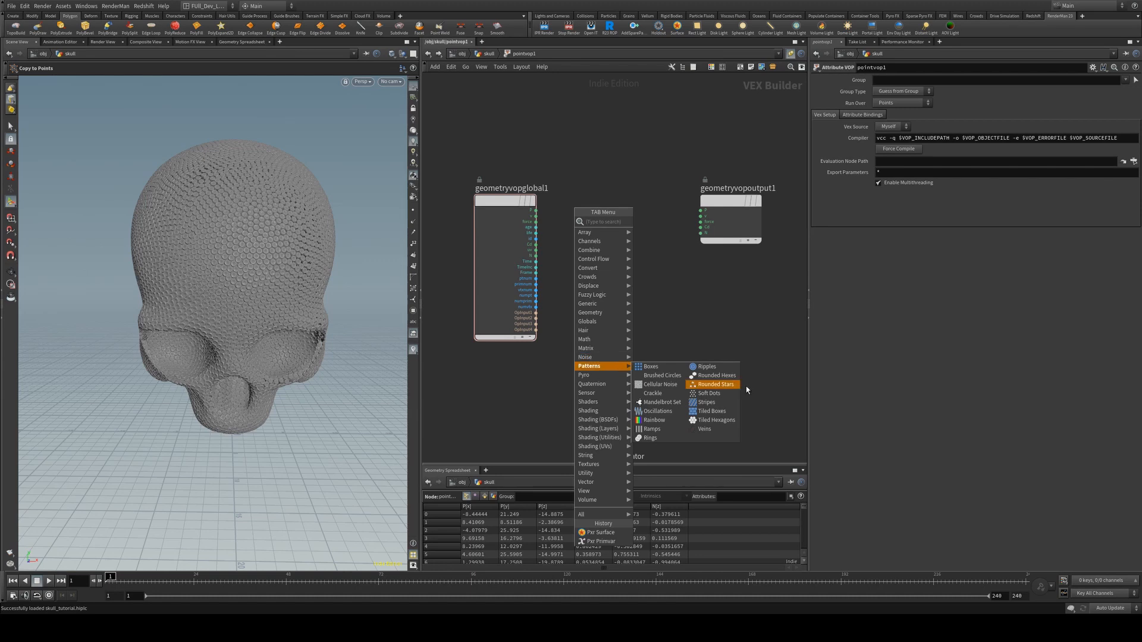
click(706, 402)
click(591, 216)
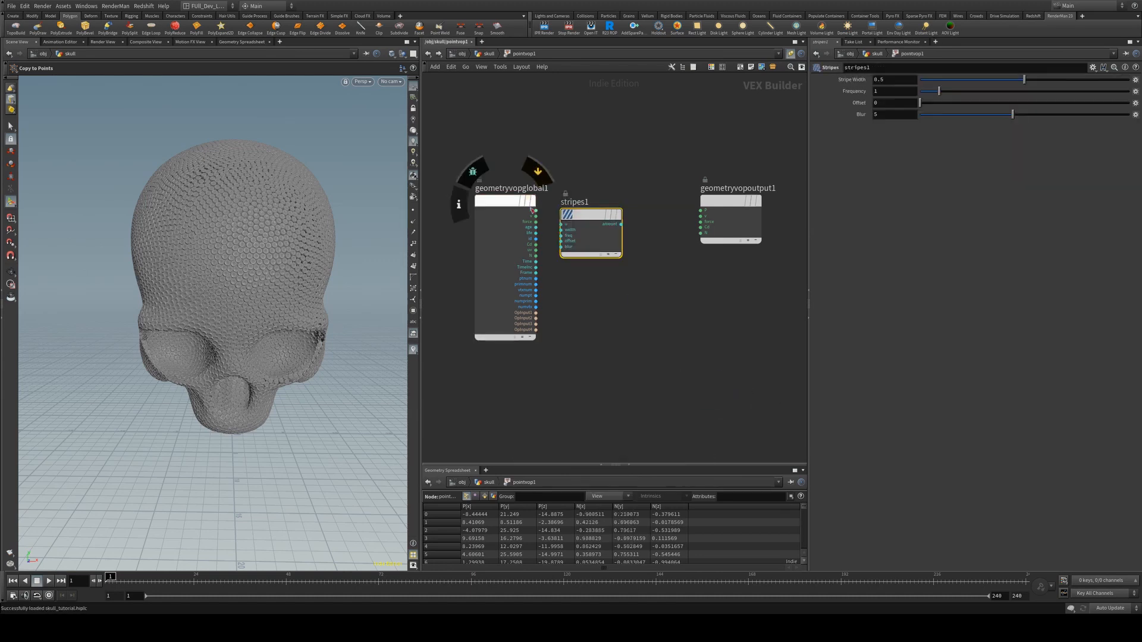
drag(537, 212, 591, 219)
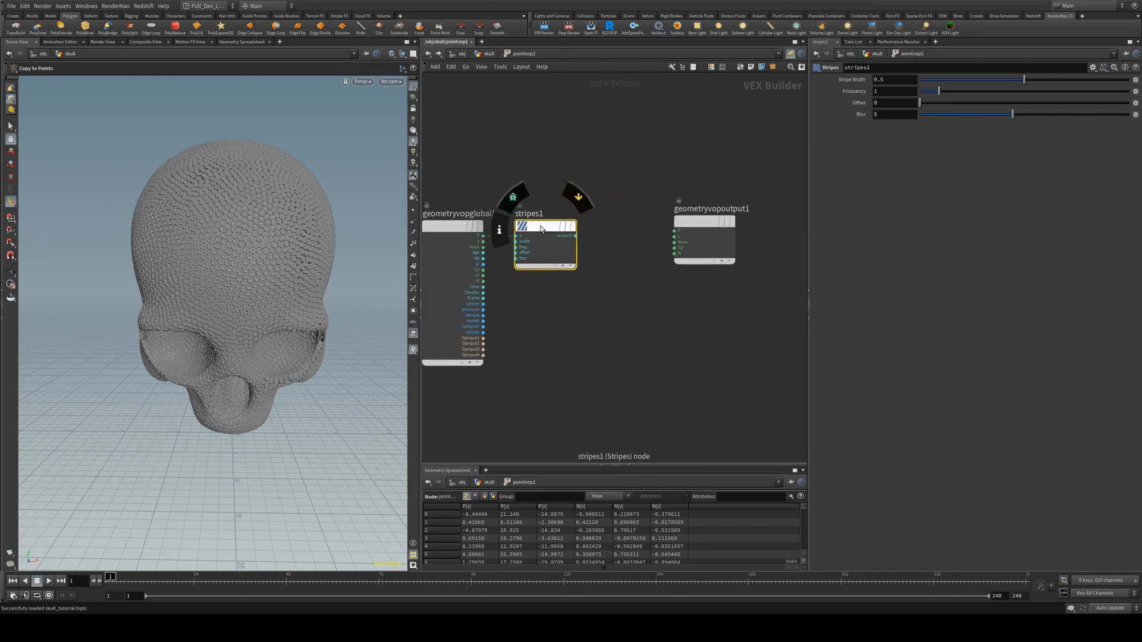
Space out the Stripes and output nodes, and connect the Stripes amount to the output's Cd colour input
key(l)
drag(690, 219, 716, 223)
drag(576, 233, 700, 253)
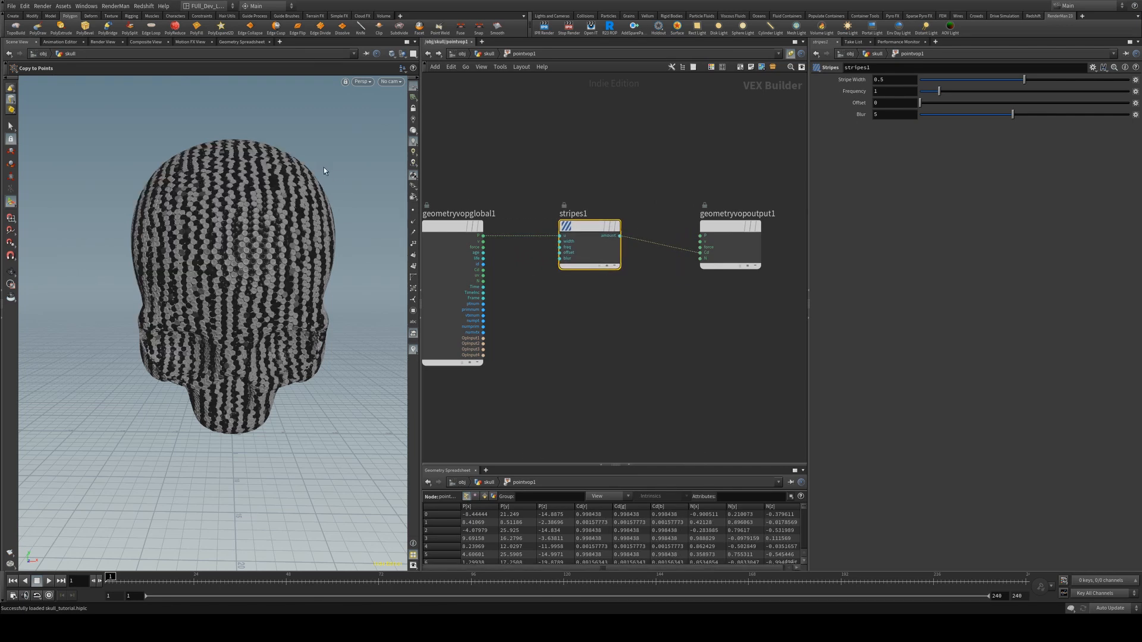
key(Escape)
mouse_move(264, 166)
mouse_down()
mouse_move(372, 183)
mouse_move(278, 172)
mouse_up()
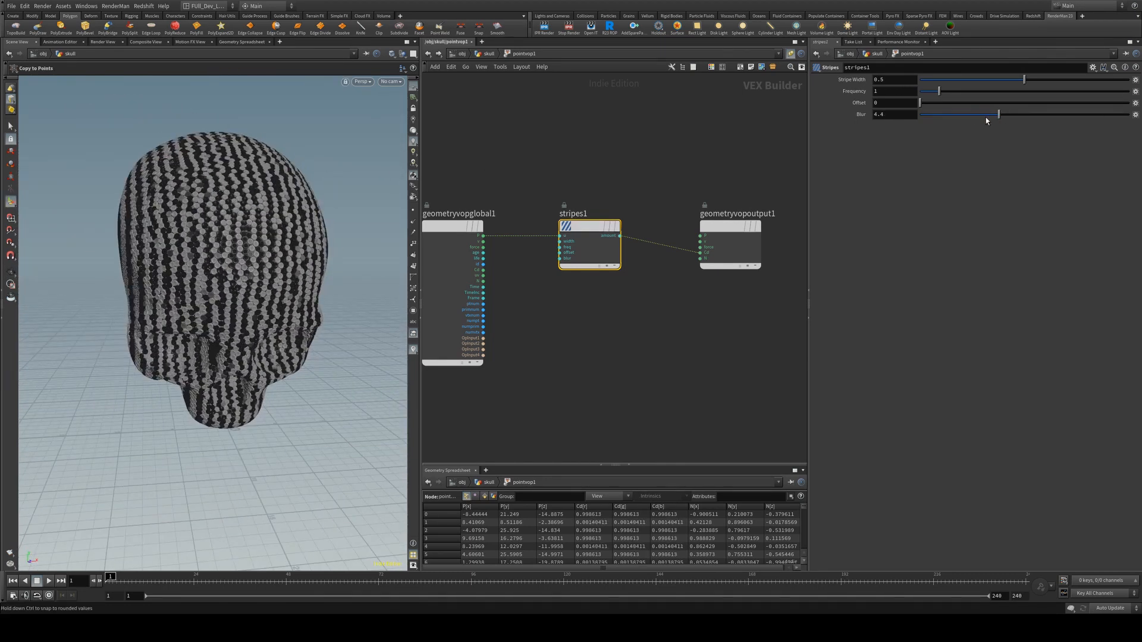
Lower the Stripes blur to 3.37 and inspect the pattern on the skull from above
drag(975, 115, 976, 115)
alt+drag(338, 171, 226, 112)
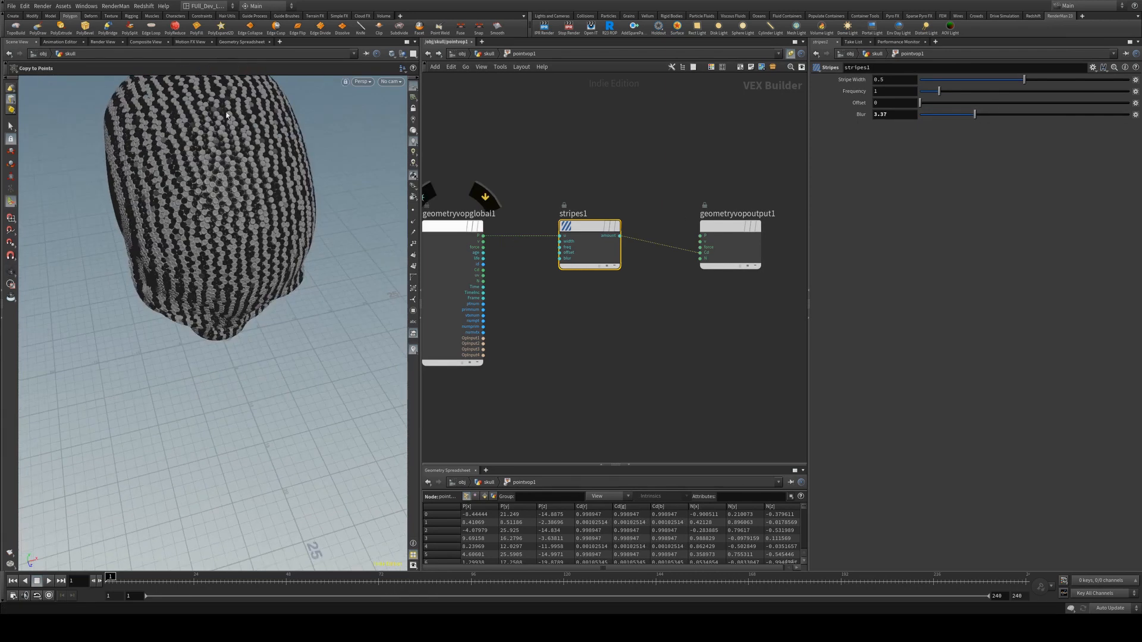
alt+drag(315, 180, 327, 179)
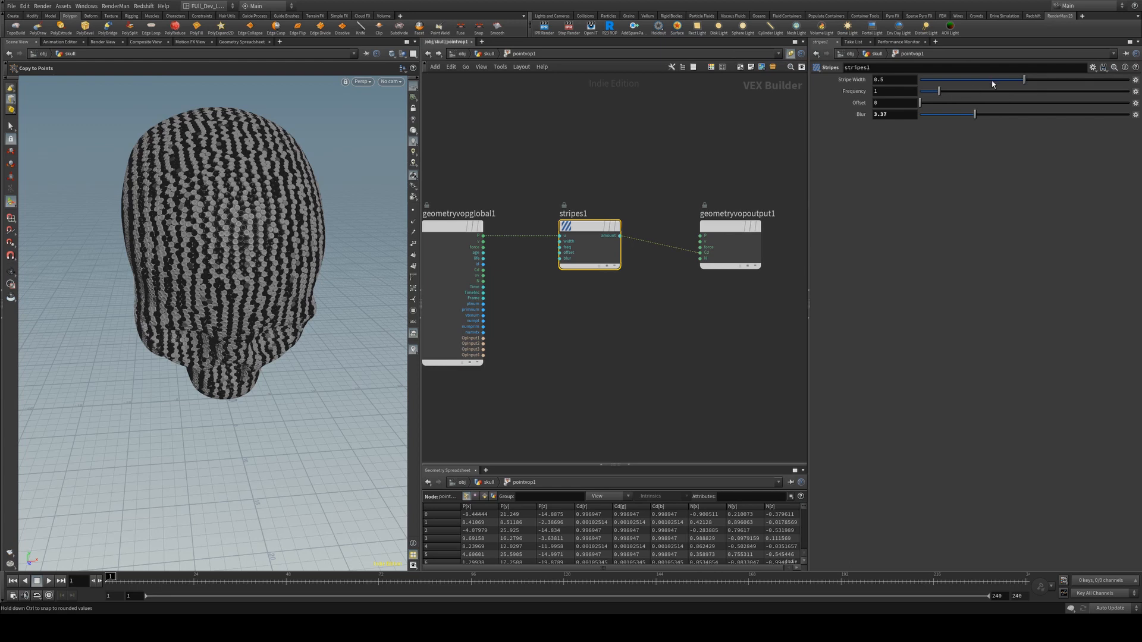
Try out different Stripes offset values on the skull and return the offset to 0
drag(931, 105, 1060, 105)
scroll(261, 235, up, 5)
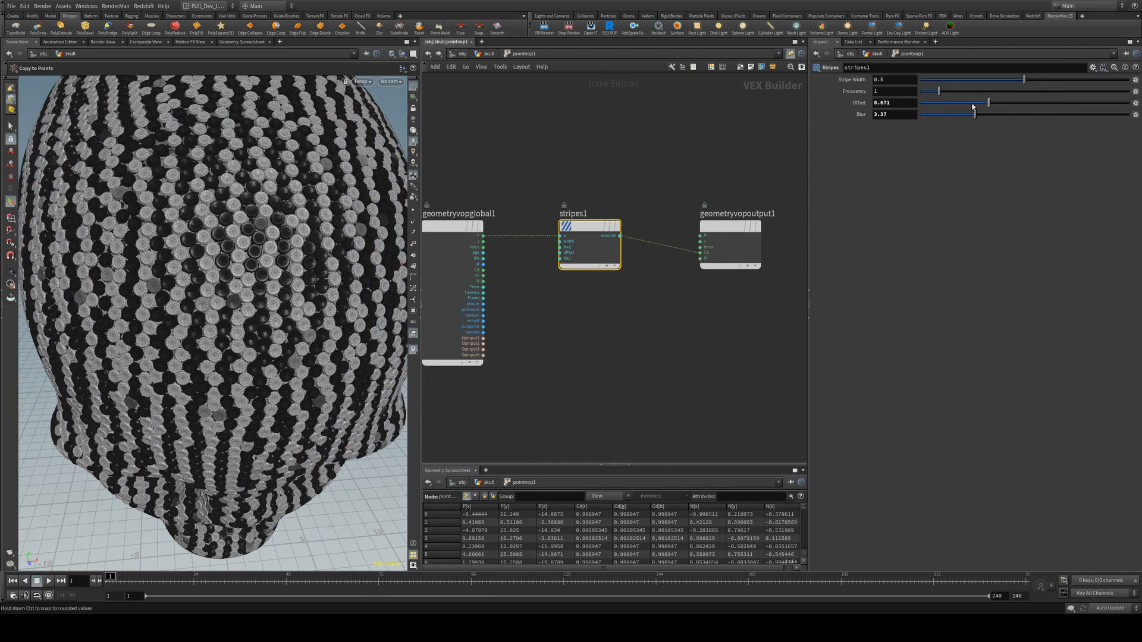
drag(972, 103, 916, 105)
alt+right_drag(339, 253, 250, 254)
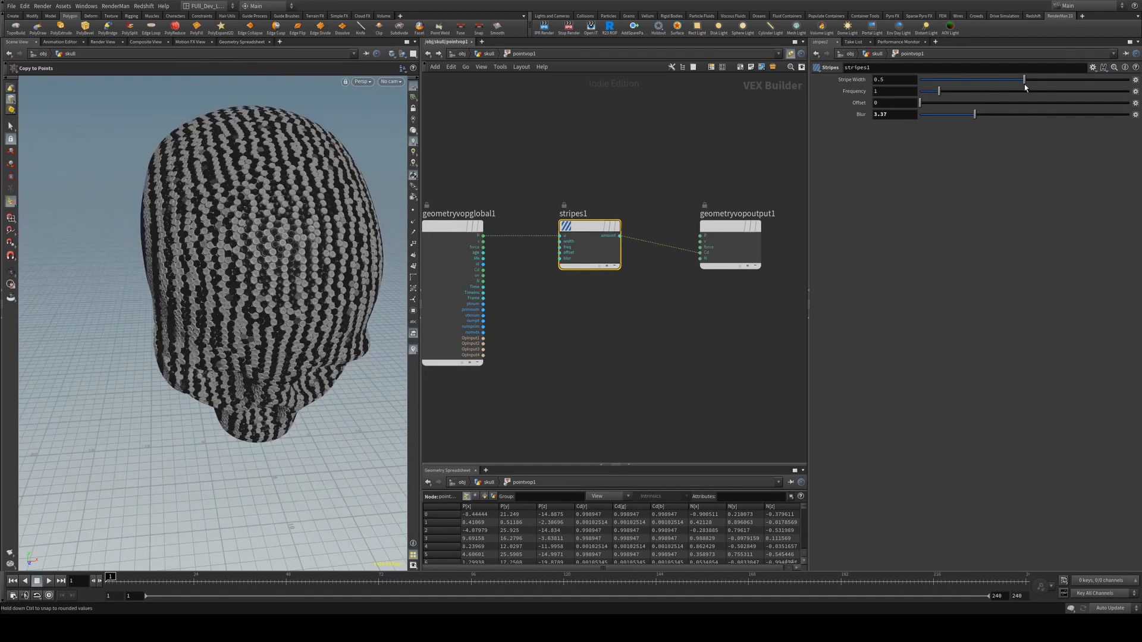
Set the Stripes stripe width to 0.406 and the blur to 2.29
mouse_move(1024, 84)
mouse_down()
mouse_move(1115, 81)
mouse_move(1004, 79)
mouse_up()
click(950, 115)
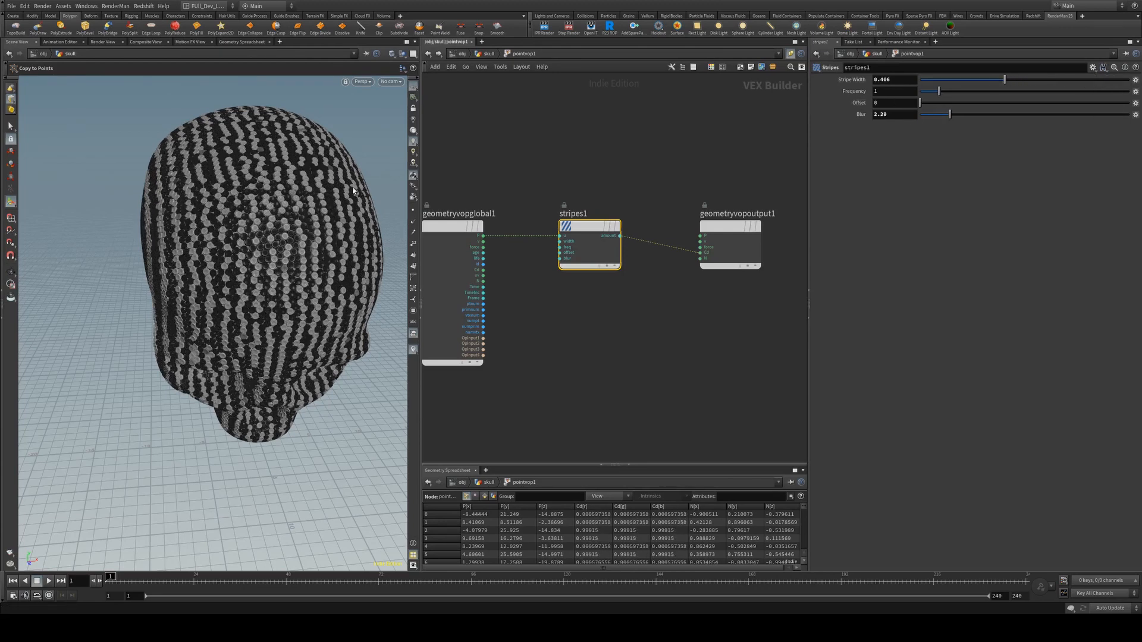
alt+drag(368, 161, 268, 257)
Add a Ripples pattern node below the Stripes node and wire the global position P into its first input
key(Tab)
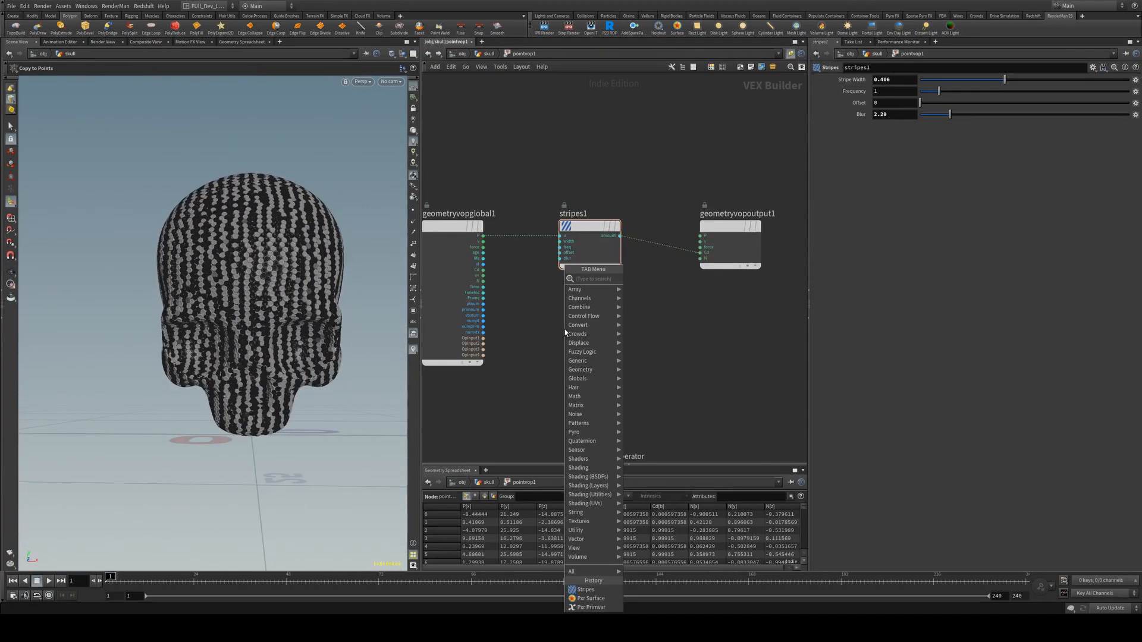
mouse_move(579, 424)
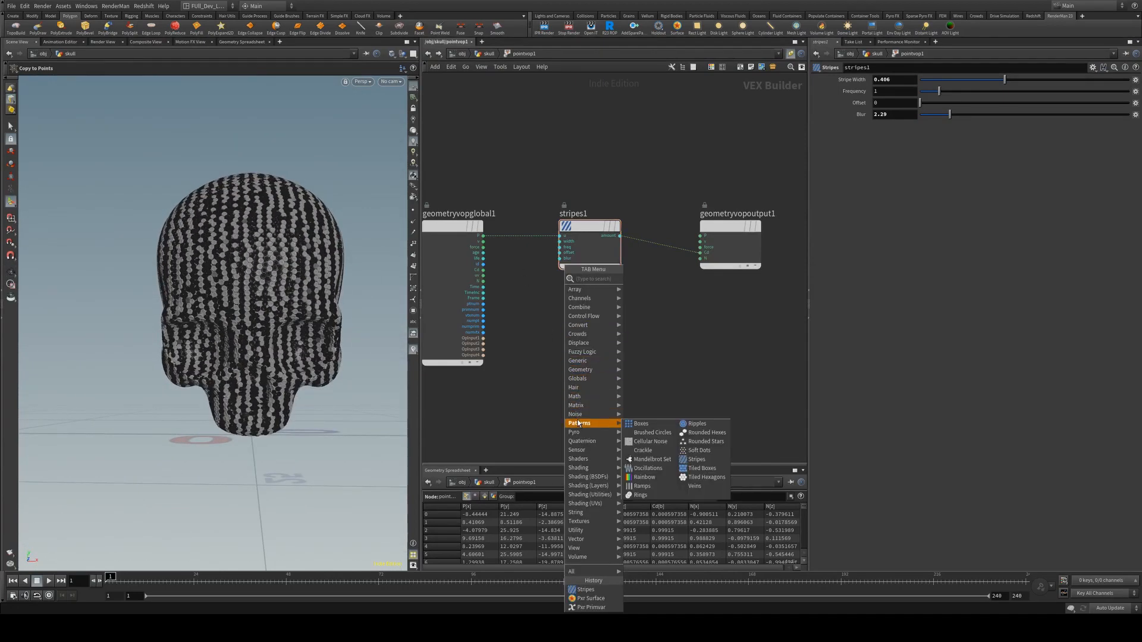
click(696, 423)
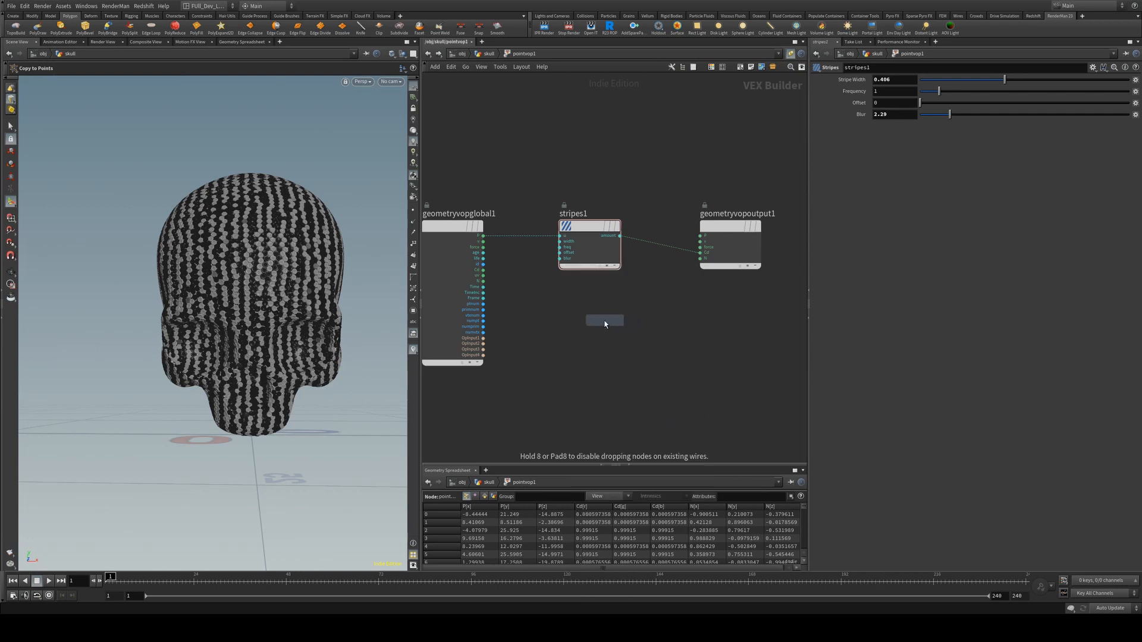
click(605, 324)
drag(483, 236, 588, 331)
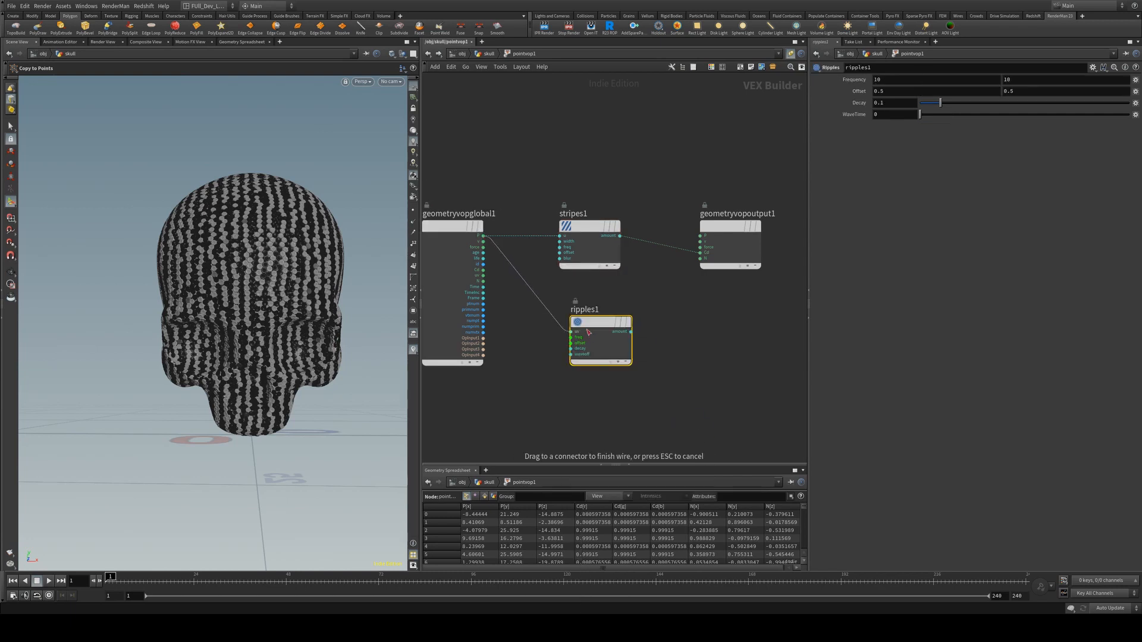
click(588, 332)
Connect the Ripples amount to the output's Cd input in place of the Stripes and inspect the skull
drag(670, 292, 705, 256)
click(705, 254)
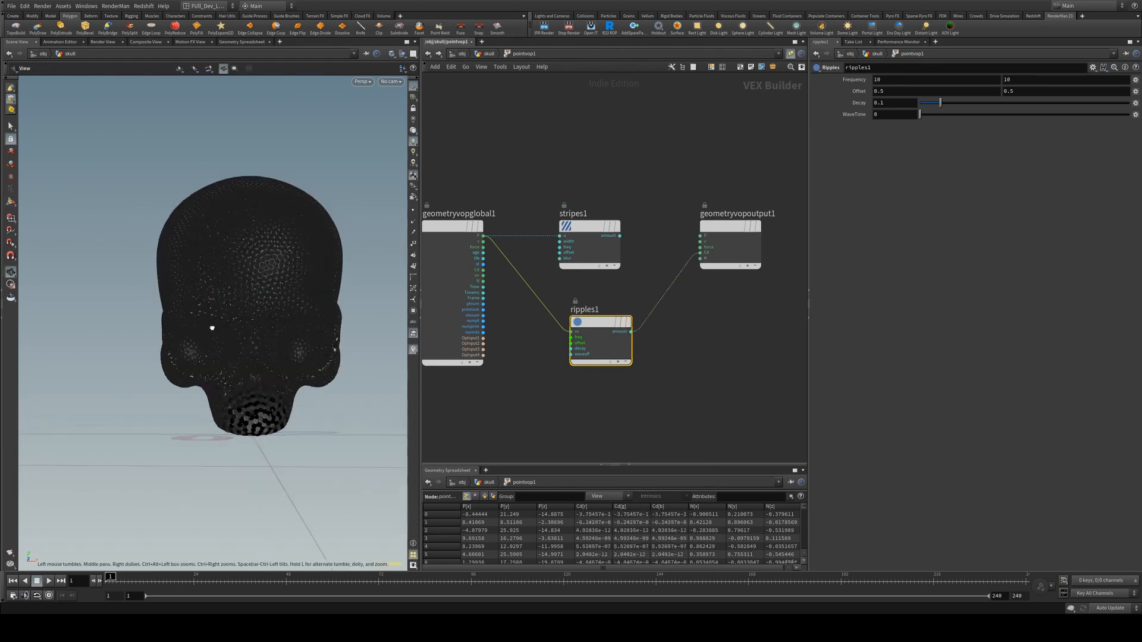
alt+drag(212, 327, 256, 293)
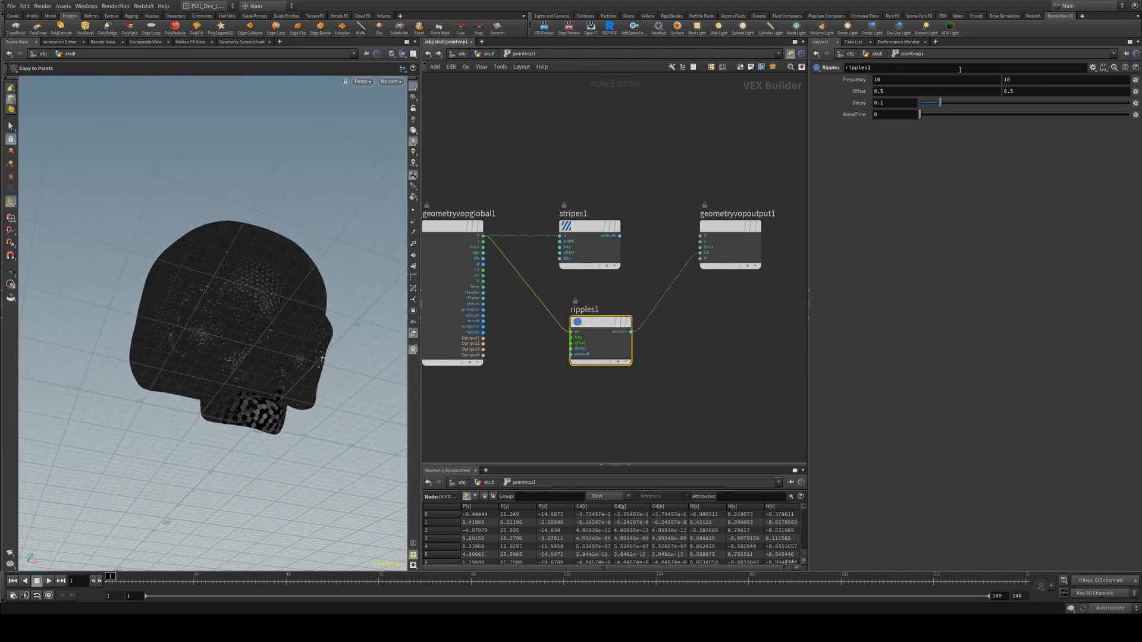
Set both Ripples frequency values to 3 and check the rings on the skull from the front
click(878, 80)
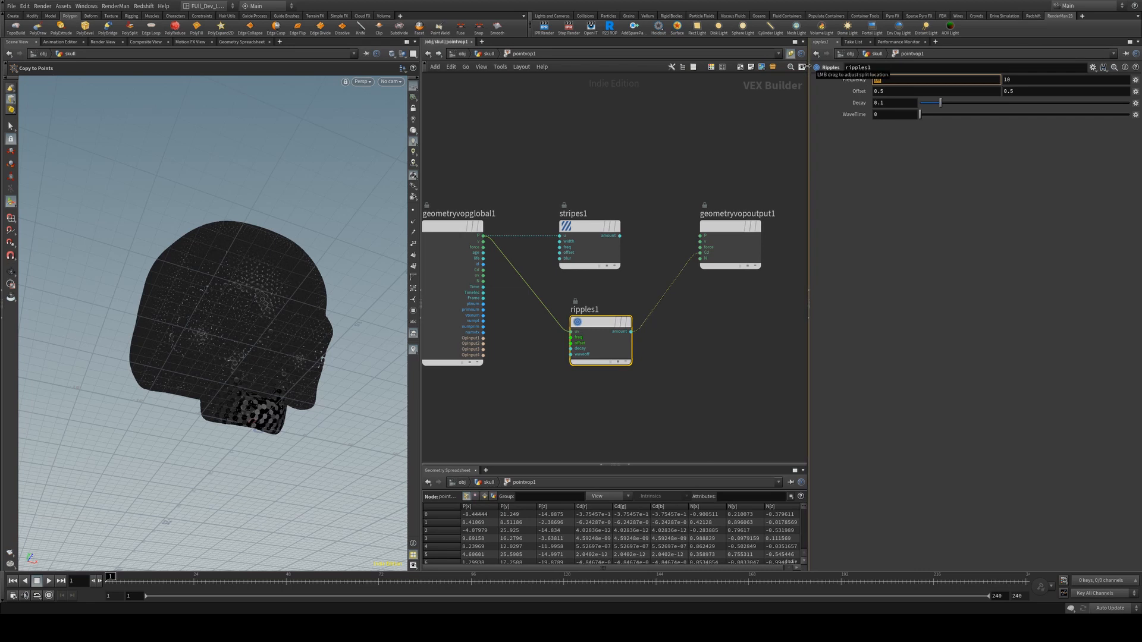
text(3)
key(Return)
key(Escape)
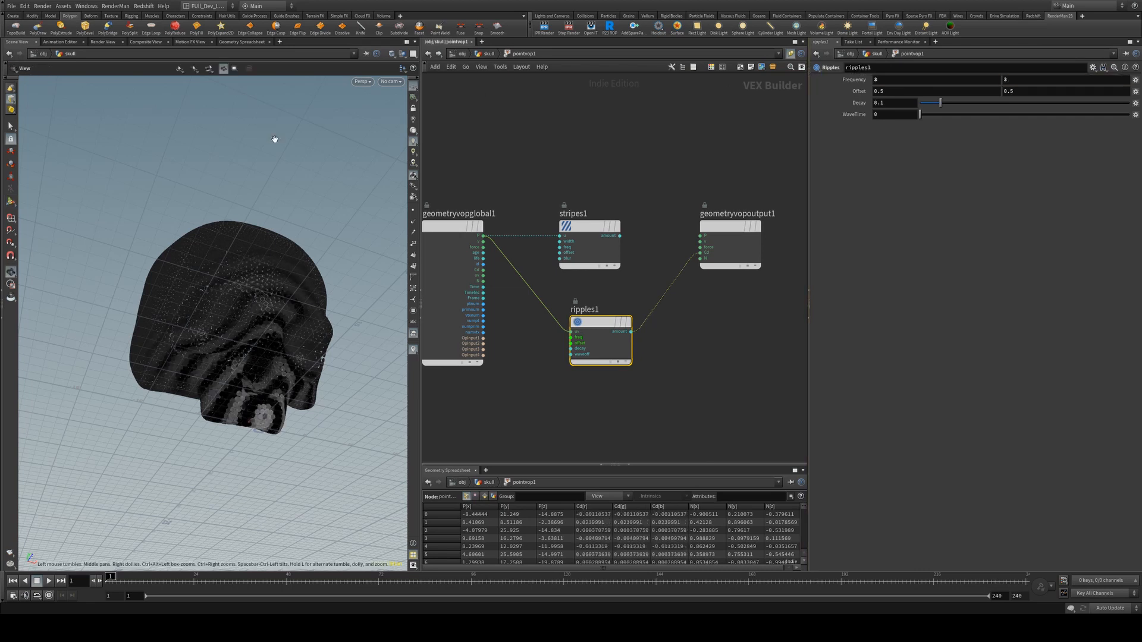
drag(275, 138, 286, 231)
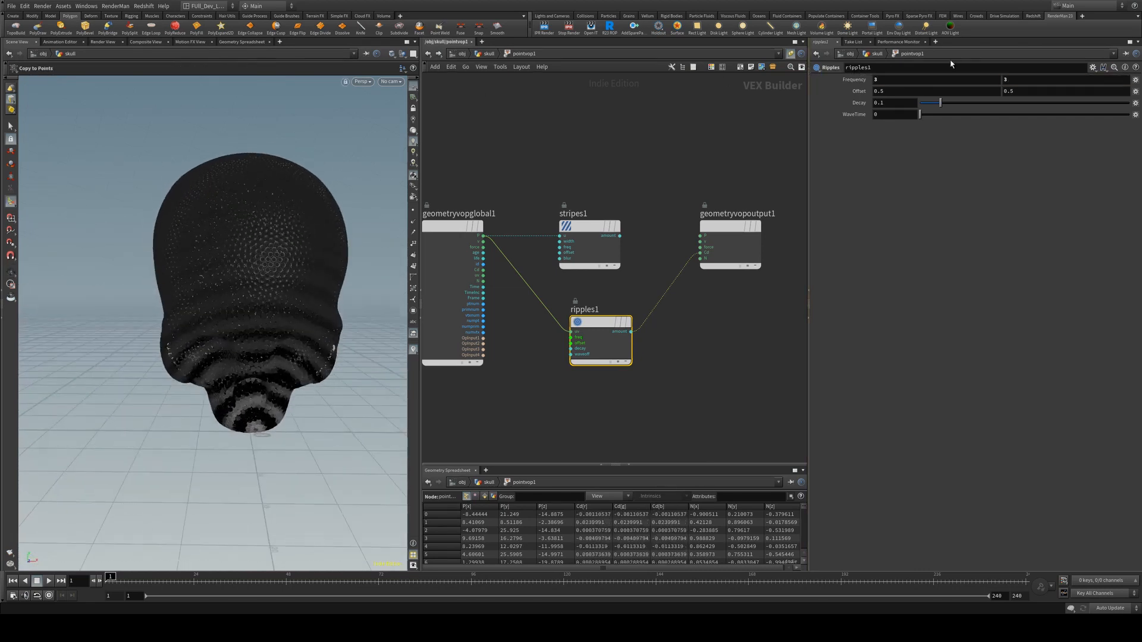
Set the Ripples decay to 0.05 and examine the pattern over the whole skull
drag(943, 103, 930, 103)
alt+drag(280, 179, 312, 159)
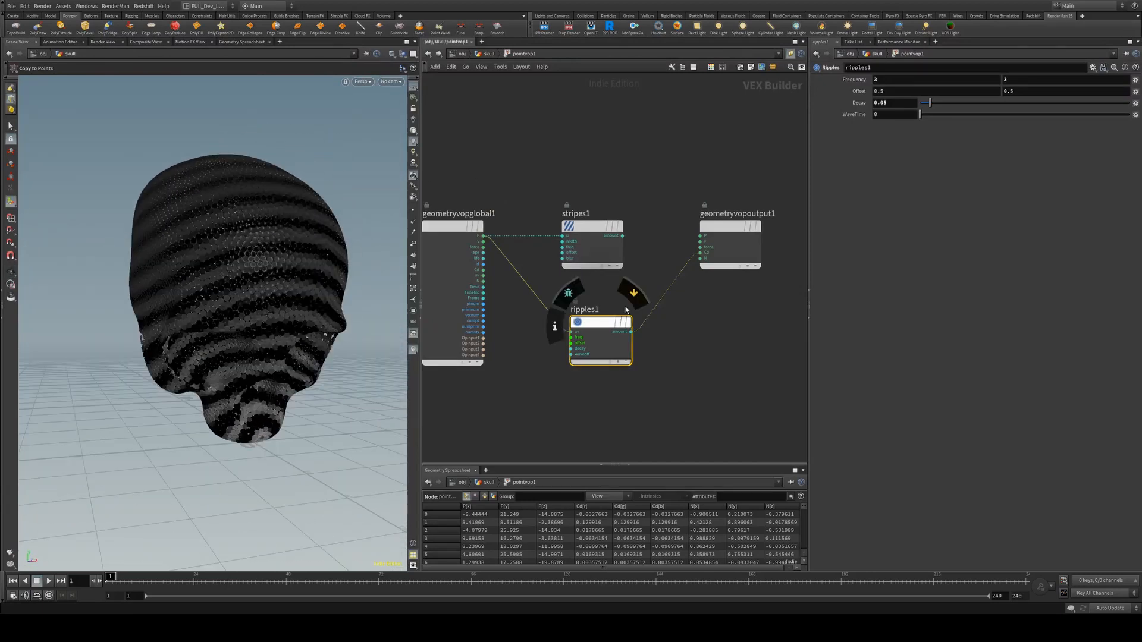
alt+drag(319, 309, 303, 158)
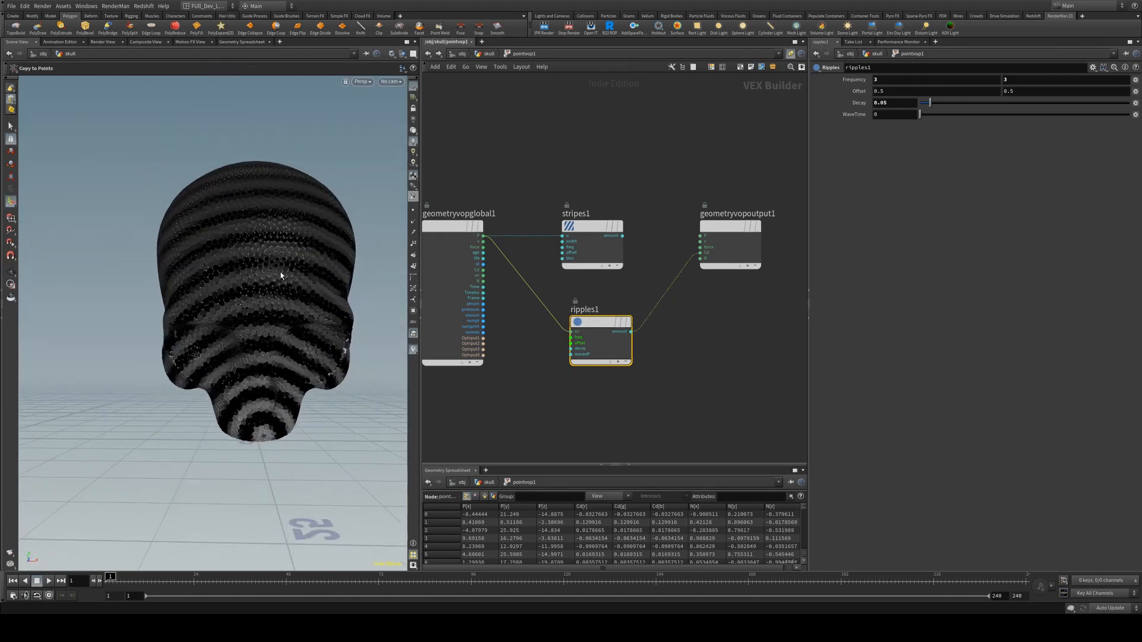
drag(292, 216, 241, 342)
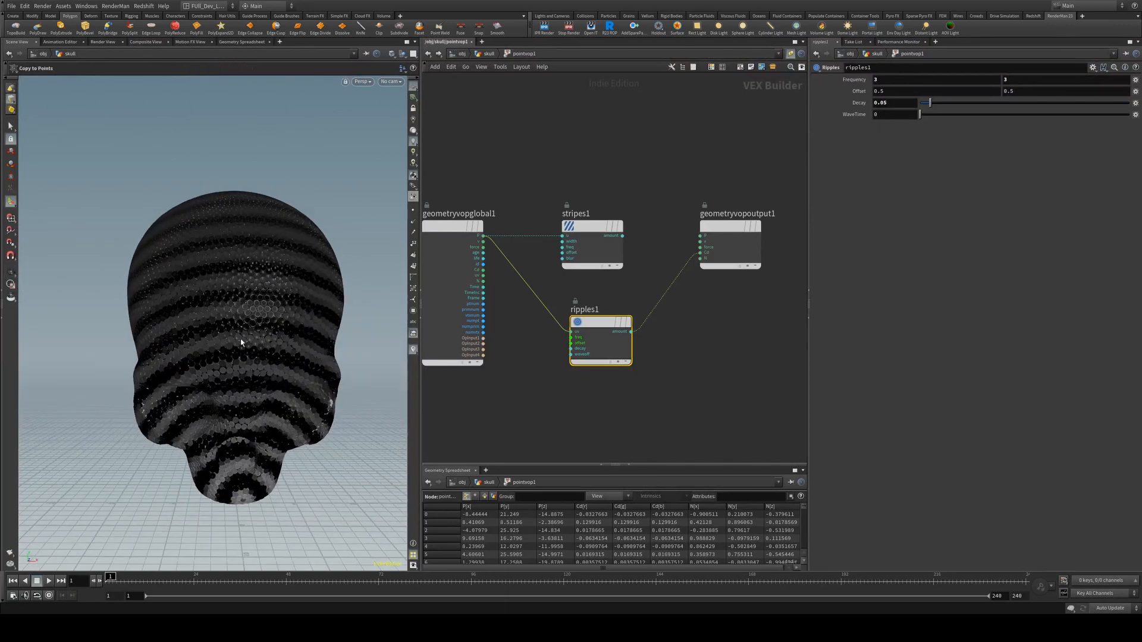
Return to the skull geometry network and insert a Switch node between the Point VOP and Copy to Points nodes
click(483, 54)
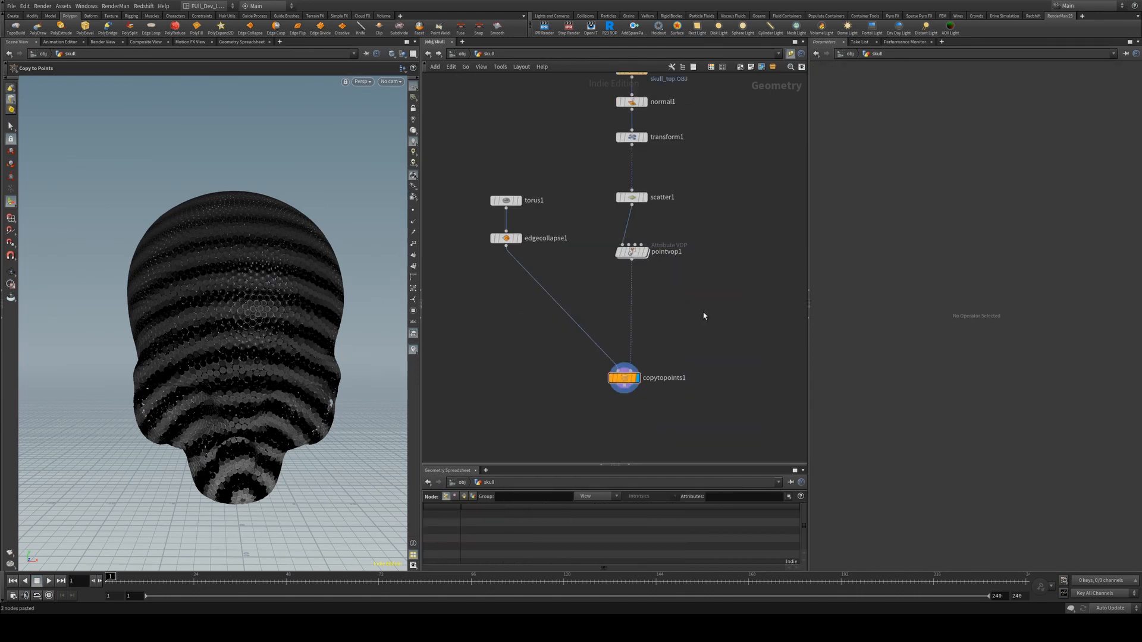
key(Tab)
text(swit)
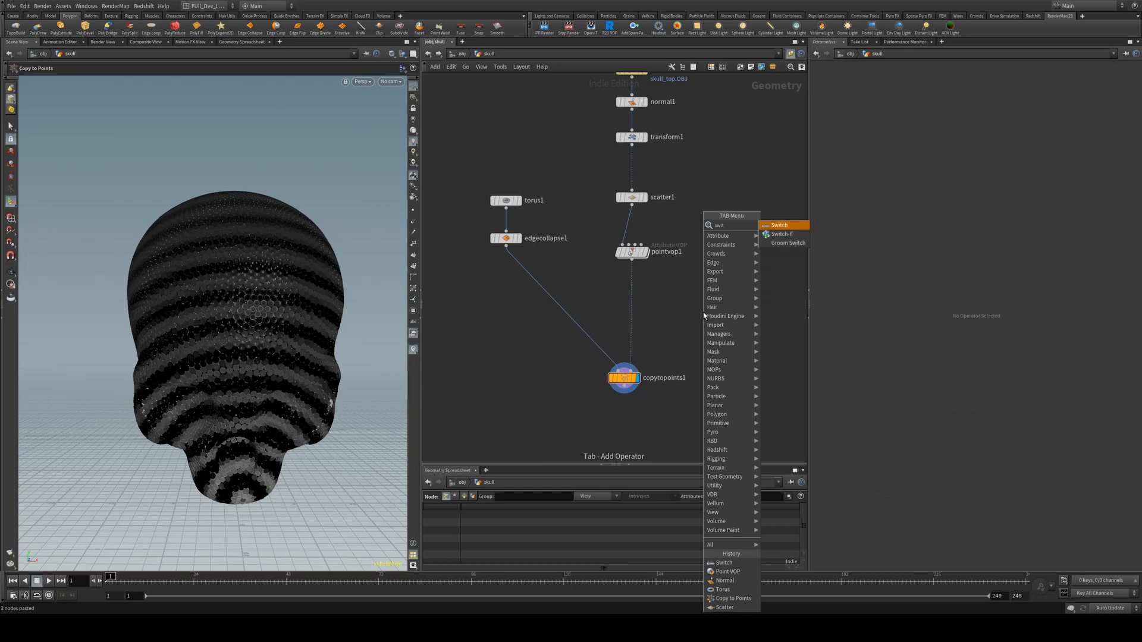
key(Return)
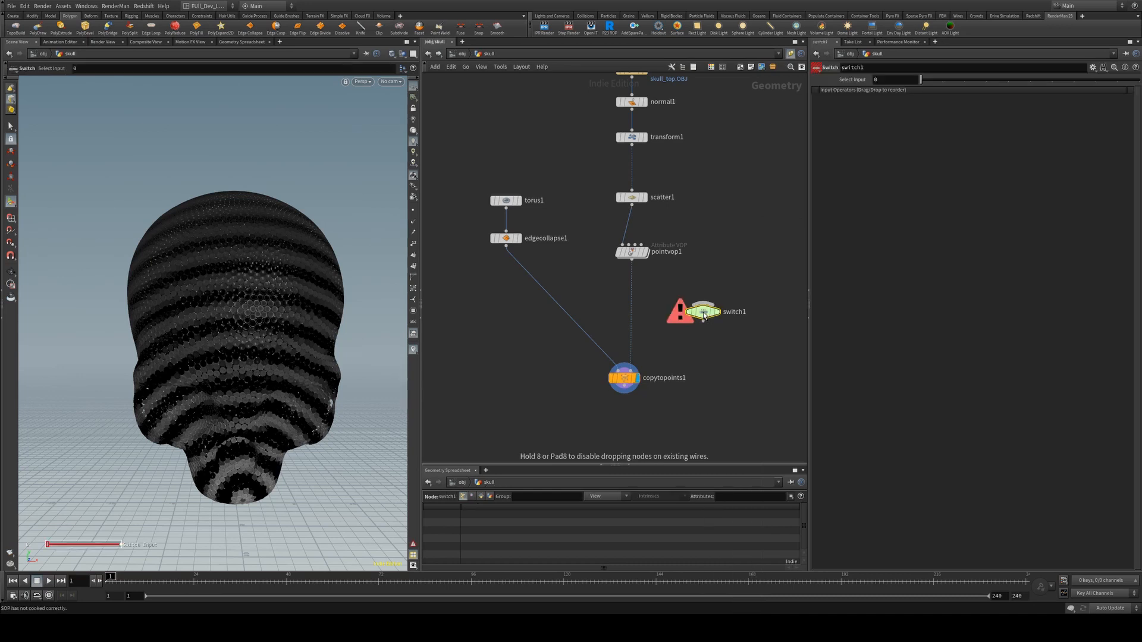
click(639, 320)
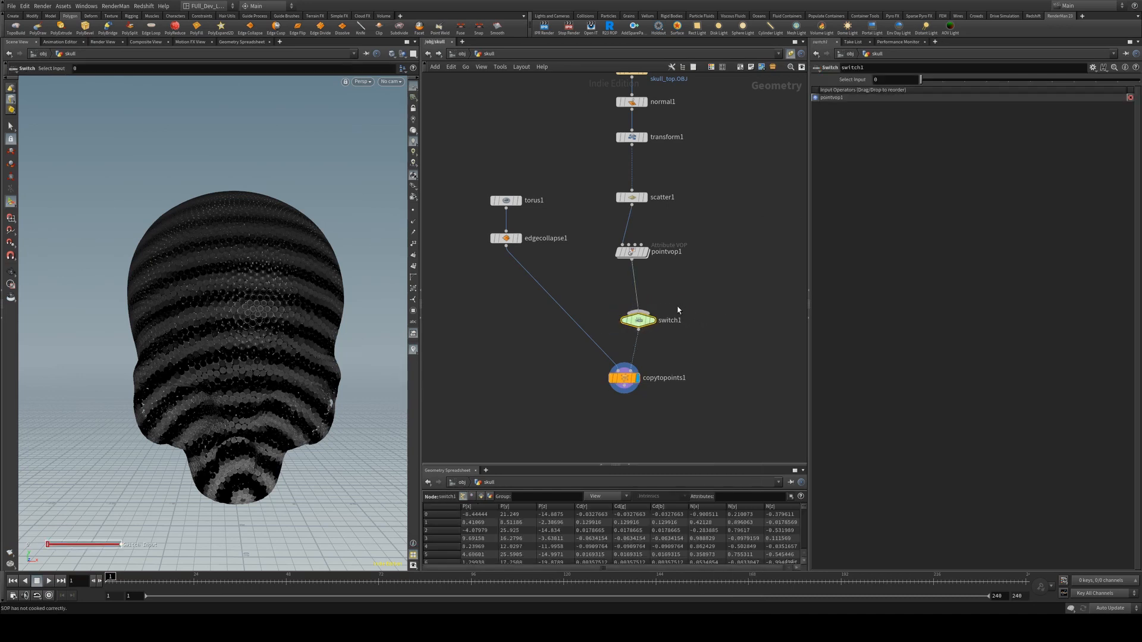
drag(641, 319, 634, 321)
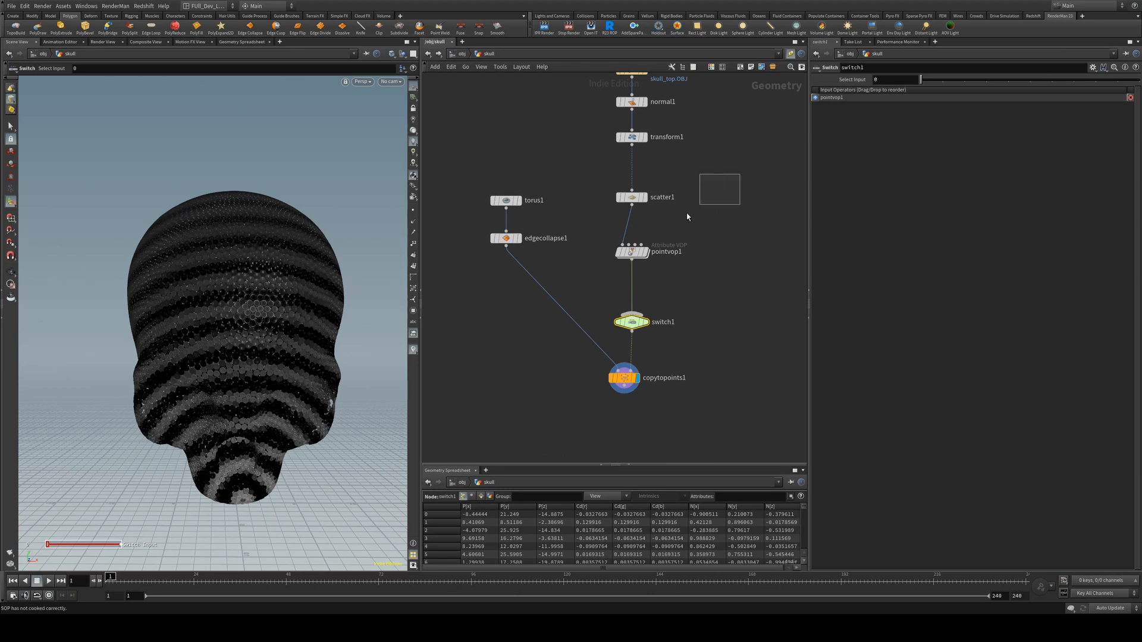
Duplicate the scatter and Point VOP nodes as a second branch fed by the transform node, beside the originals
drag(687, 217, 613, 265)
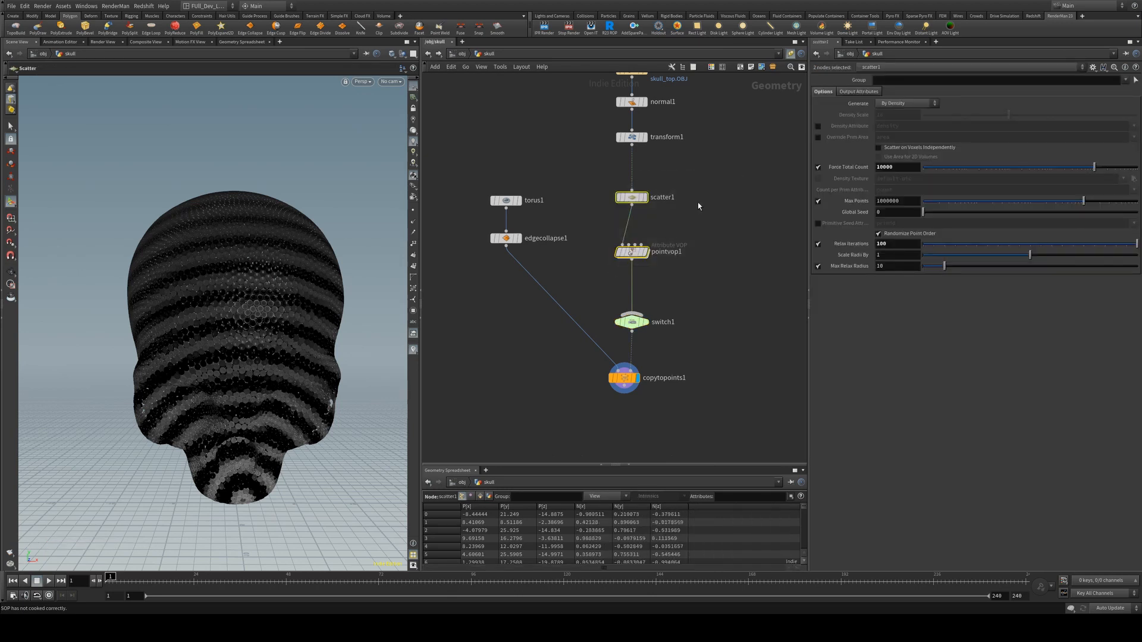
key(ctrl+c)
middle_drag(763, 207, 641, 215)
click(642, 219)
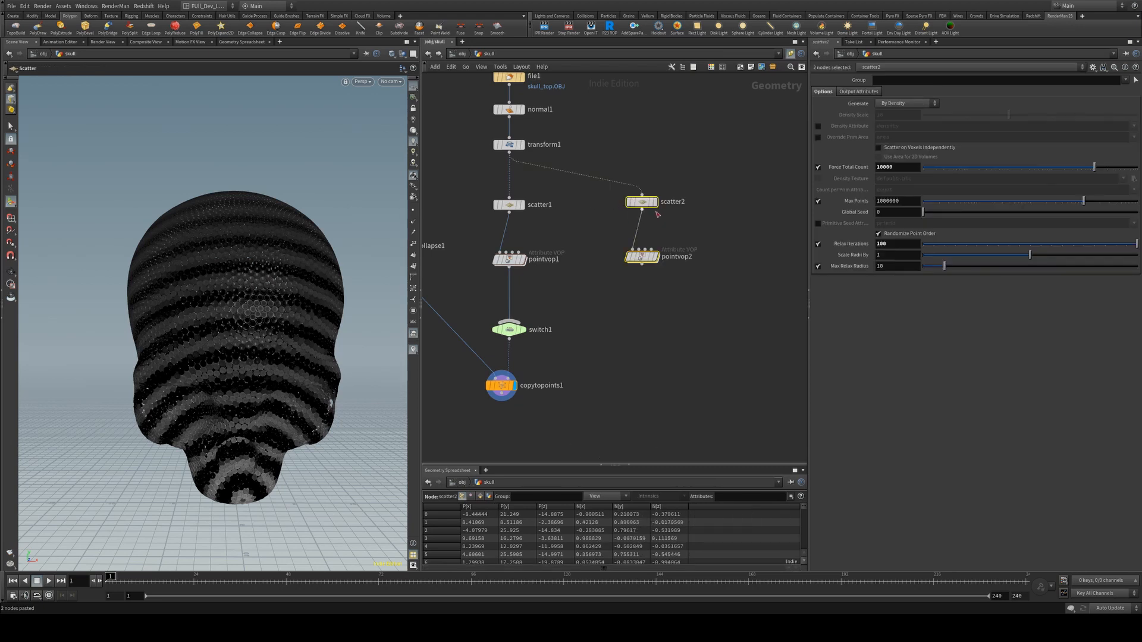
click(658, 250)
Insert a Clip node between the transform node and the duplicated scatter node
key(Tab)
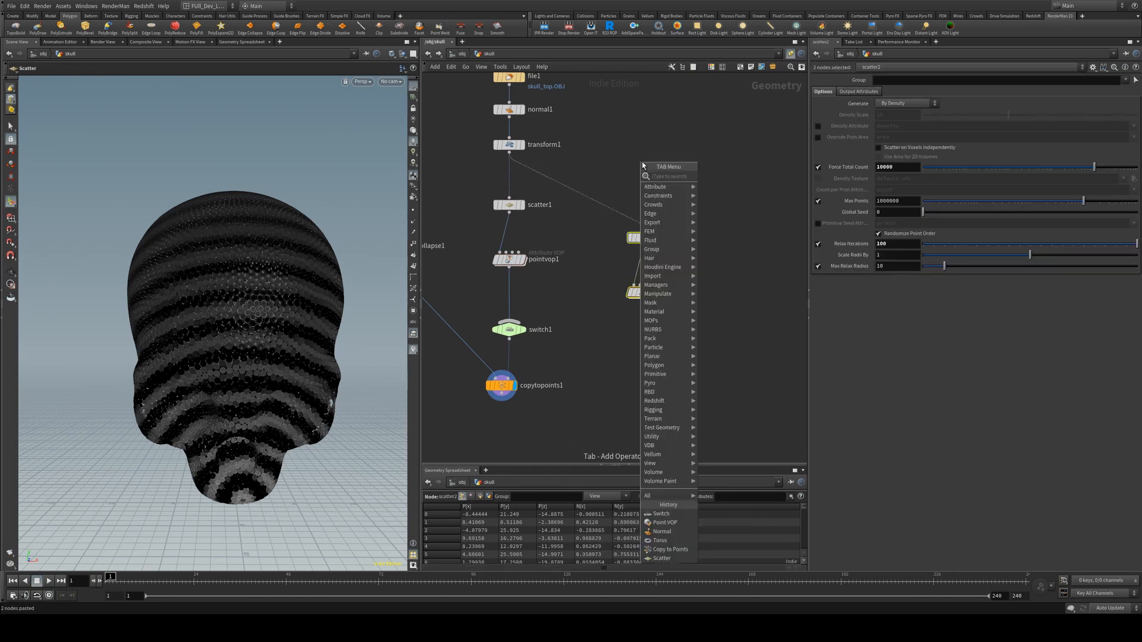
text(clip)
key(Return)
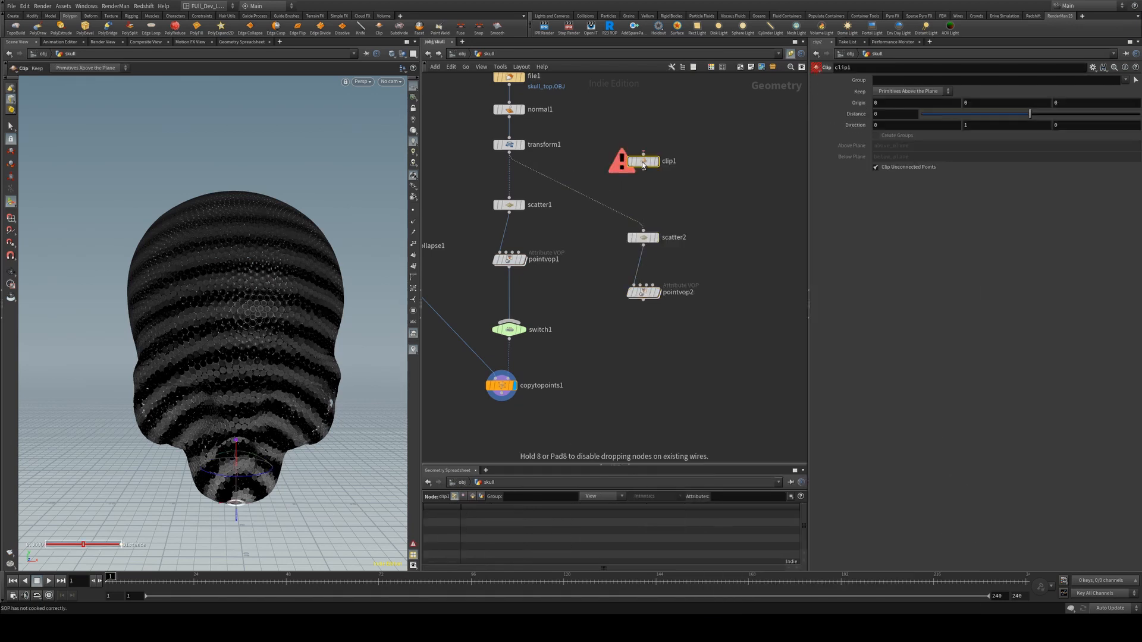
click(583, 195)
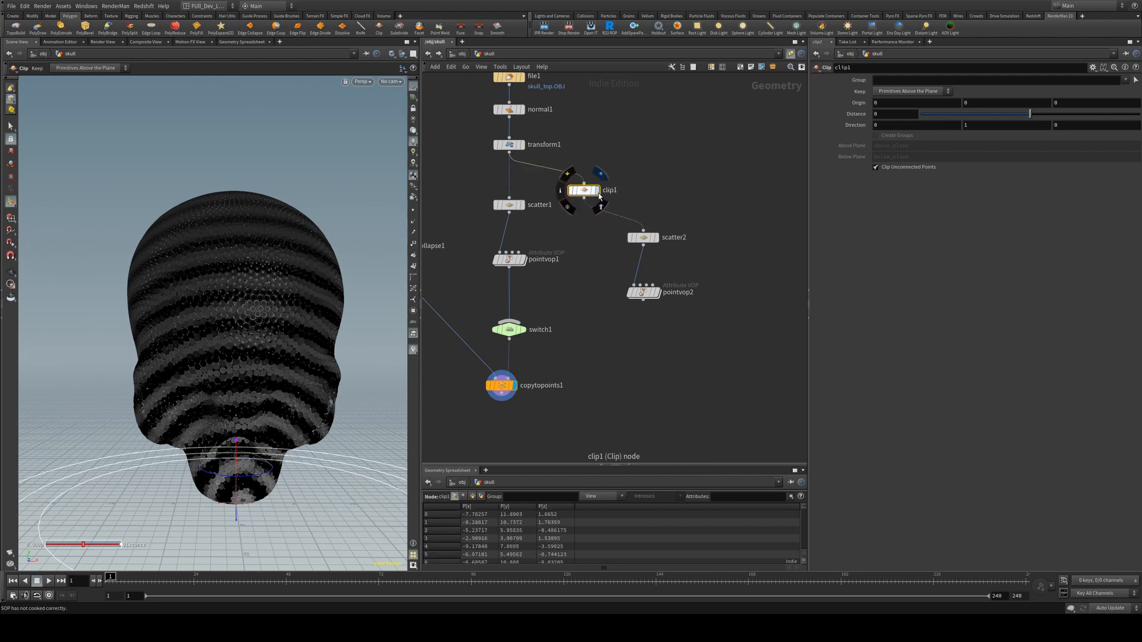
Display the Clip node's result and set its direction to 1, 0, 0 to keep one half of the skull
key(r)
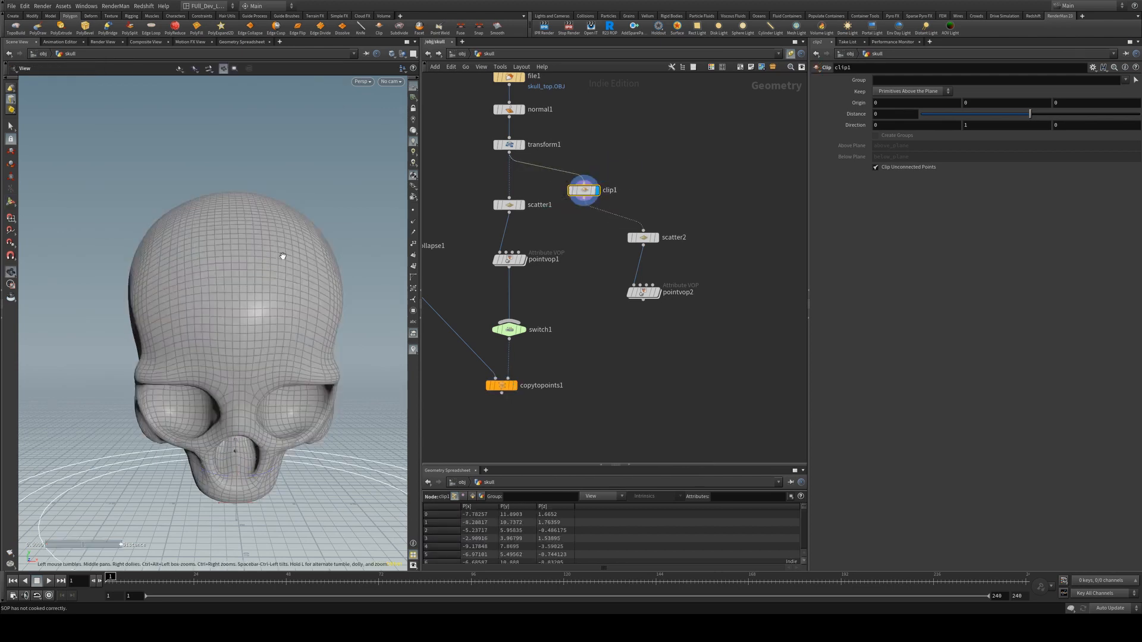
drag(280, 255, 226, 333)
drag(895, 104, 823, 95)
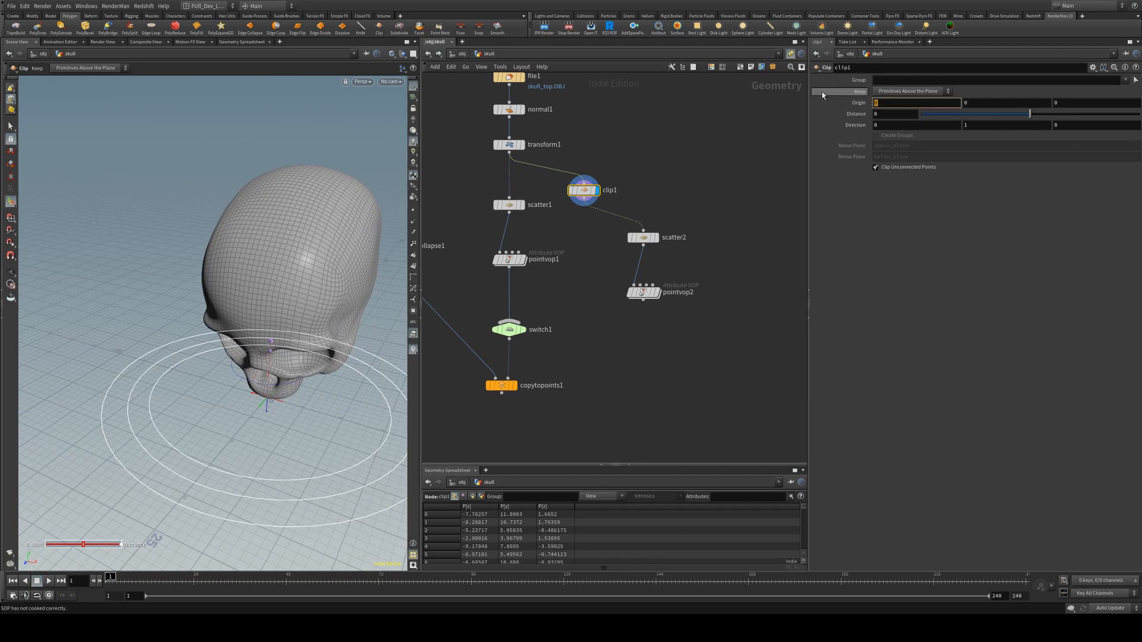
click(878, 123)
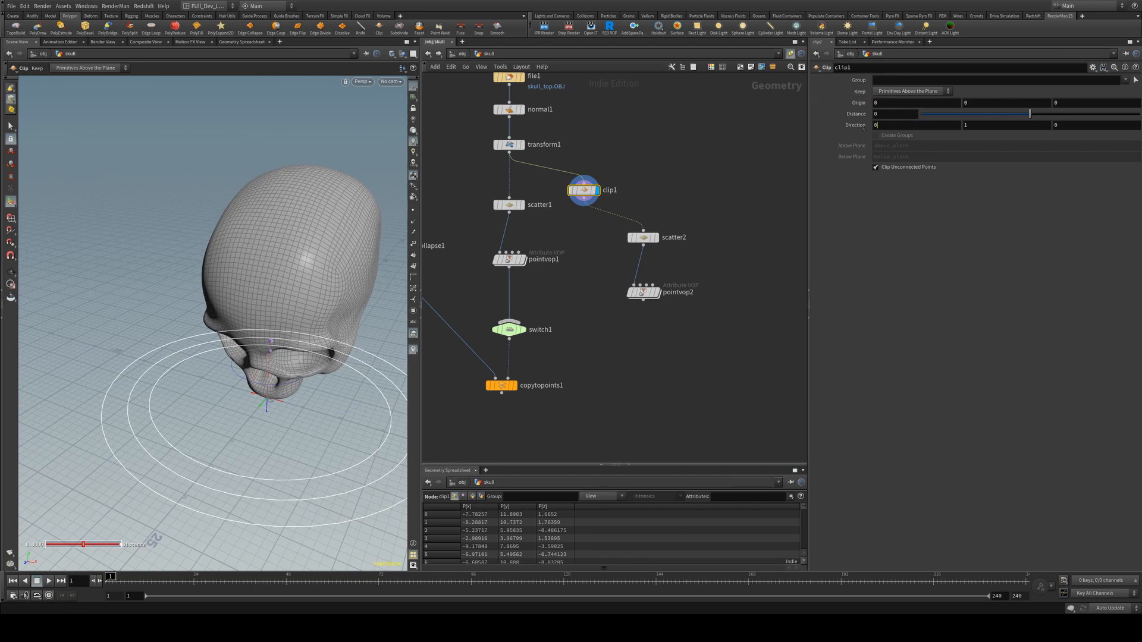
text(1)
key(Tab)
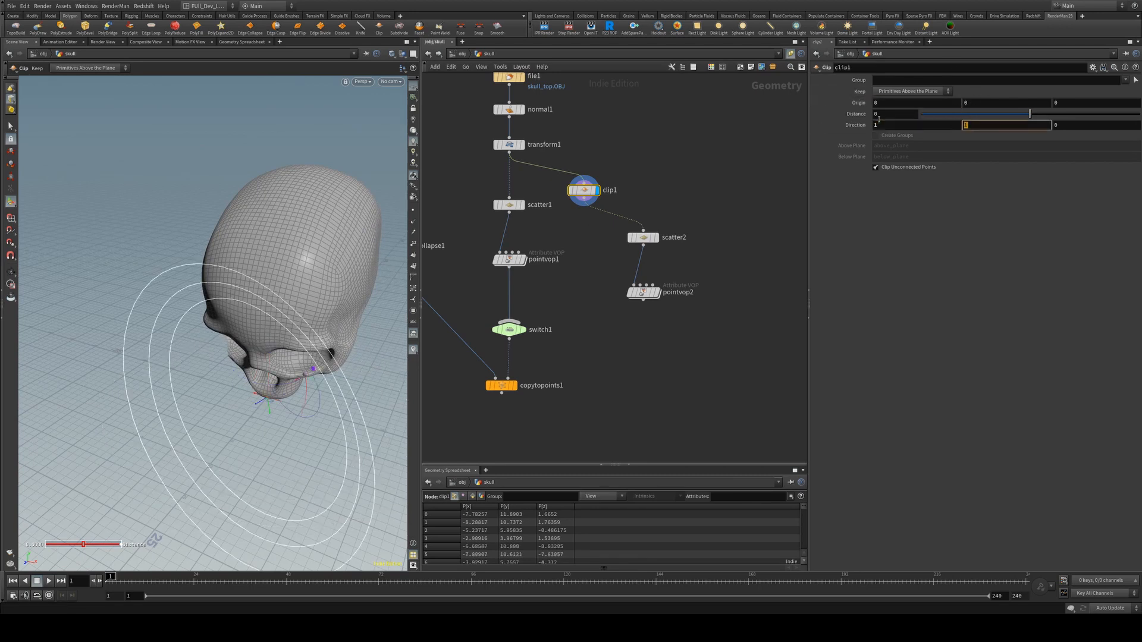
drag(327, 255, 283, 254)
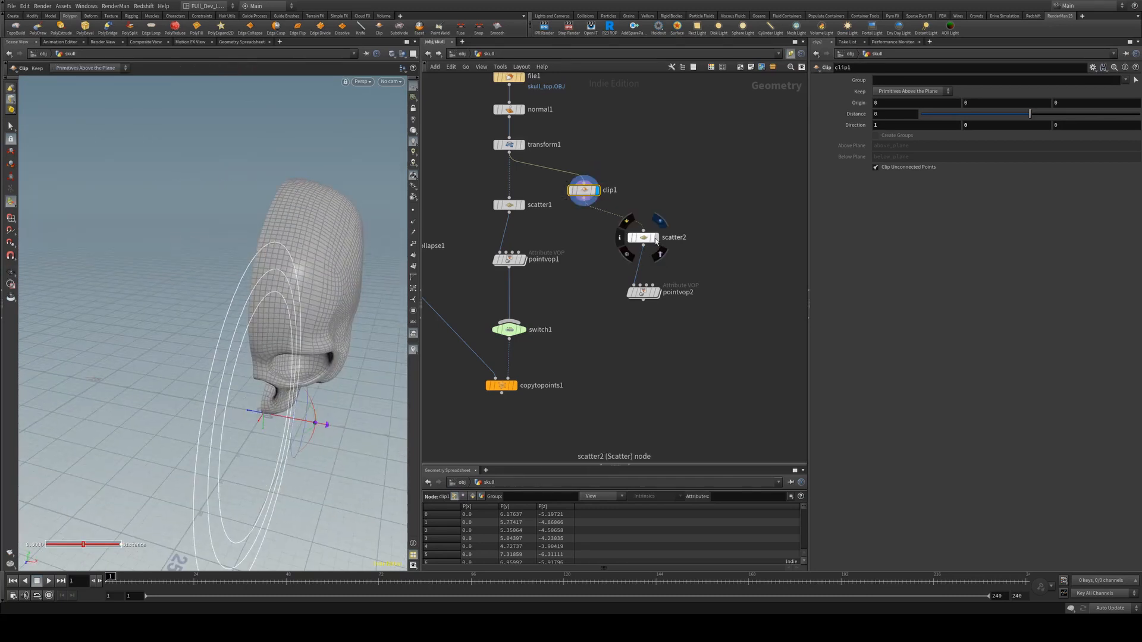
Display the second branch's scatter and Point VOP results in turn and examine the points on the half skull
drag(327, 225, 333, 228)
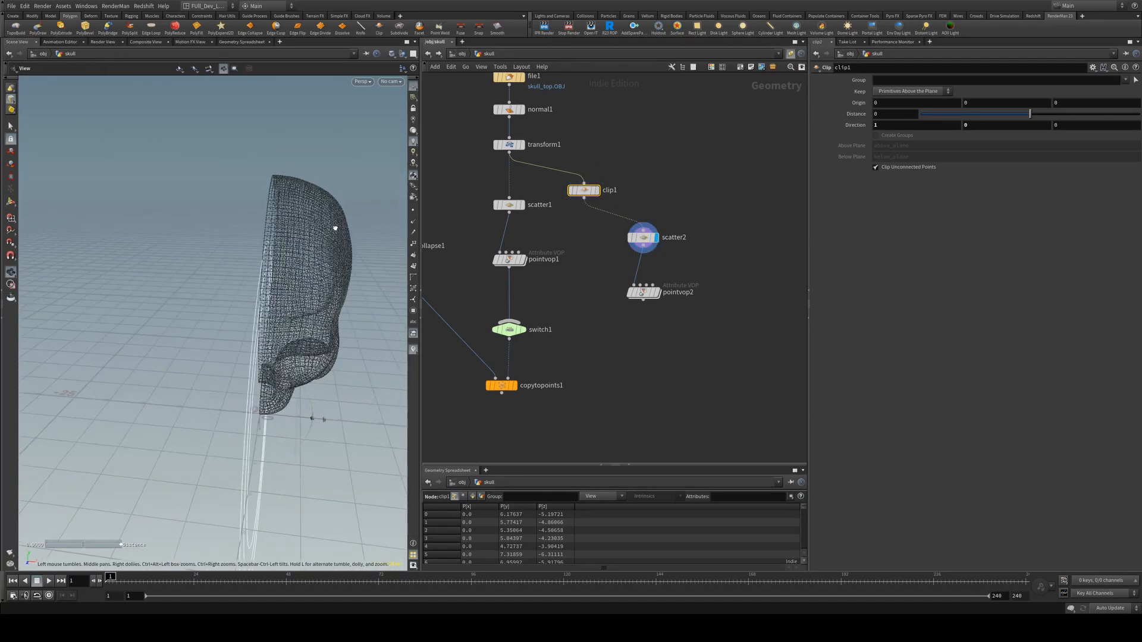
click(658, 294)
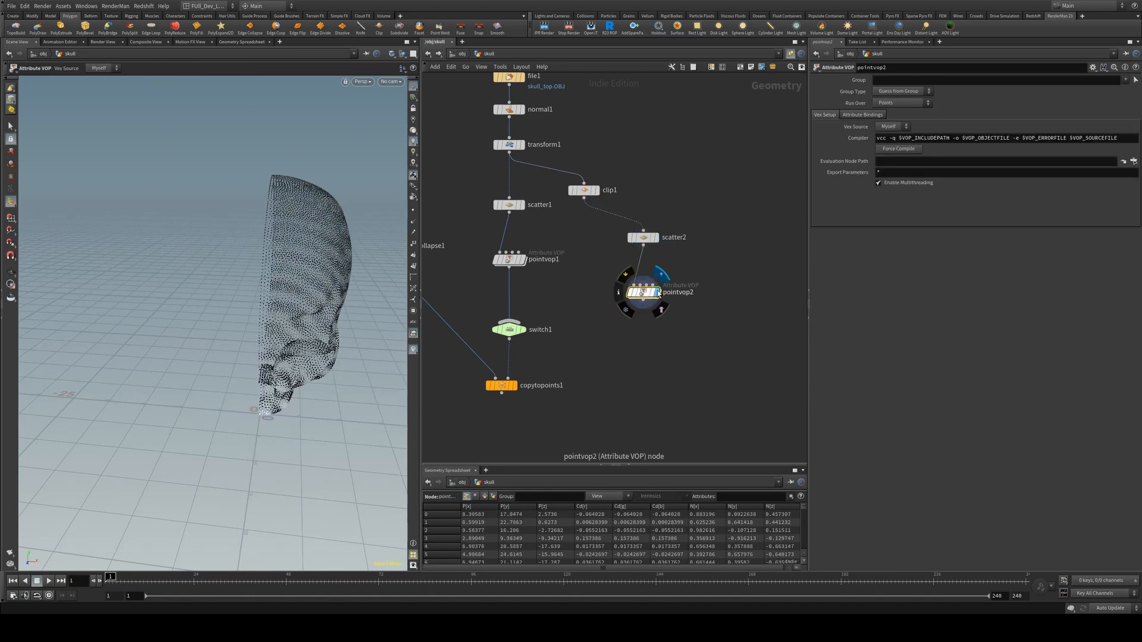
click(659, 272)
key(Escape)
drag(291, 265, 334, 216)
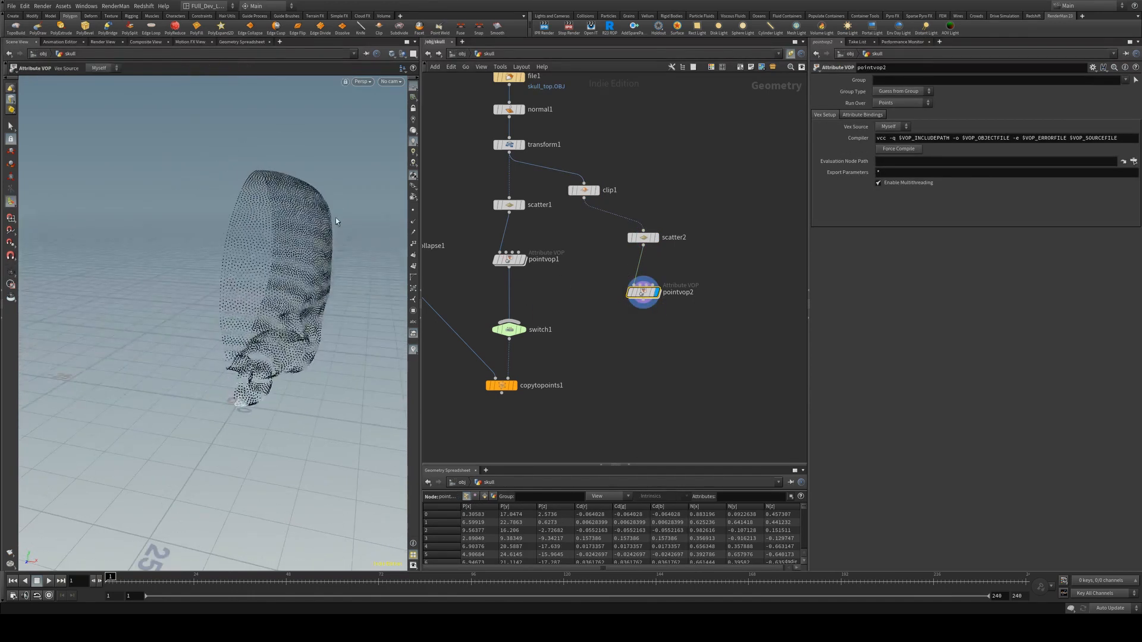
drag(194, 247, 296, 272)
key(Return)
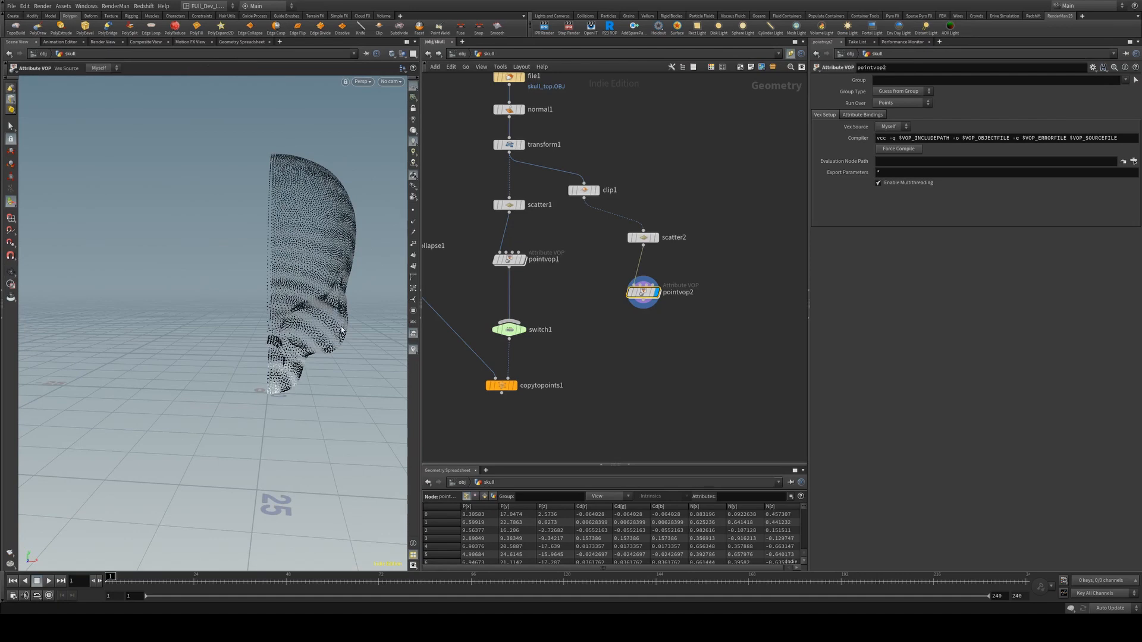
Append a Mirror node to the second Point VOP node
key(Tab)
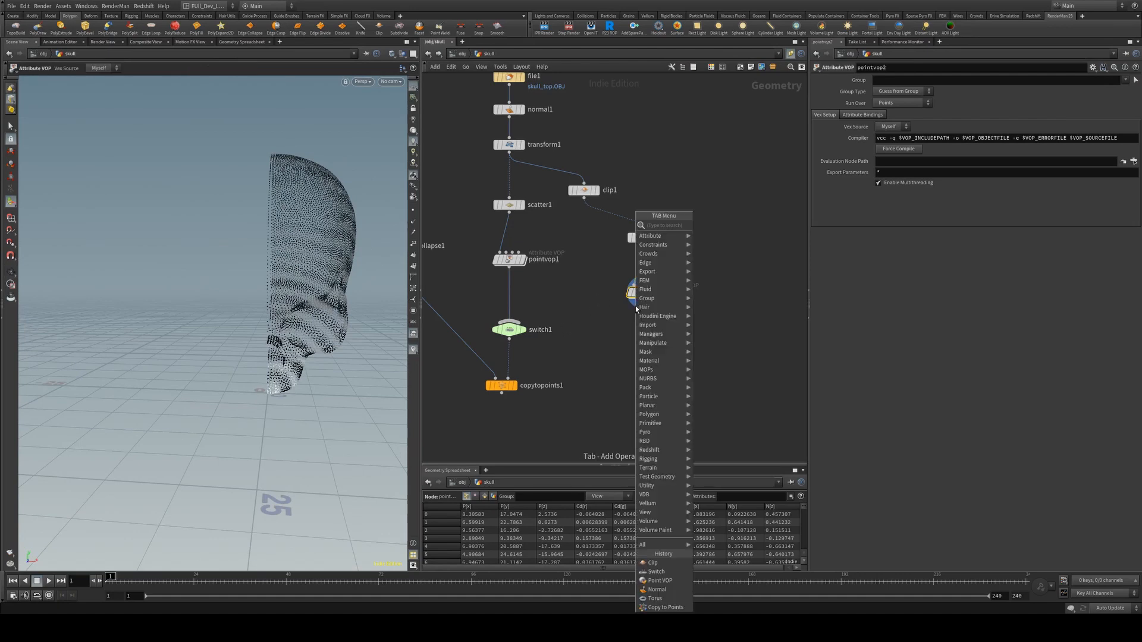
text(mirror)
key(Return)
click(637, 309)
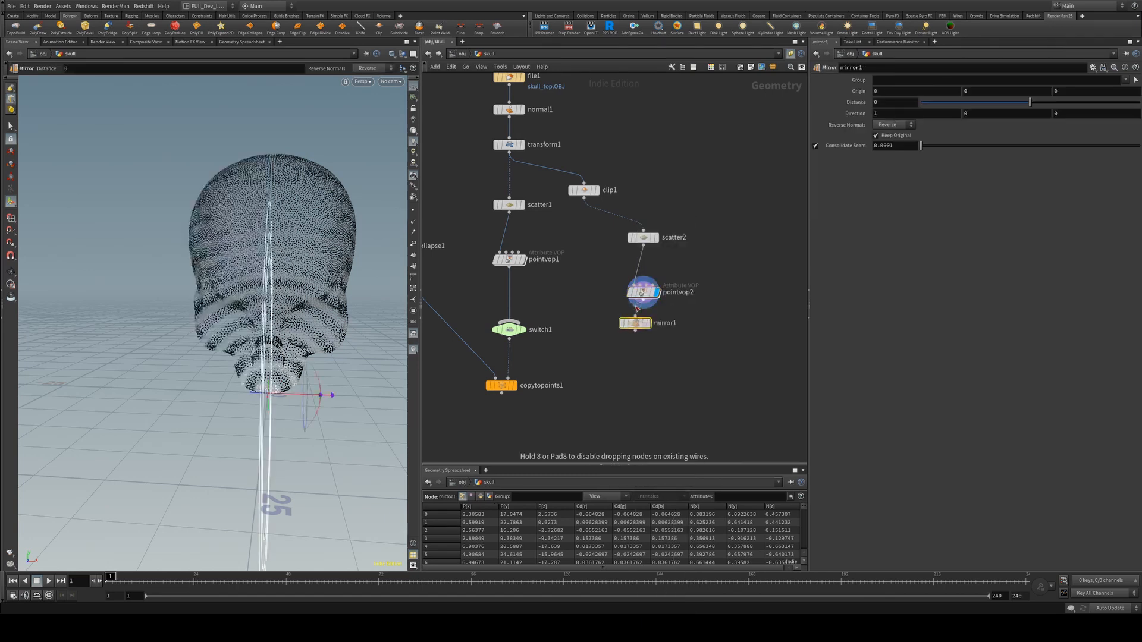
alt+drag(250, 199, 274, 220)
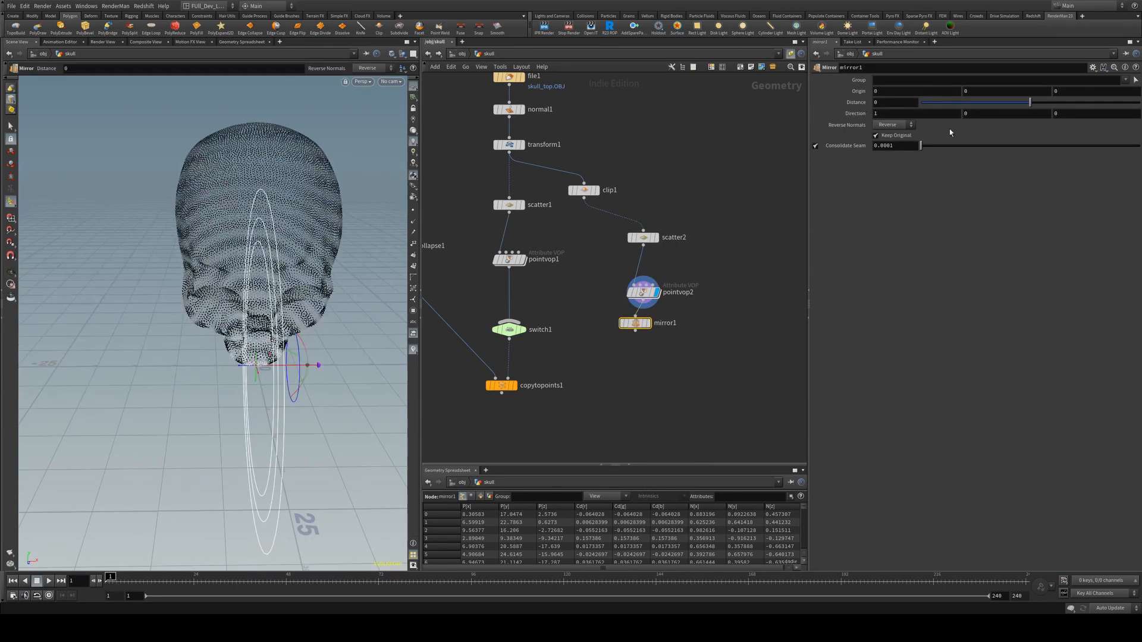
Connect the Mirror node as the Switch node's second input and set Select Input to 1 with the Copy to Points result displayed
drag(715, 263, 607, 330)
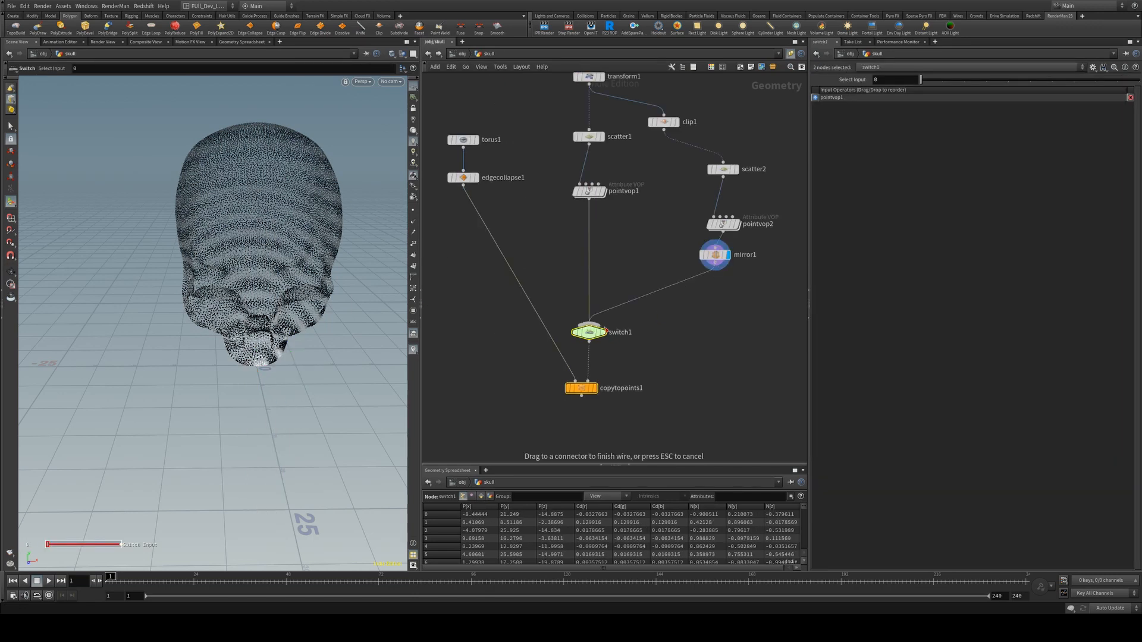
click(589, 324)
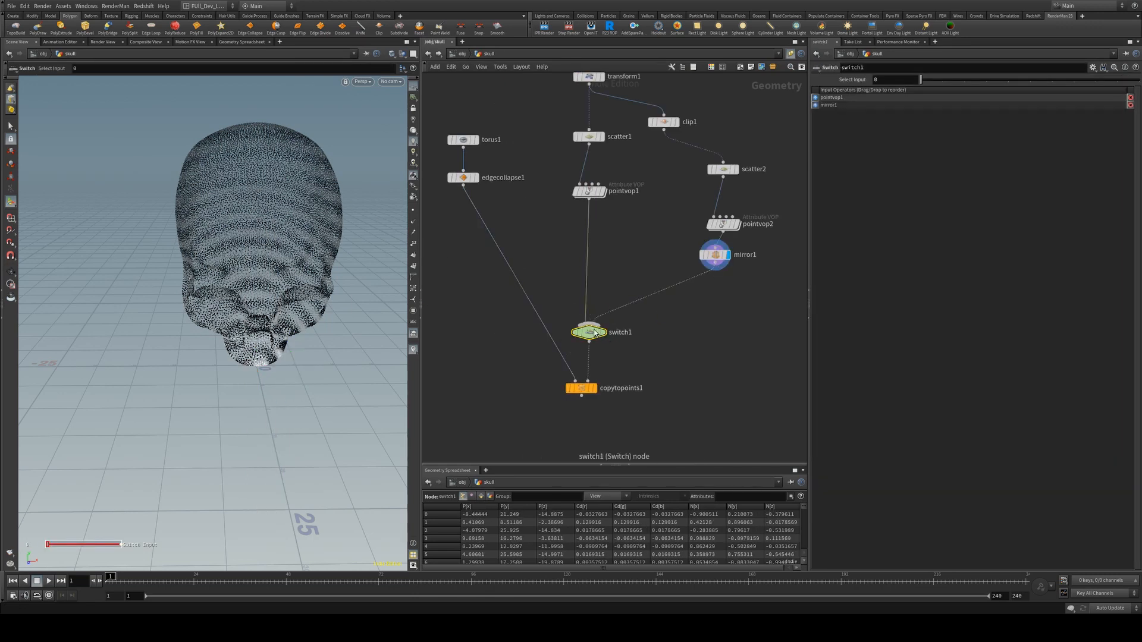
mouse_move(921, 80)
mouse_down()
mouse_move(944, 78)
mouse_move(925, 81)
mouse_up()
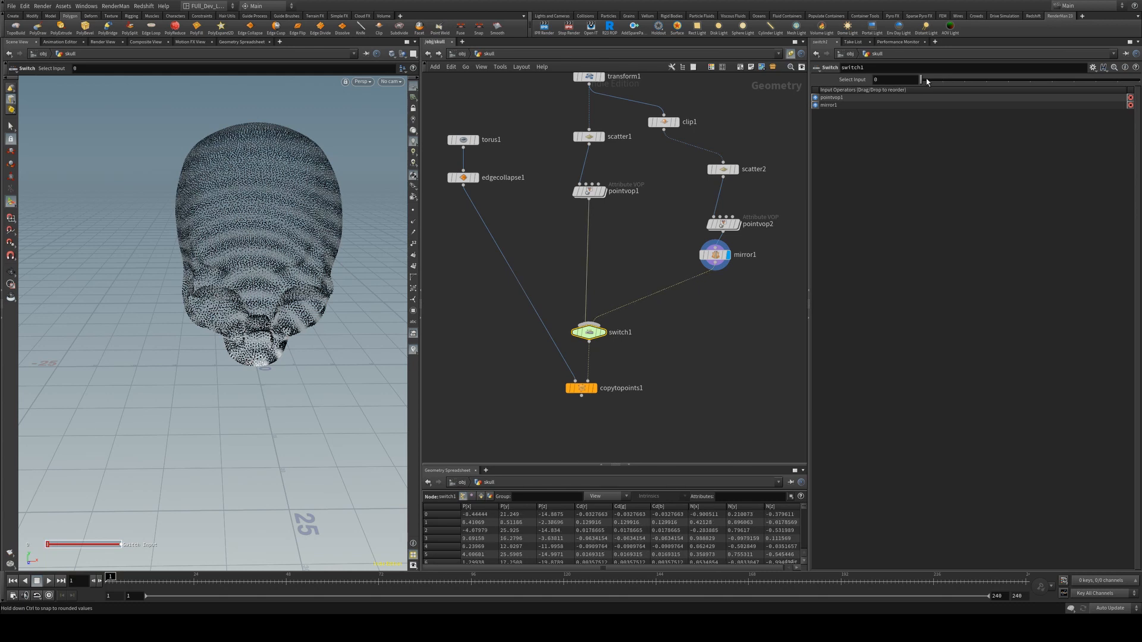
scroll(295, 212, up, 10)
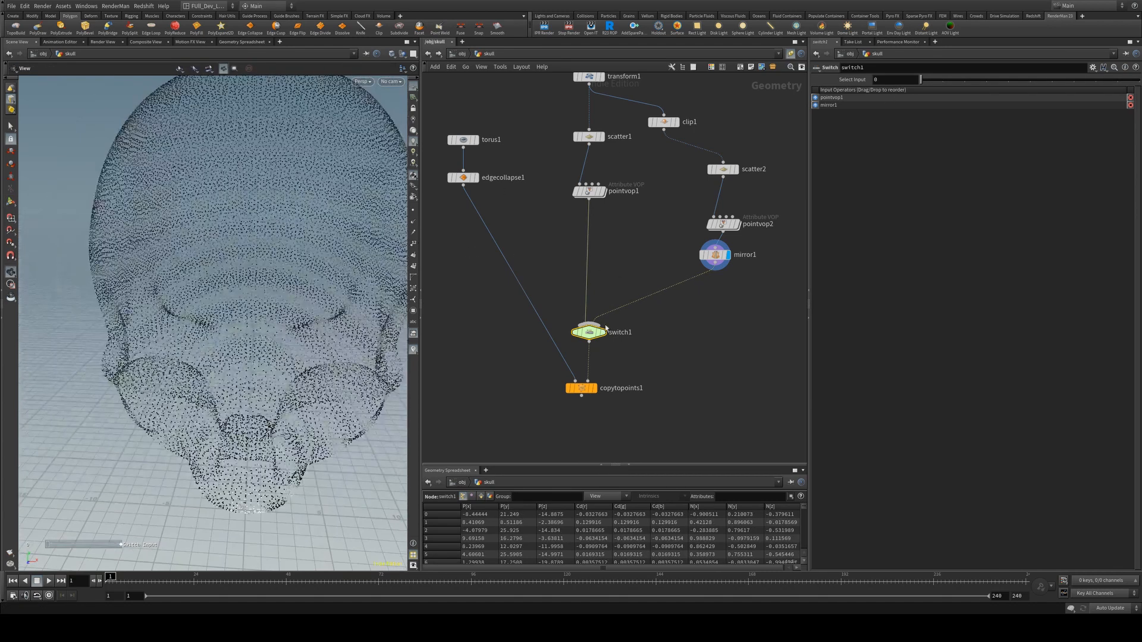
click(592, 388)
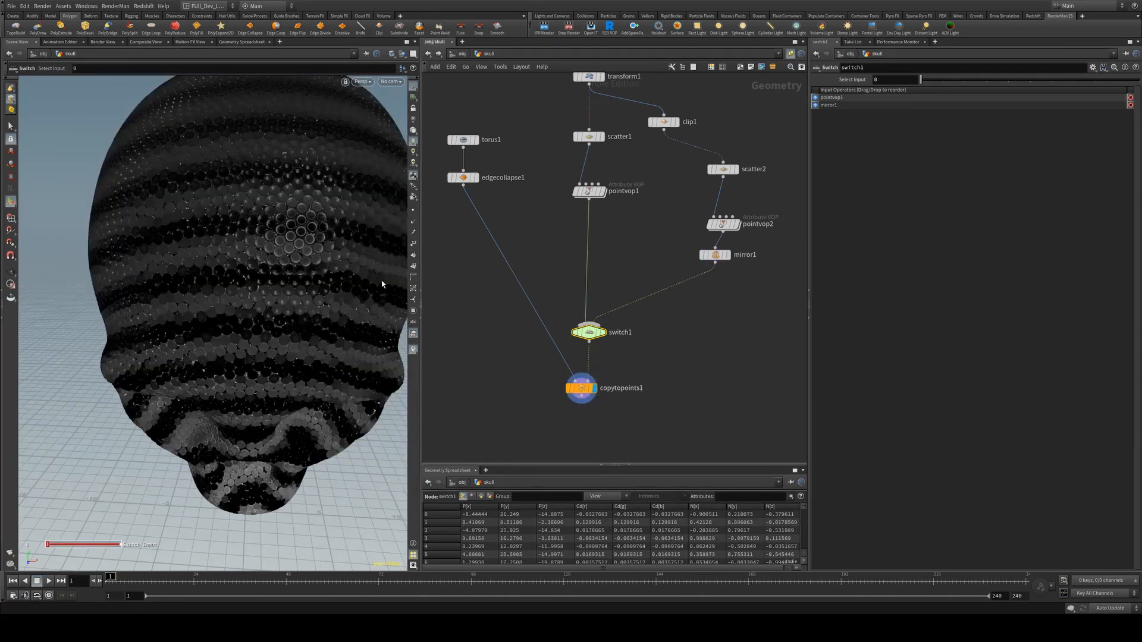
click(942, 84)
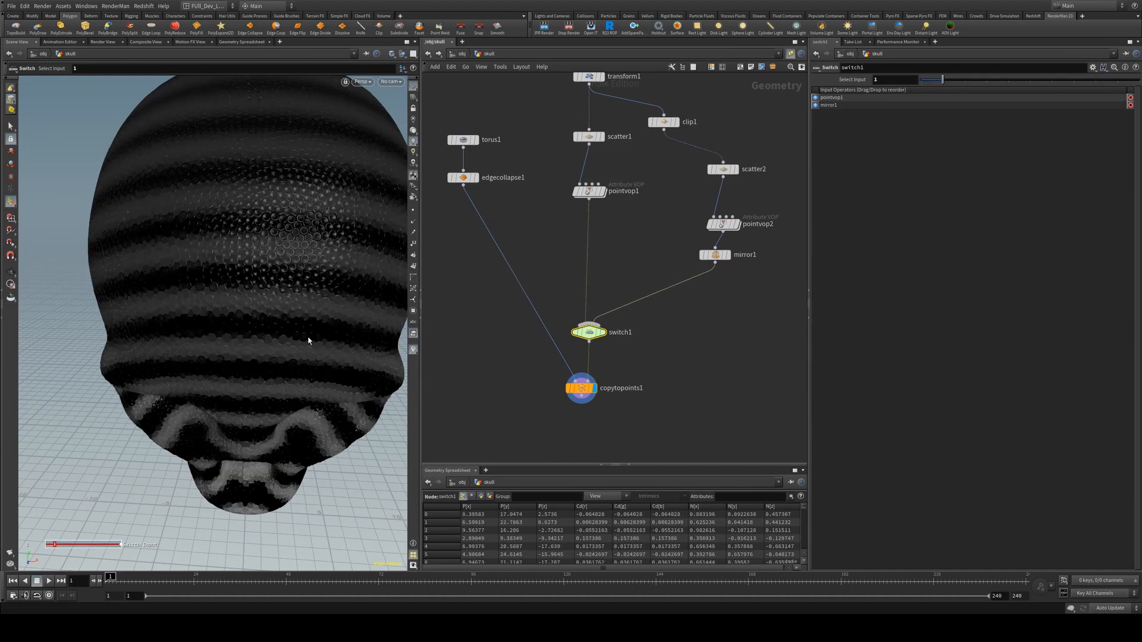
Examine the mirrored disc pattern on the skull up close and from several angles, and check the second scatter node's settings
key(Escape)
drag(311, 349, 231, 367)
right_drag(231, 367, 288, 458)
right_drag(322, 319, 247, 348)
drag(247, 347, 199, 300)
right_drag(198, 299, 474, 370)
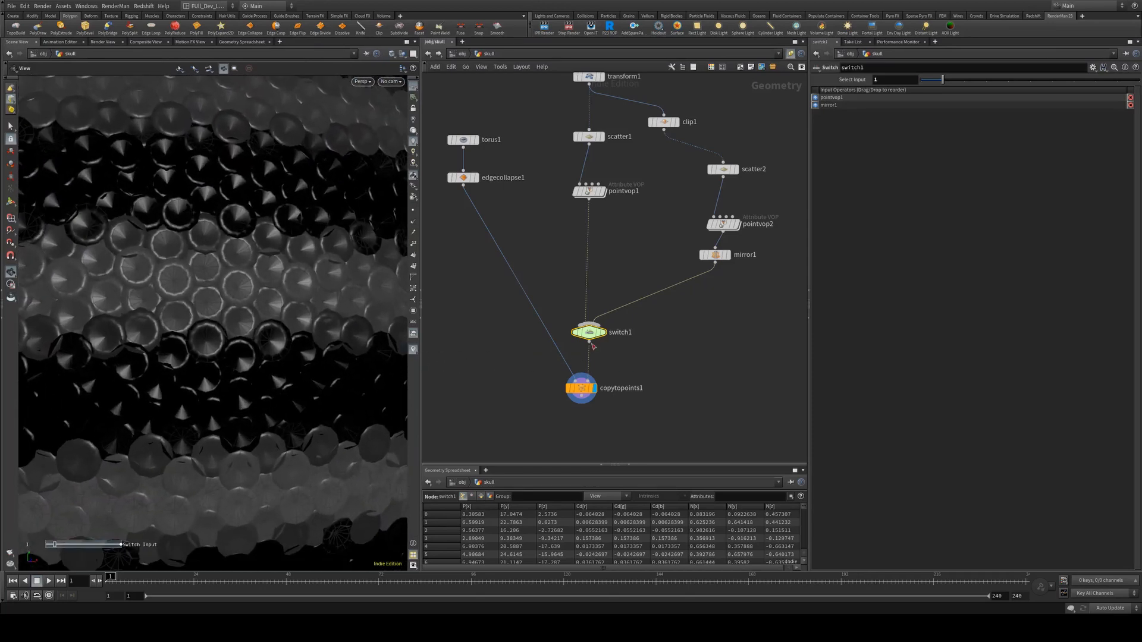
click(723, 169)
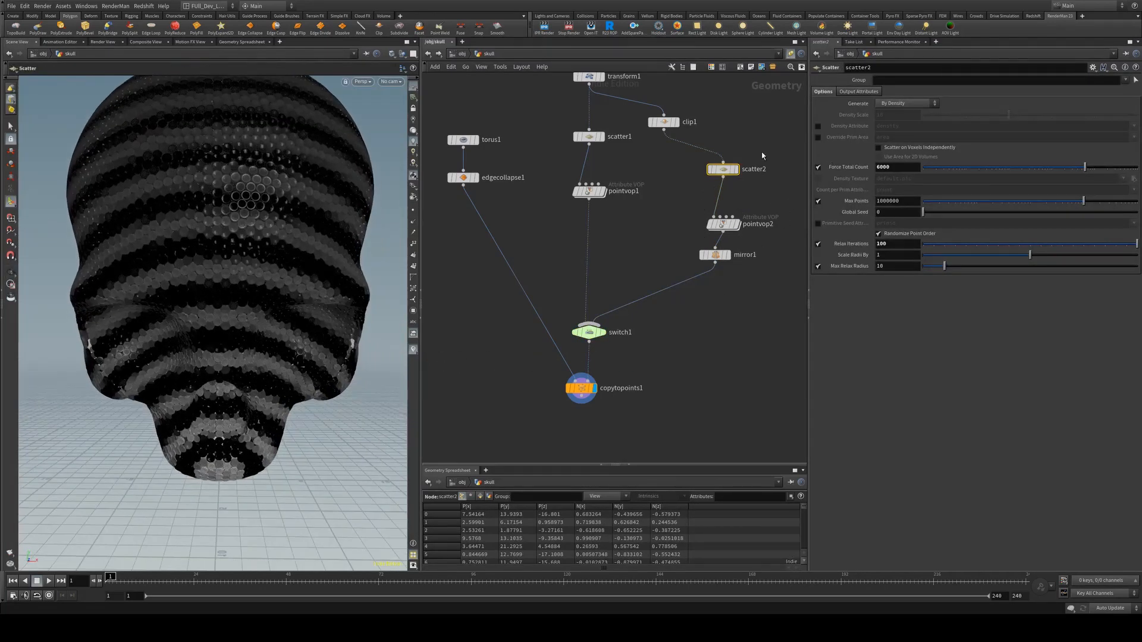
alt+drag(329, 212, 207, 247)
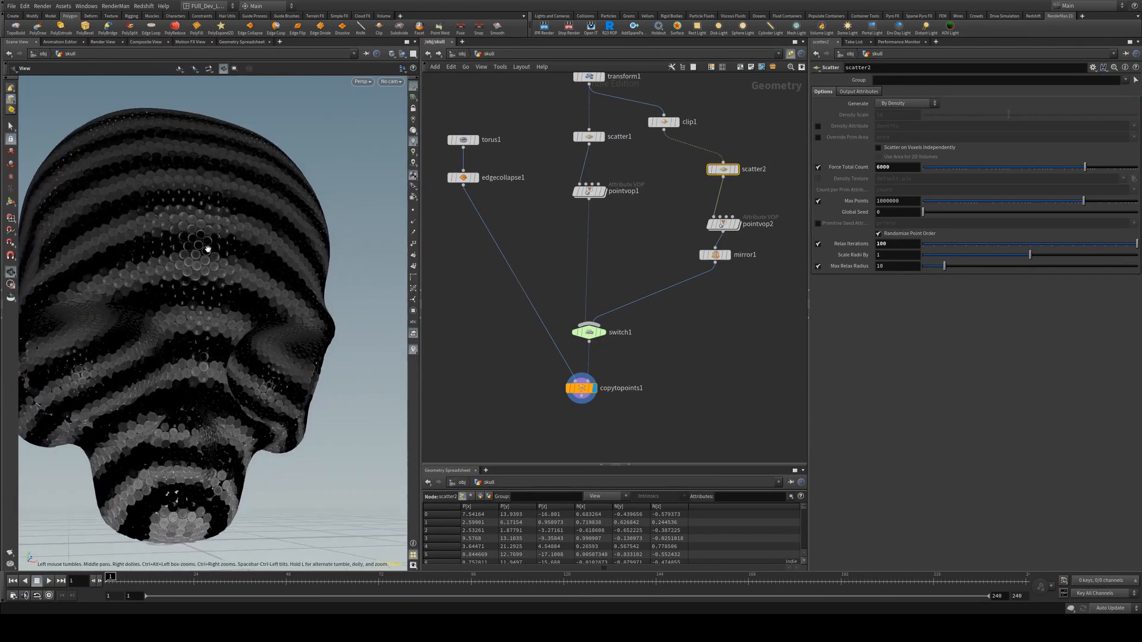
alt+right_drag(207, 247, 380, 314)
alt+drag(380, 313, 294, 325)
key(h)
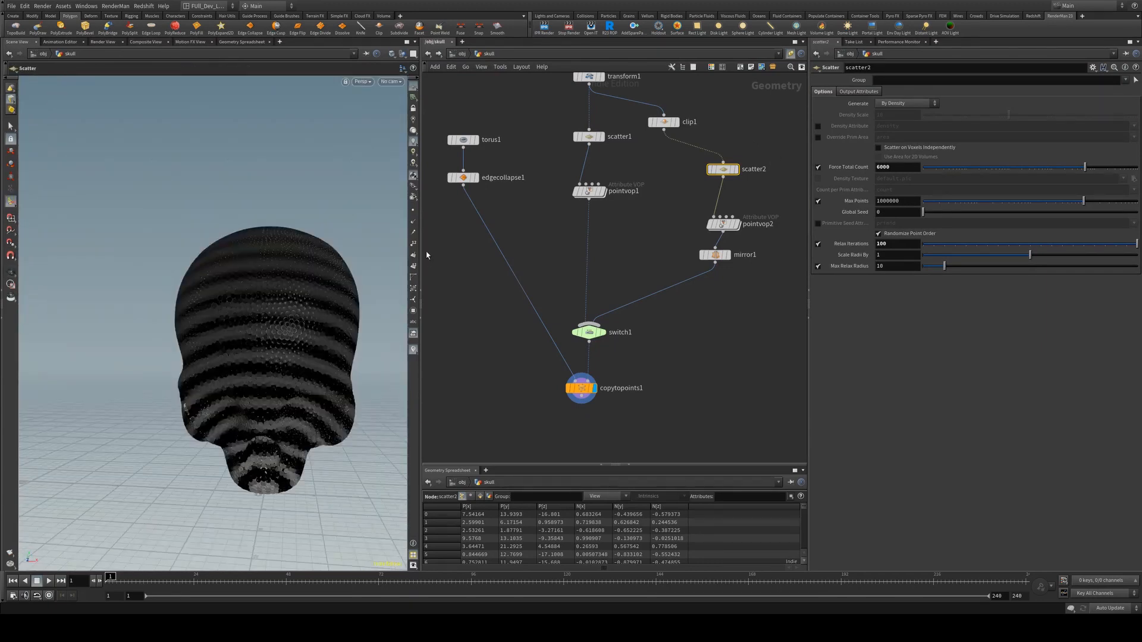
Go up to the object level and move the skull object node to make room below it
click(463, 54)
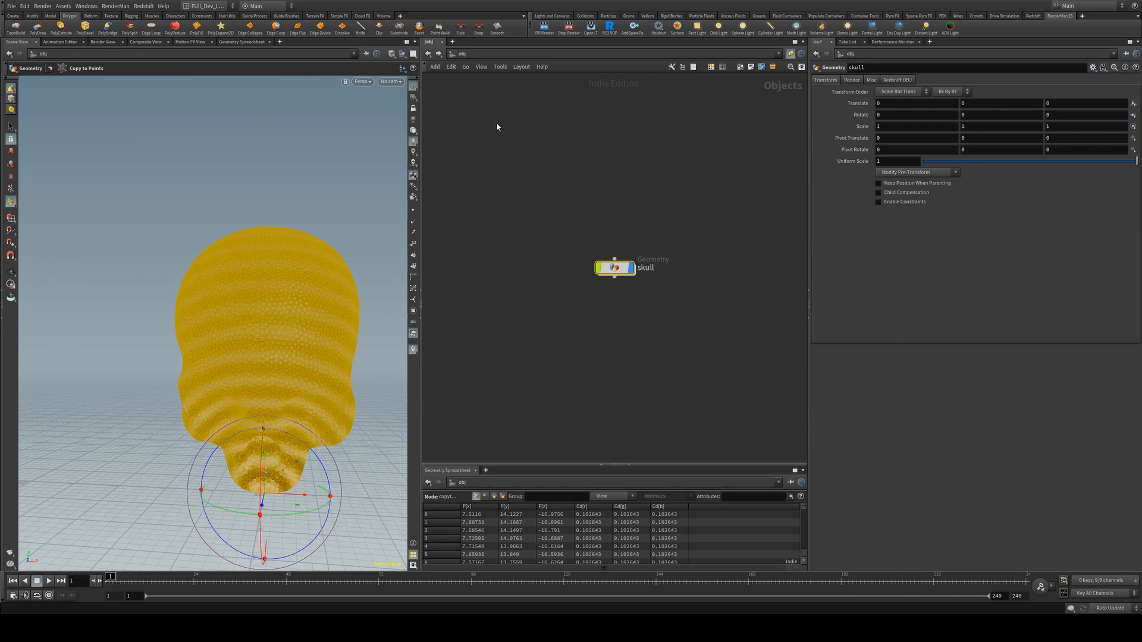
alt+drag(286, 194, 297, 223)
alt+middle_drag(313, 270, 302, 264)
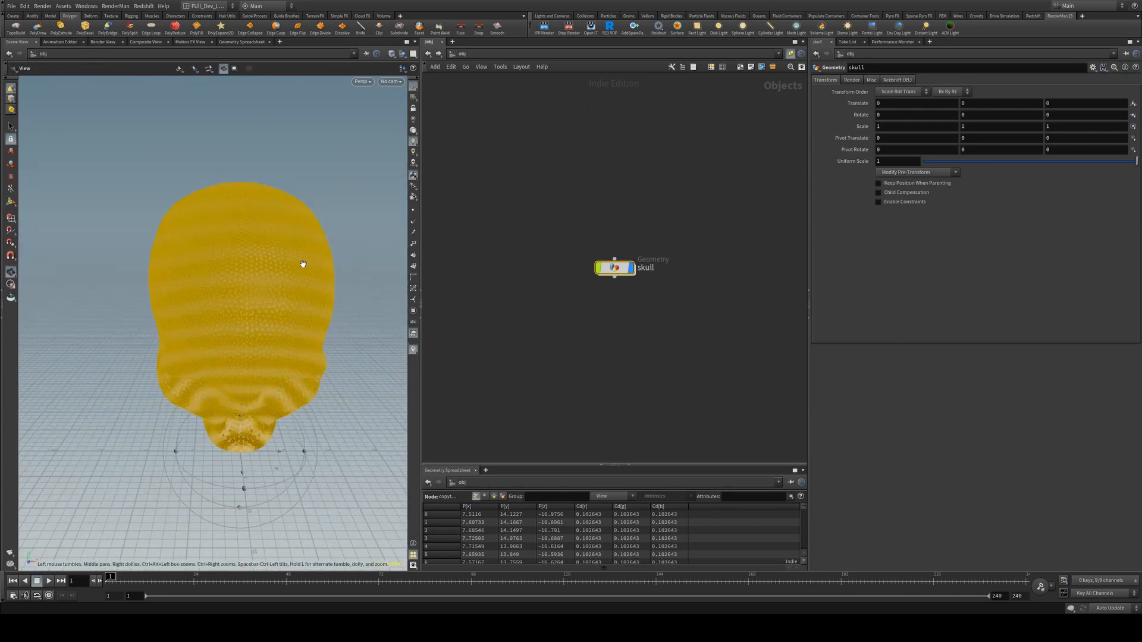
key(Return)
drag(613, 269, 553, 226)
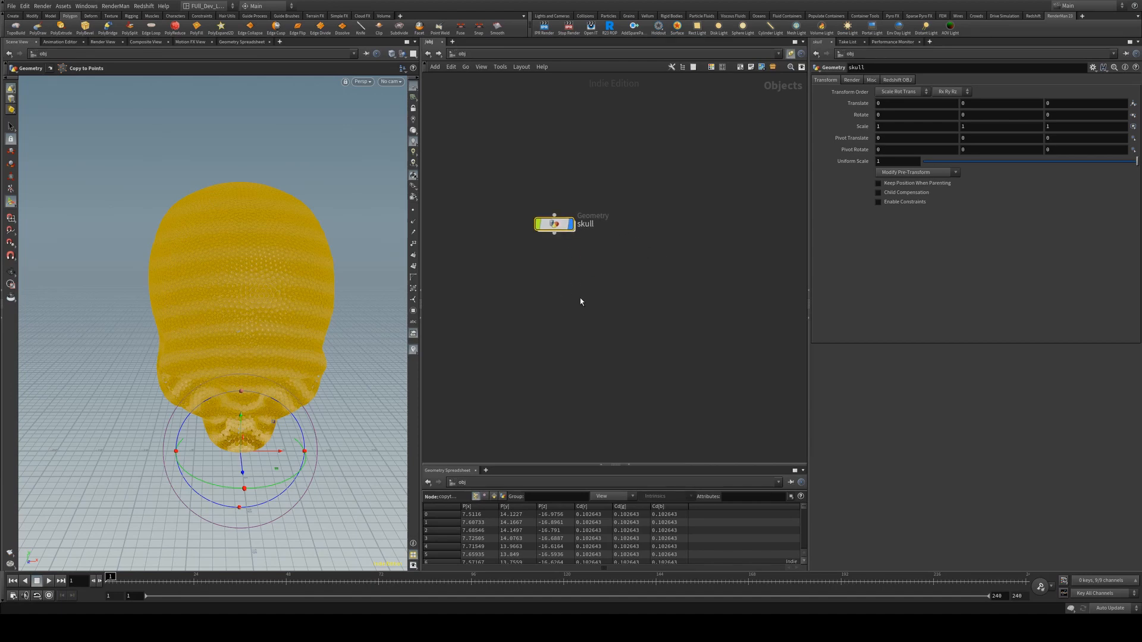
Add a Grid geometry object below the skull object
click(578, 296)
key(Tab)
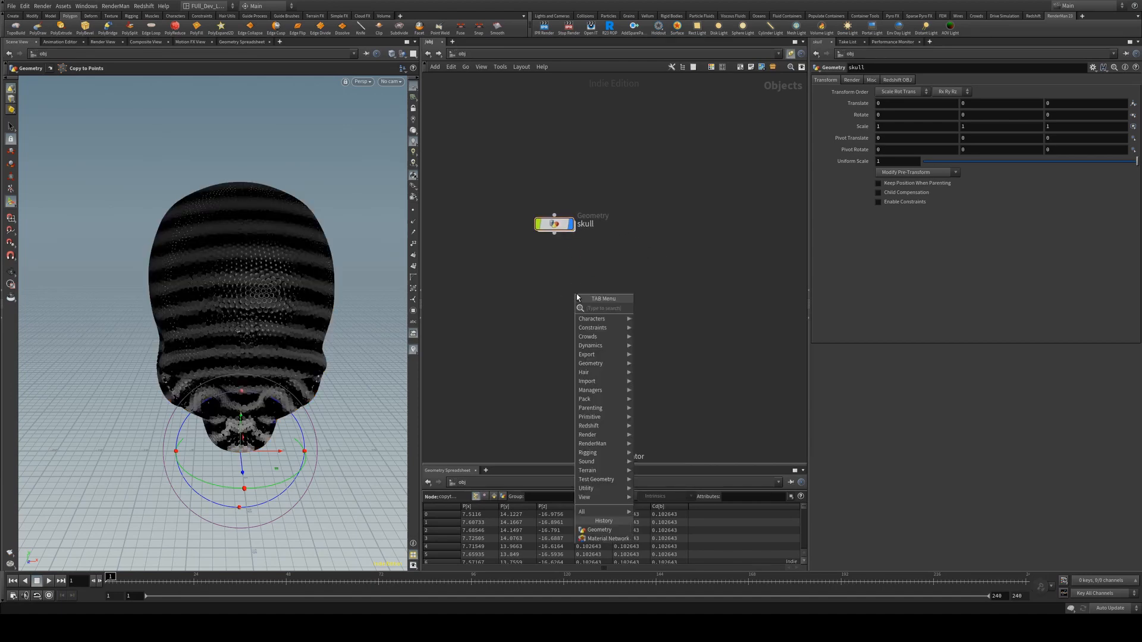
text(grid)
key(Return)
click(576, 294)
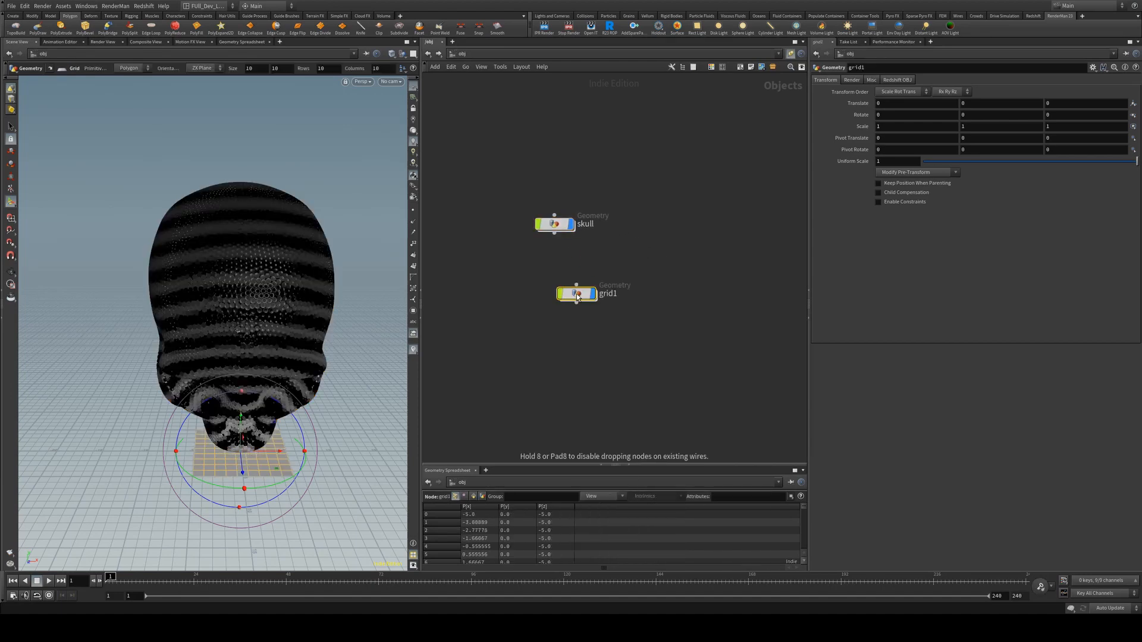
Enter the grid object's network, append a Transform node to the grid and display its result
double_click(576, 294)
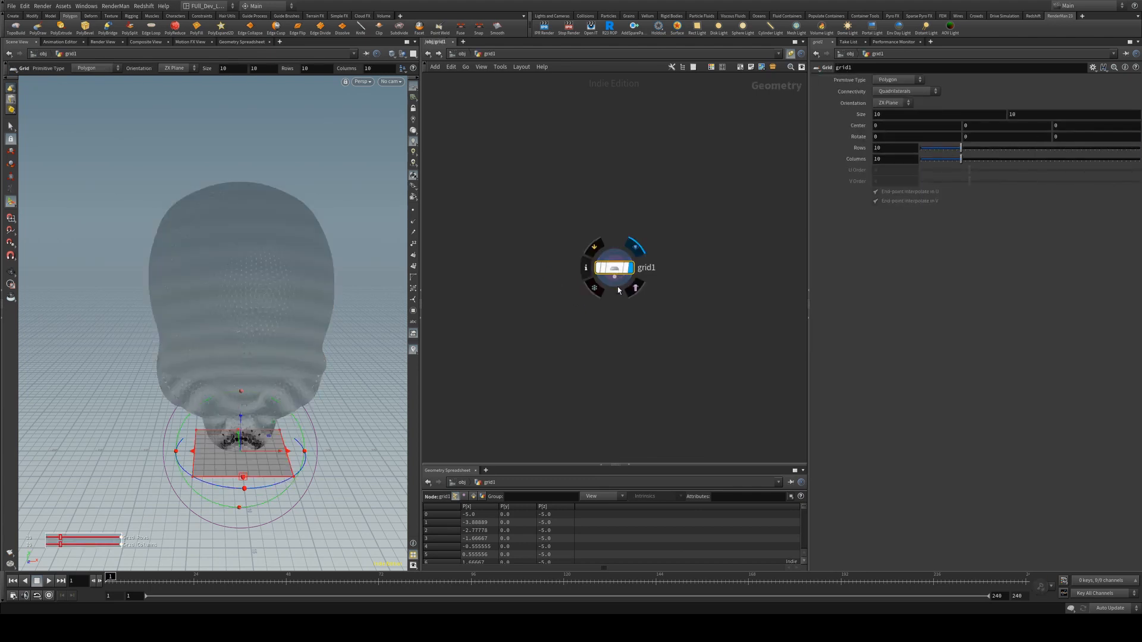
key(Tab)
text(transform)
key(Return)
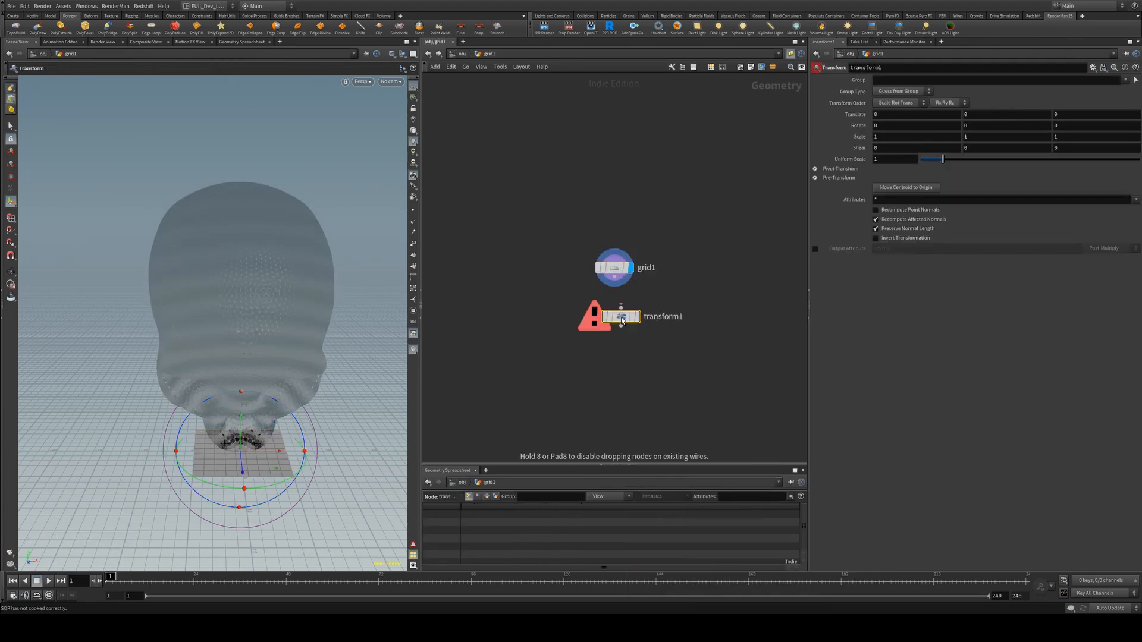
click(622, 321)
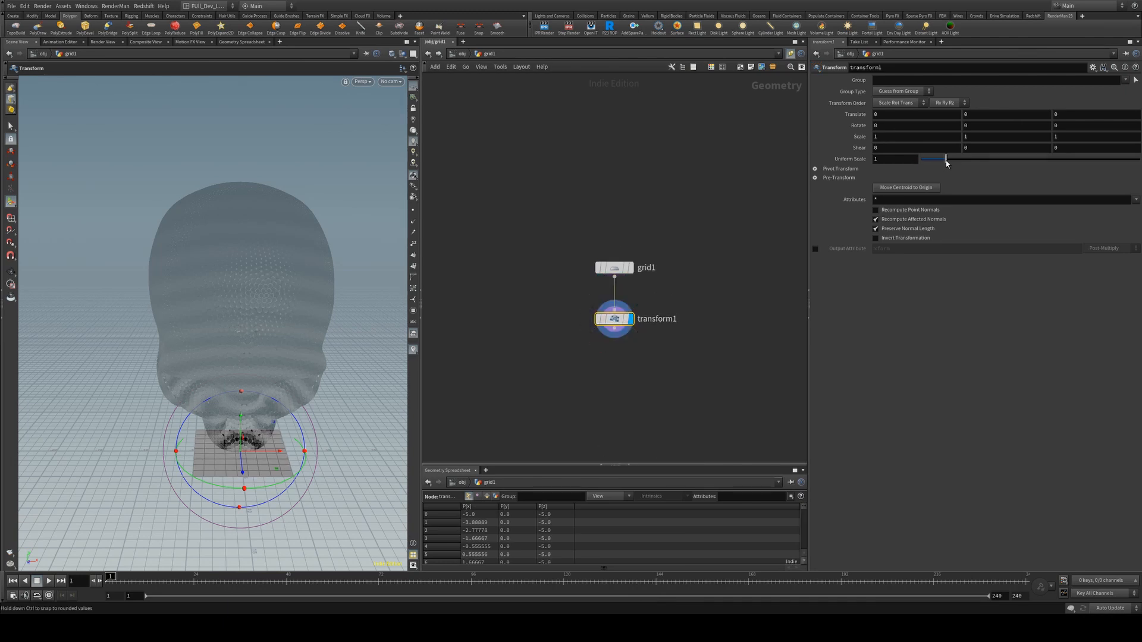
Set the grid Transform's uniform scale to 3.51 and check the enlarged plane under the skull
drag(942, 159, 998, 162)
key(Escape)
drag(337, 275, 212, 327)
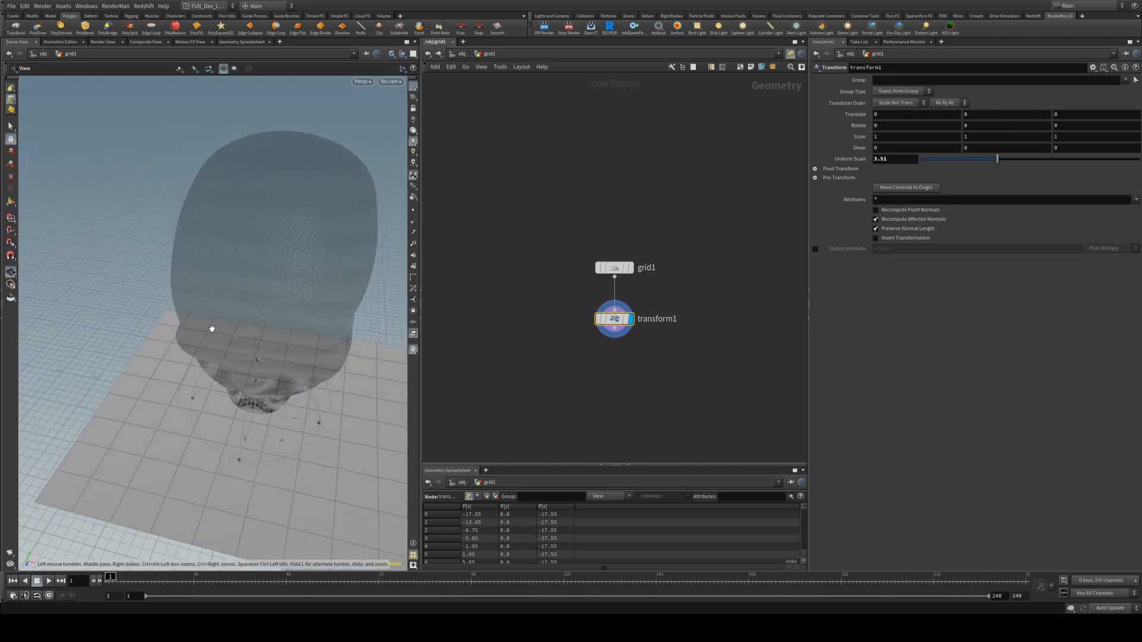
alt+drag(356, 196, 262, 273)
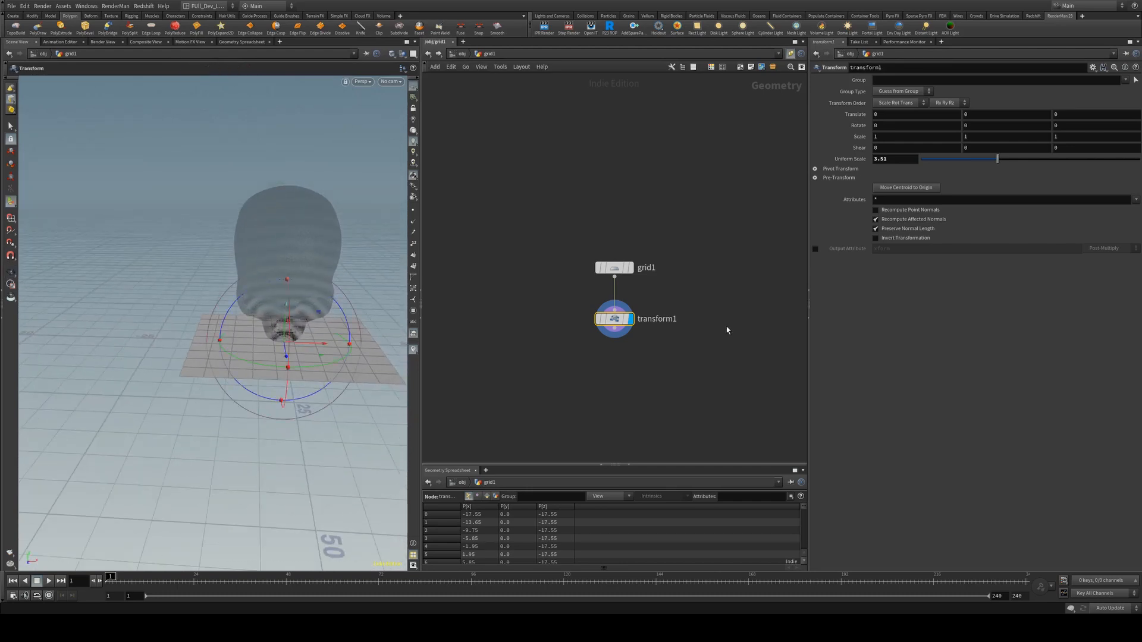
Append a Null node to the grid's Transform node
key(Tab)
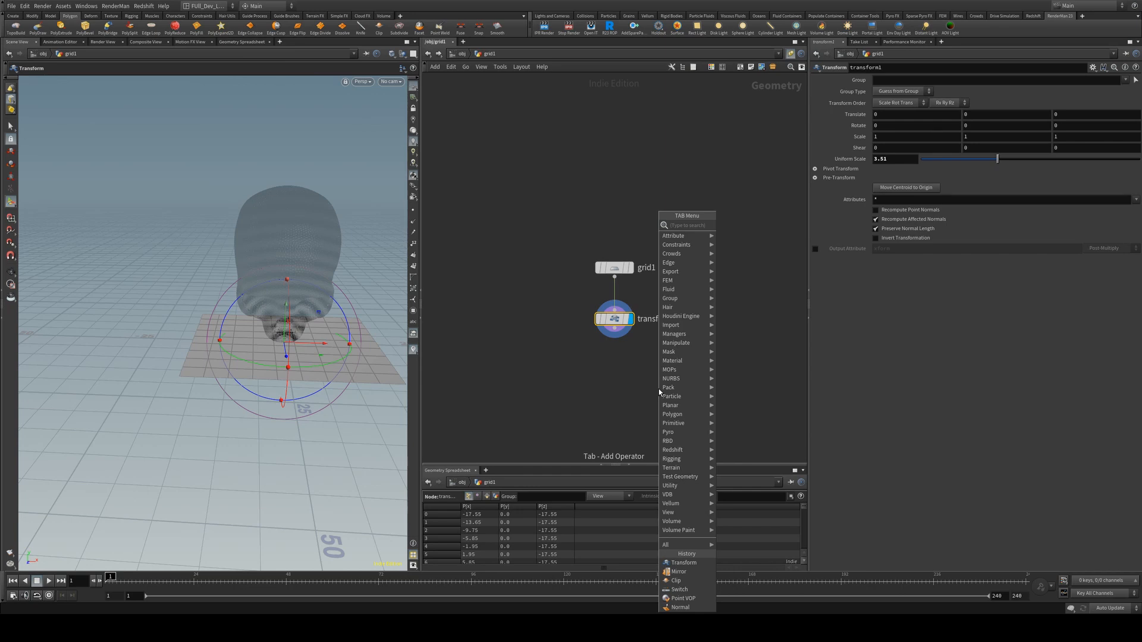
text(null)
key(Return)
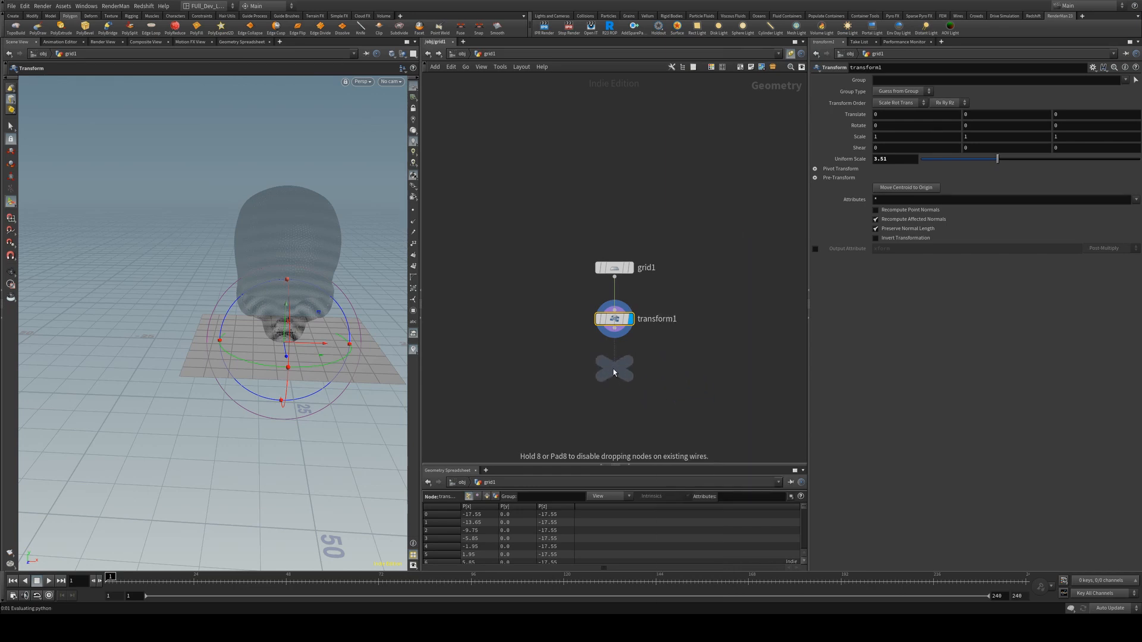
click(614, 372)
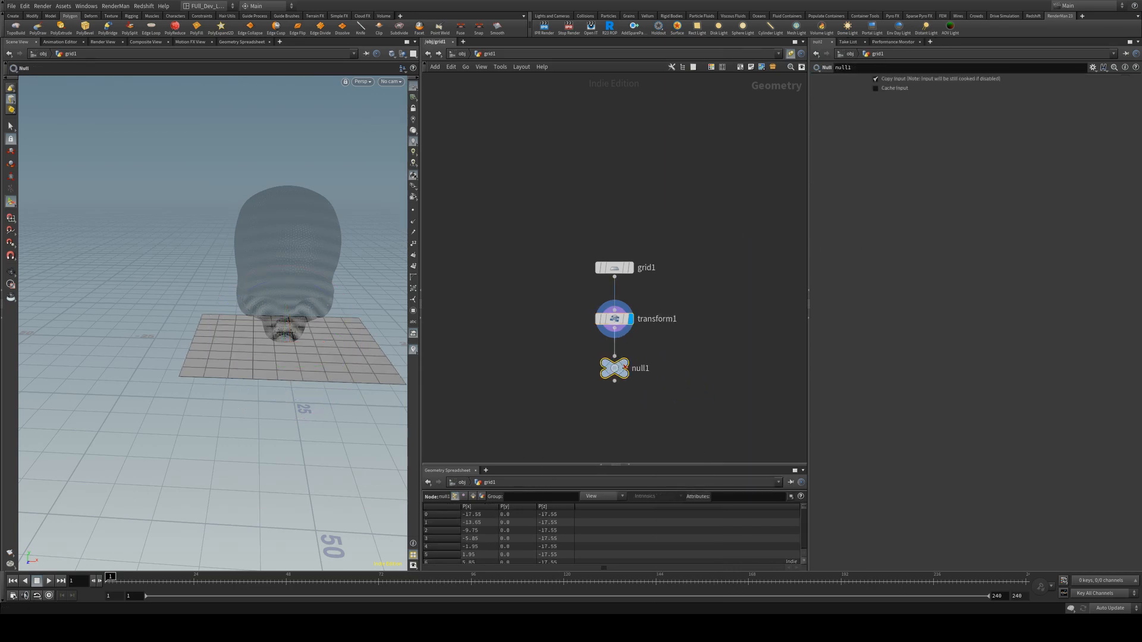
Rename the grid's Null node as grid_OUT and return to the object network
double_click(640, 369)
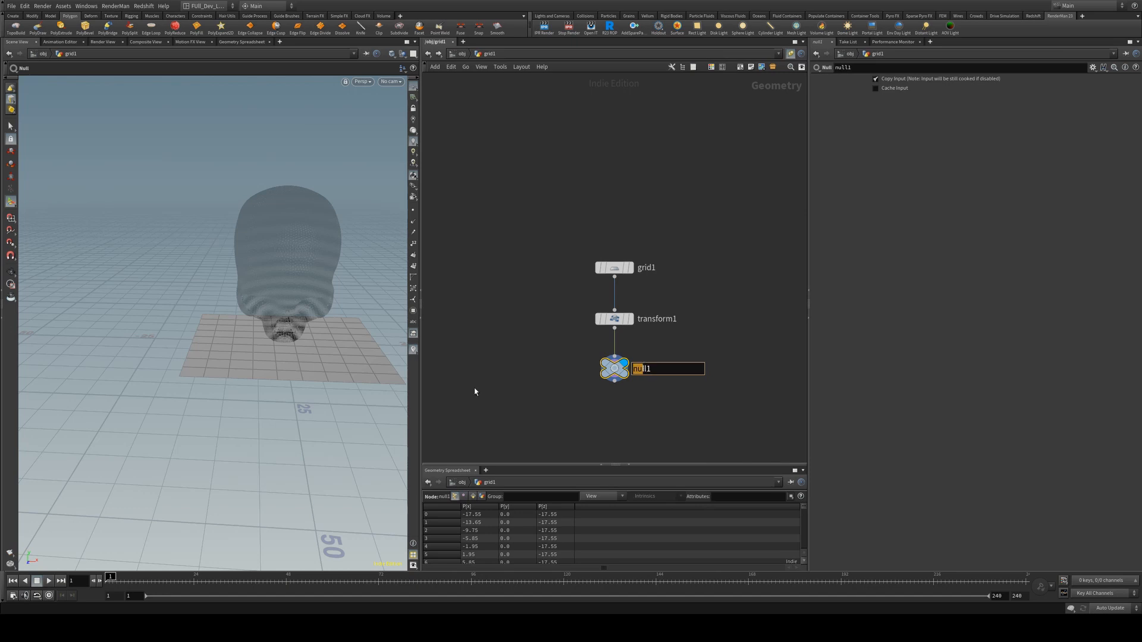
mouse_move(630, 369)
text(grid_OUT)
key(Return)
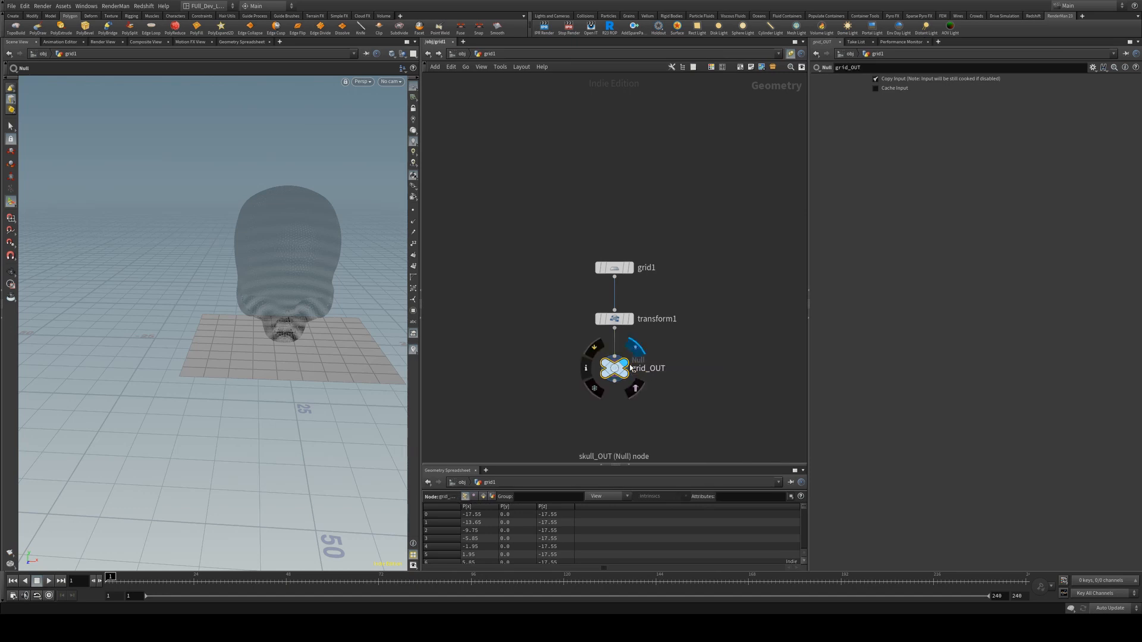
click(457, 53)
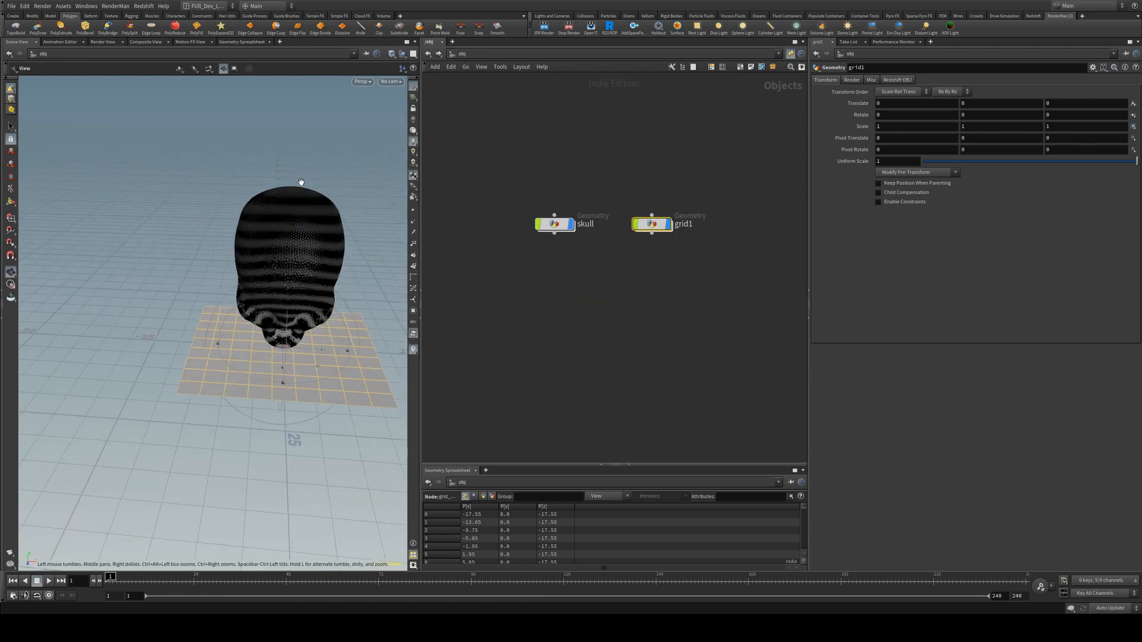
Create the Redshift render output and IPR nodes for the scene
alt+middle_drag(301, 183, 275, 189)
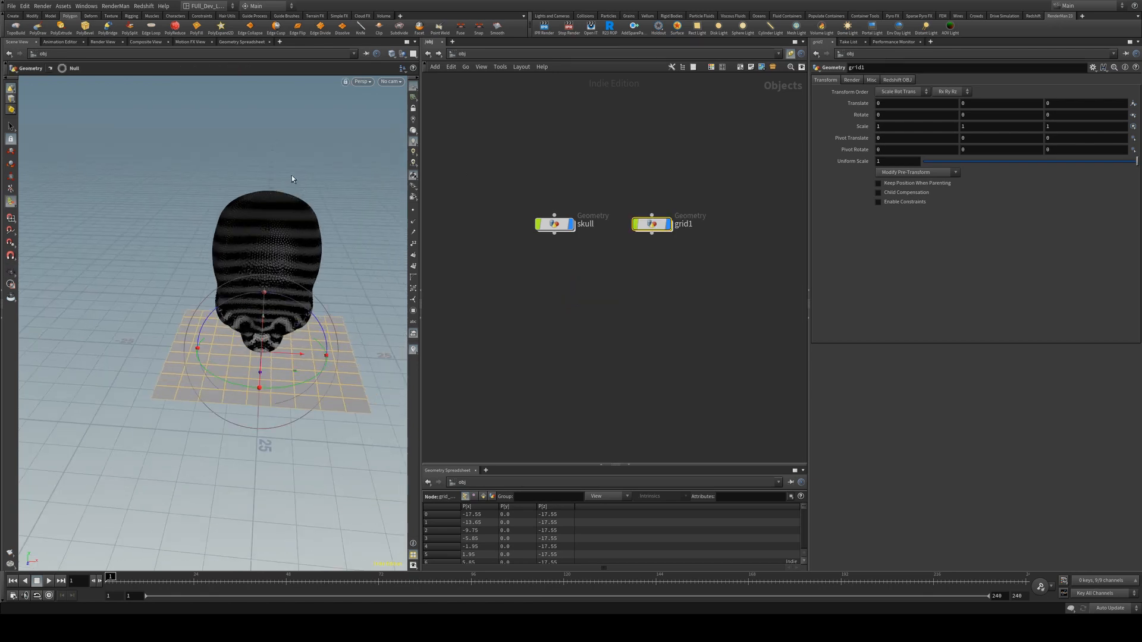
alt+drag(291, 175, 296, 173)
alt+middle_drag(295, 173, 273, 181)
alt+drag(273, 181, 273, 174)
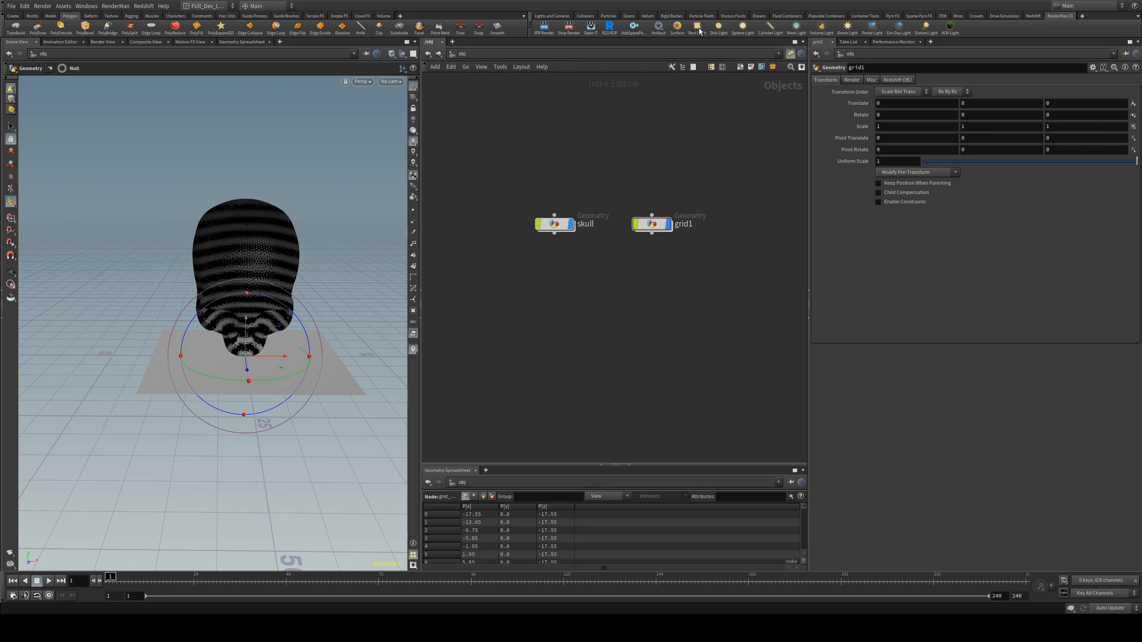
click(1032, 16)
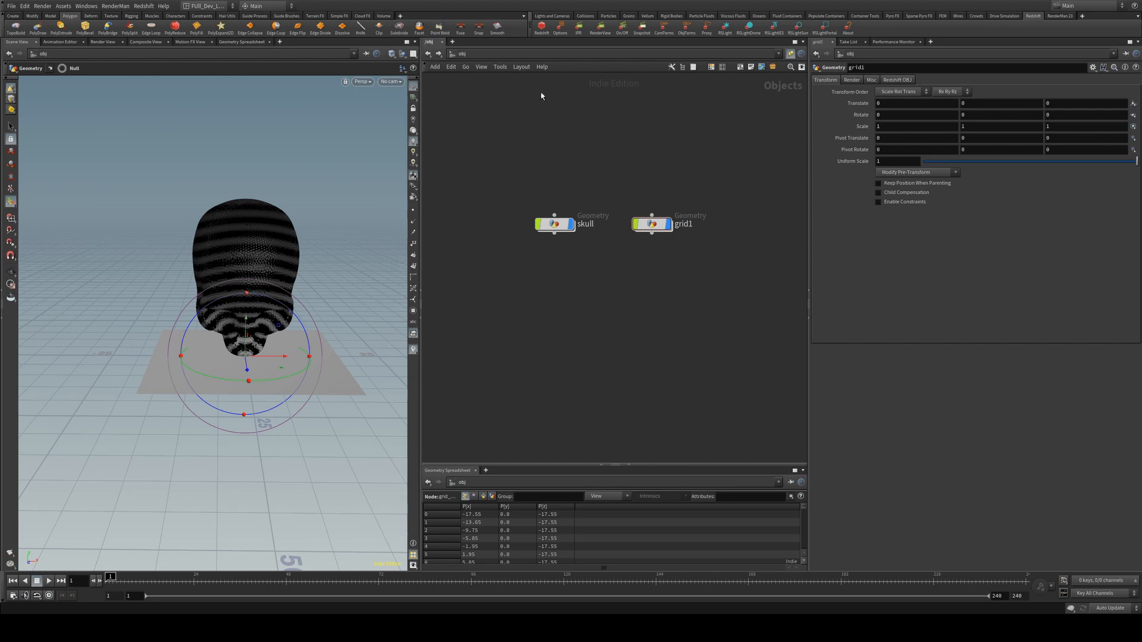
click(541, 28)
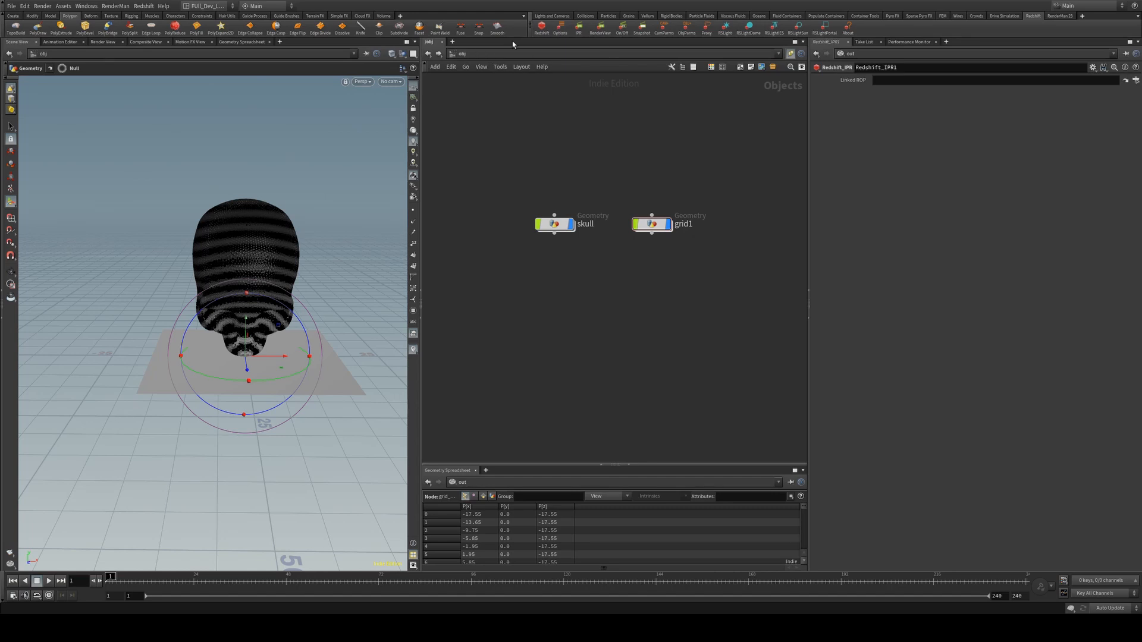
Link the Redshift ROP to the IPR node in the output network and return to the object network
click(460, 56)
click(480, 100)
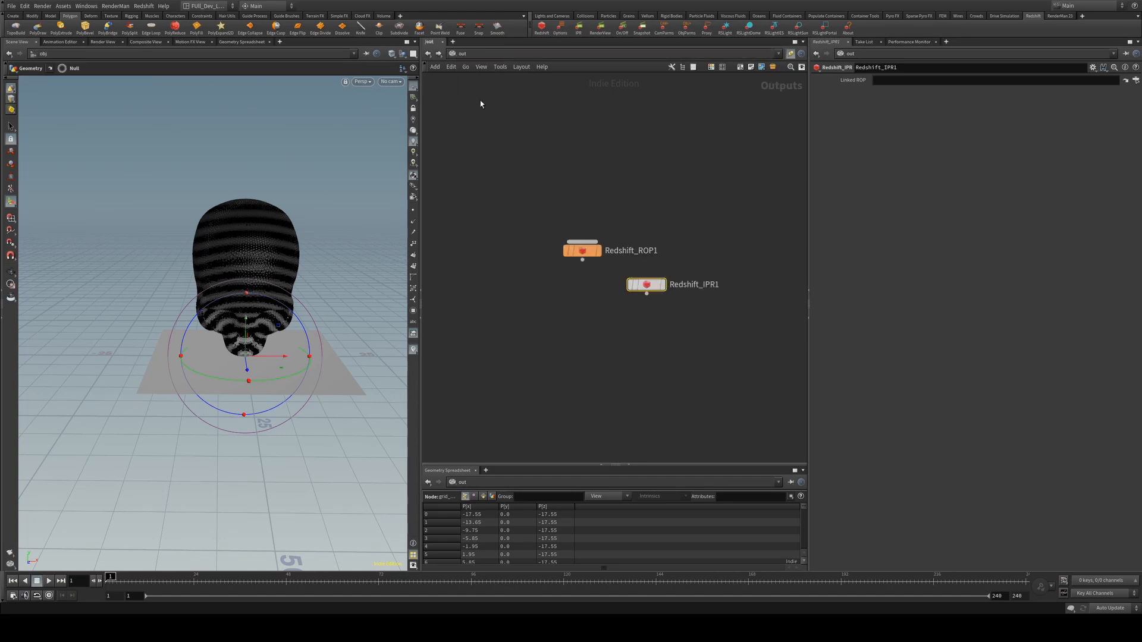
click(576, 251)
click(647, 284)
drag(582, 254, 918, 86)
click(583, 250)
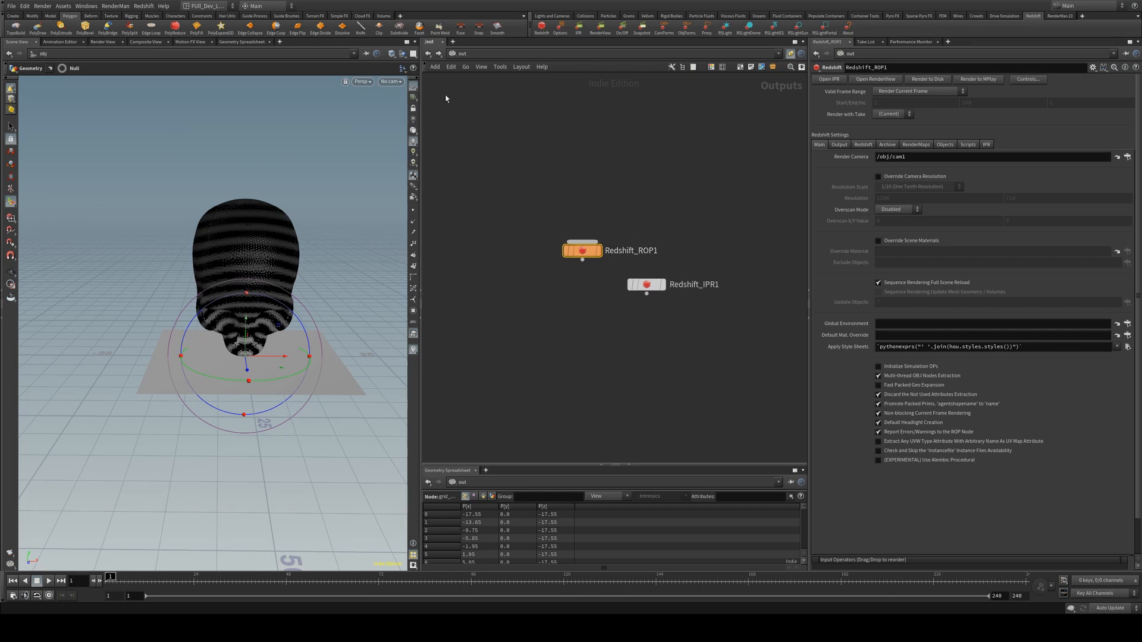
click(458, 54)
click(461, 96)
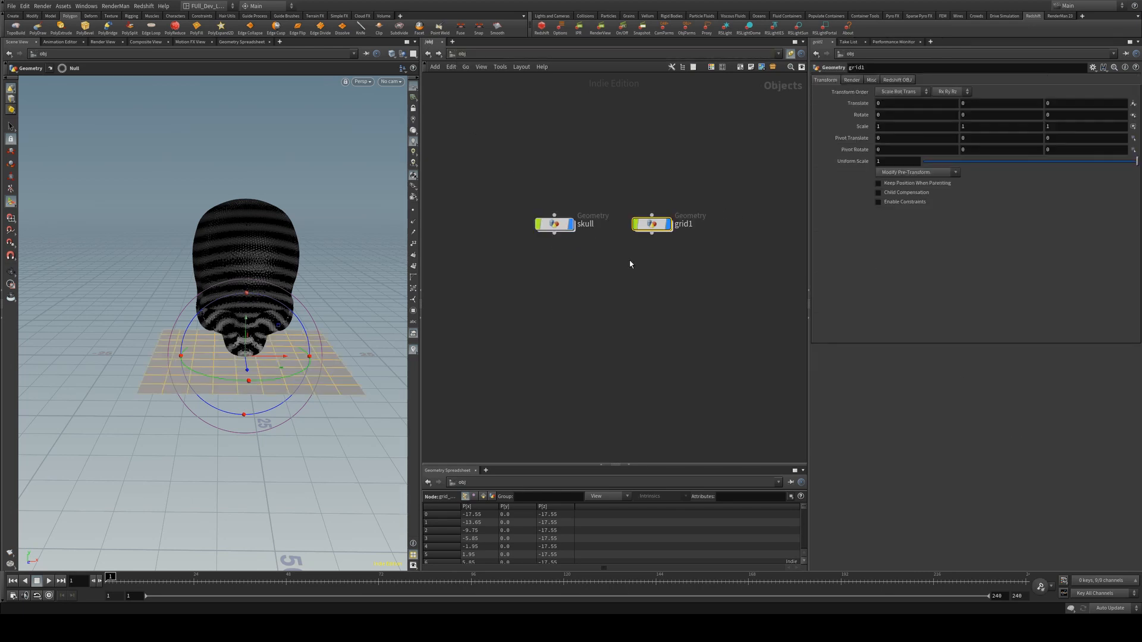
Add a Redshift light to the scene at its default position
key(Tab)
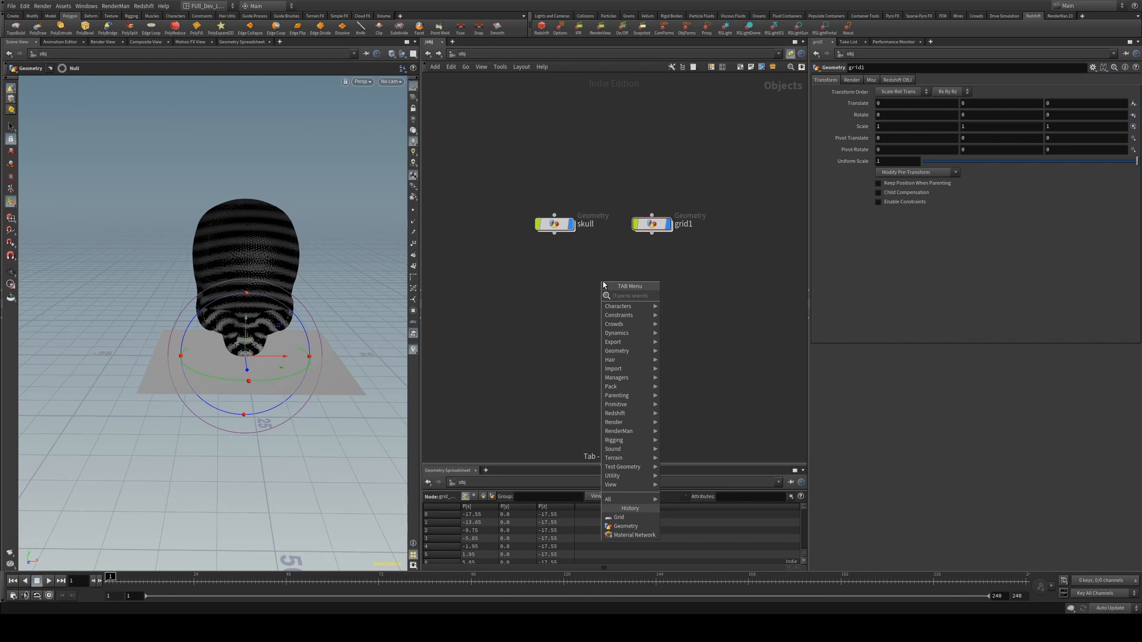
click(683, 260)
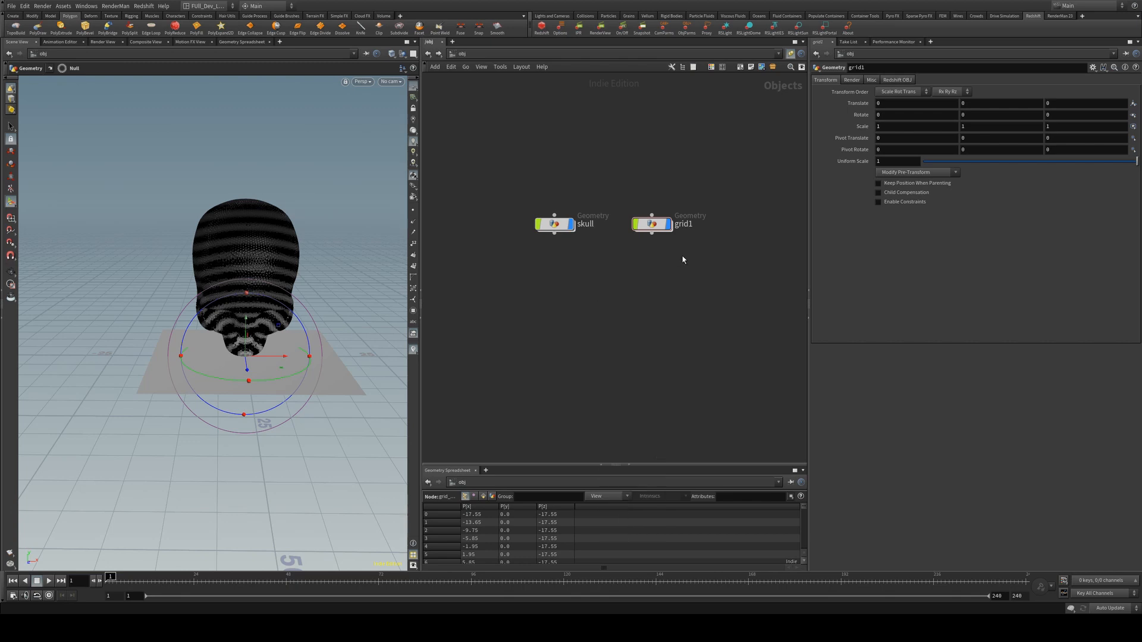
click(725, 28)
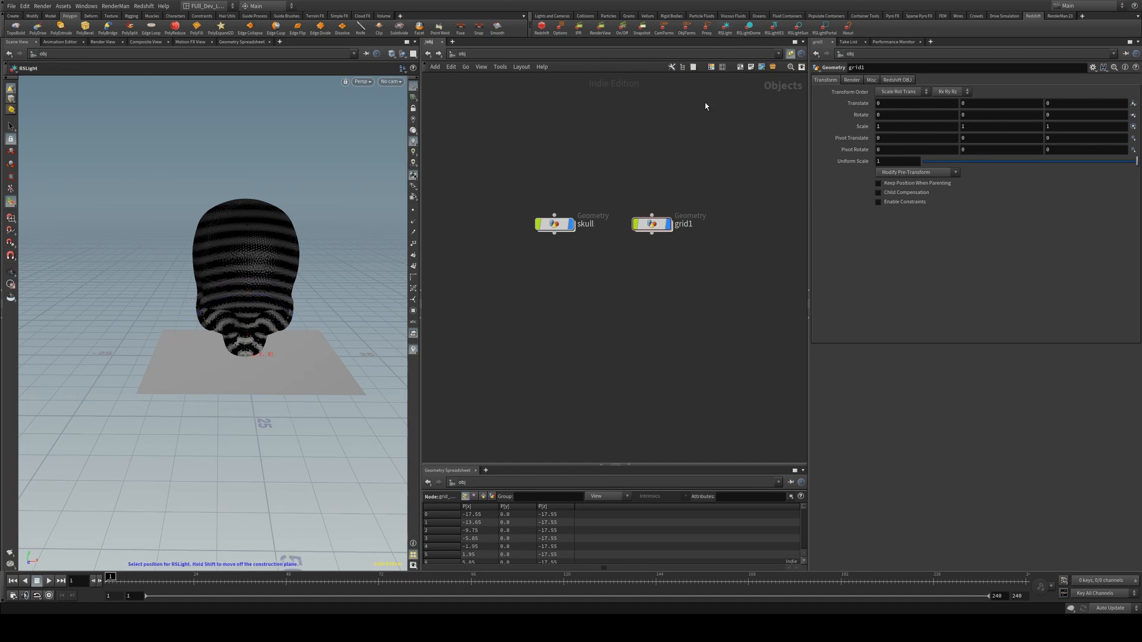
key(Return)
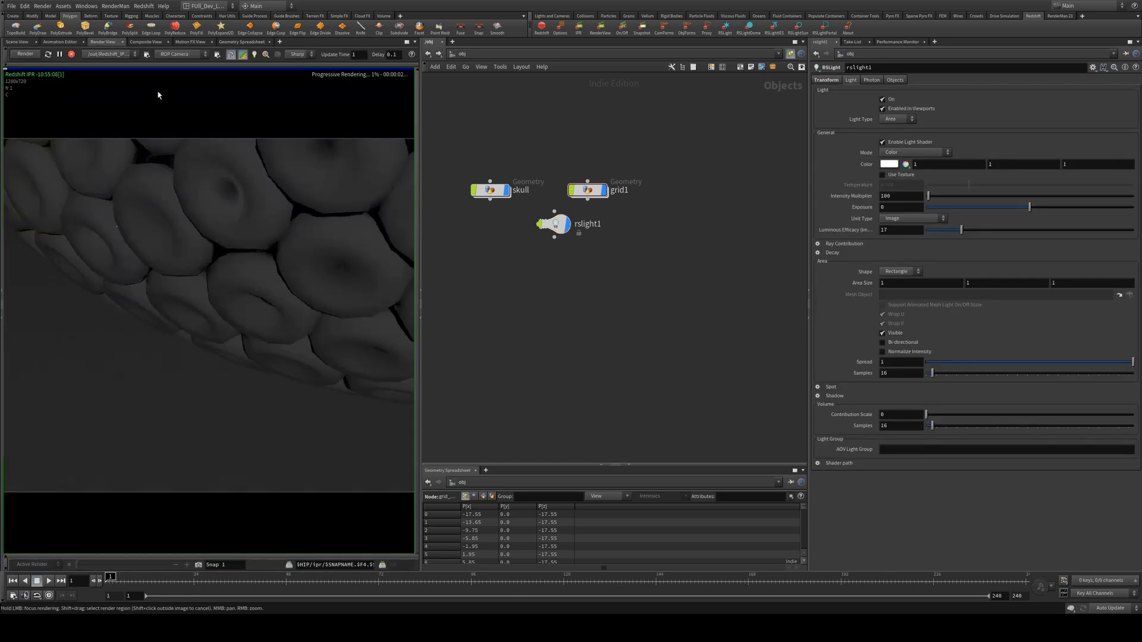
Stop the running IPR render and add a camera to the scene
click(72, 54)
click(16, 43)
click(552, 16)
click(541, 28)
key(Return)
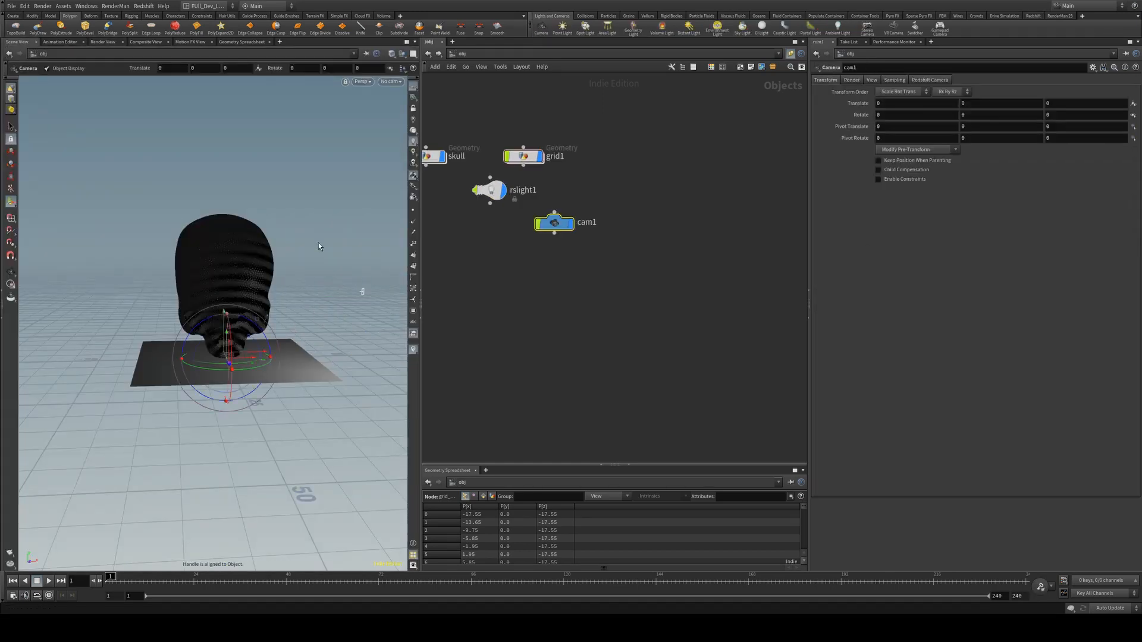
Position the camera in front of the skull at 0, 15, 65 with an X rotation of about -0.87 degrees
alt+drag(319, 242, 250, 256)
drag(220, 364, 102, 373)
alt+drag(321, 262, 348, 293)
drag(173, 276, 143, 273)
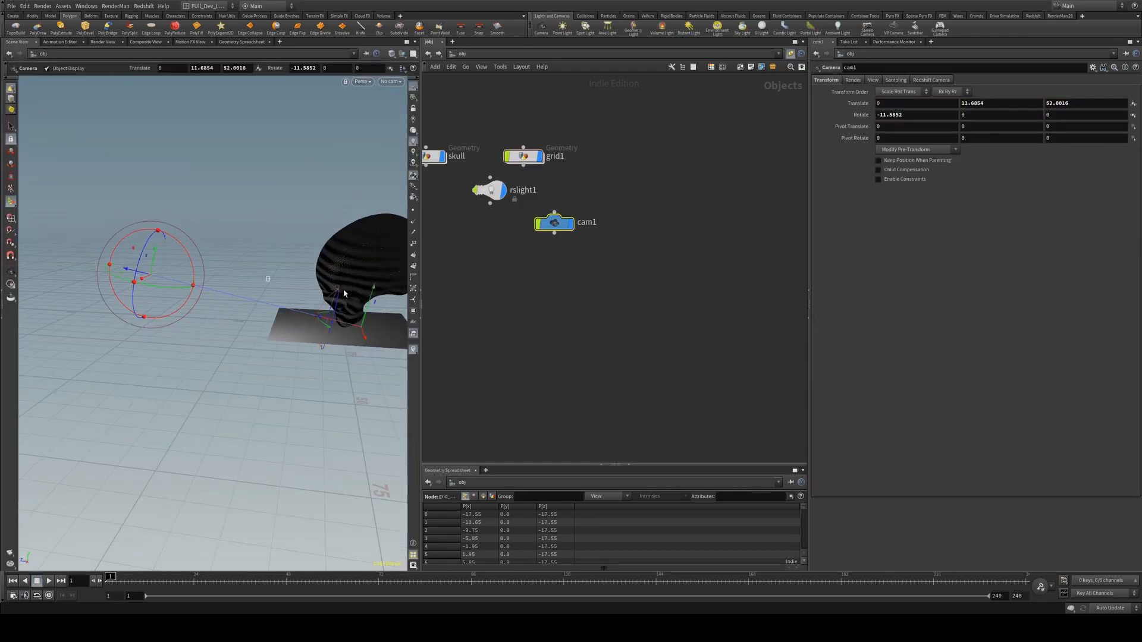
drag(133, 229, 123, 234)
Start the Redshift IPR render and set its camera to /obj/cam1
click(103, 42)
click(26, 54)
click(176, 54)
click(176, 79)
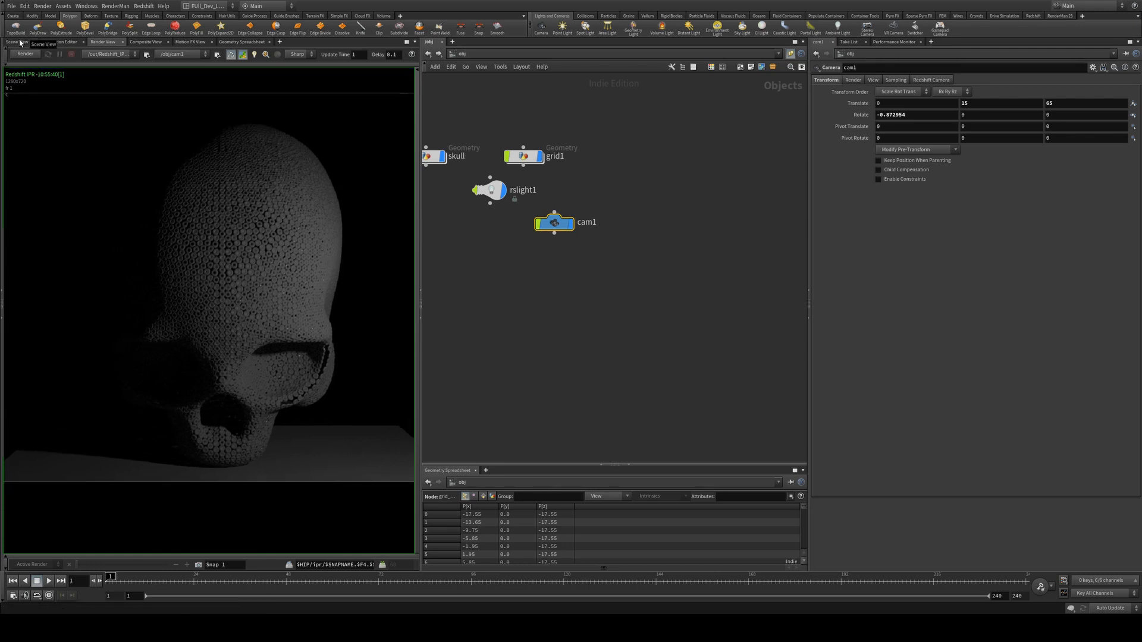
Check the camera's placement in the scene and set the Redshift light's exposure to 2
click(16, 41)
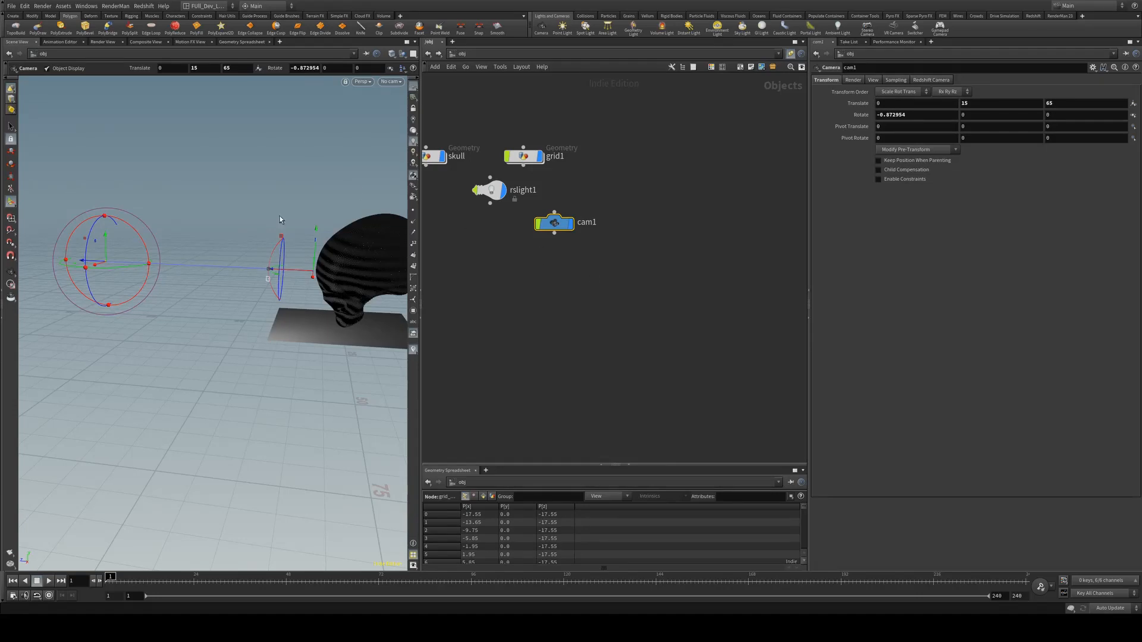
key(Escape)
drag(241, 197, 337, 206)
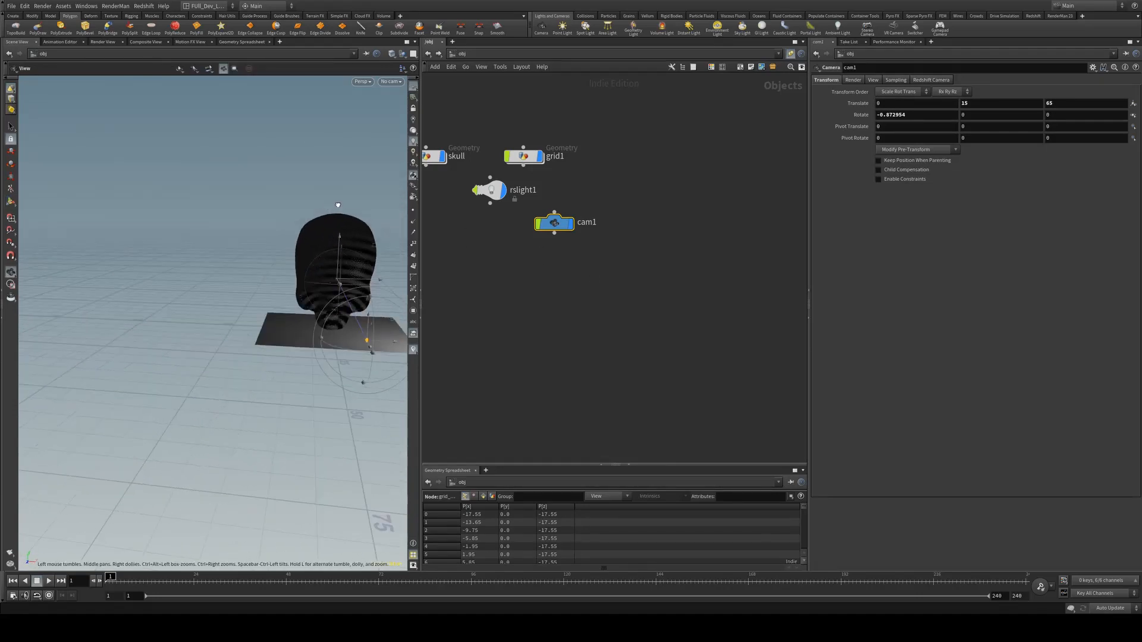
middle_drag(532, 256, 517, 271)
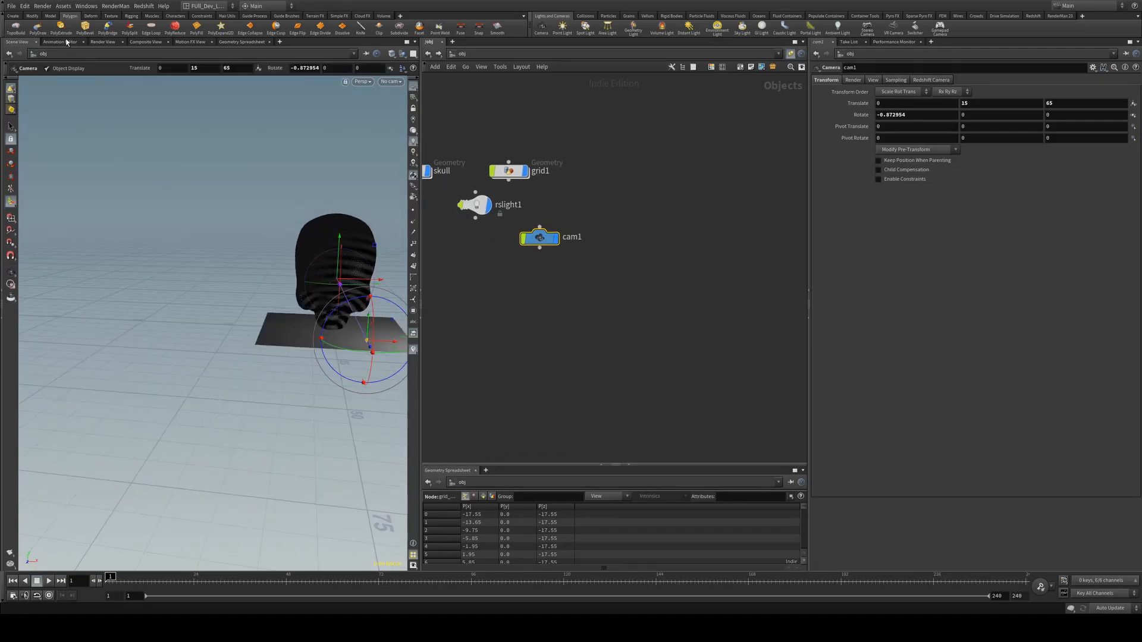
click(103, 42)
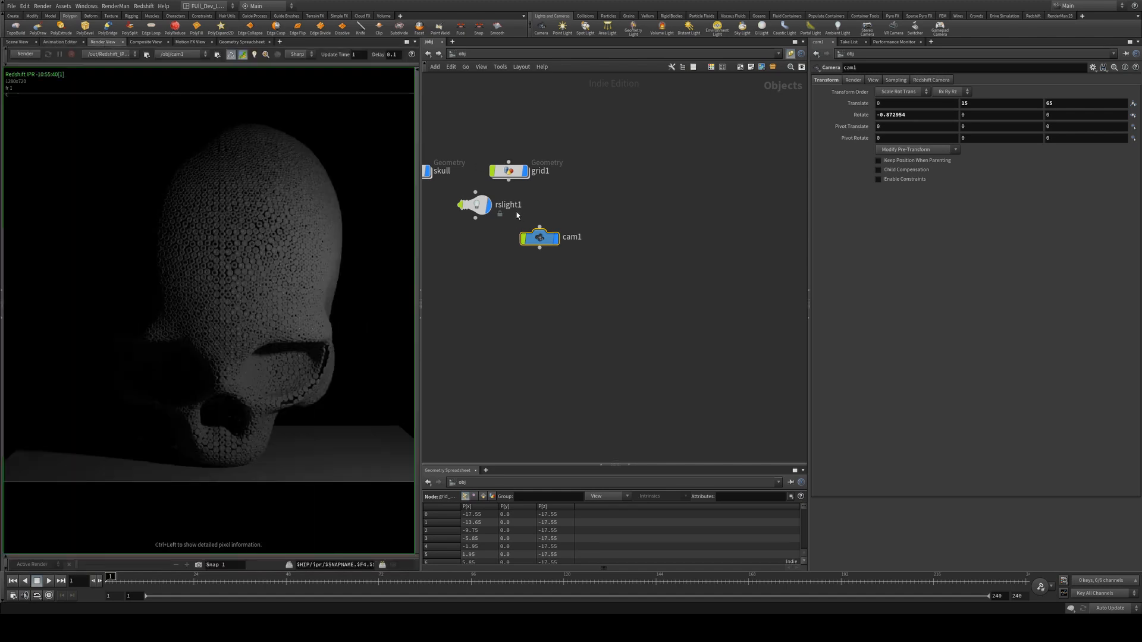
click(475, 205)
drag(904, 208, 833, 210)
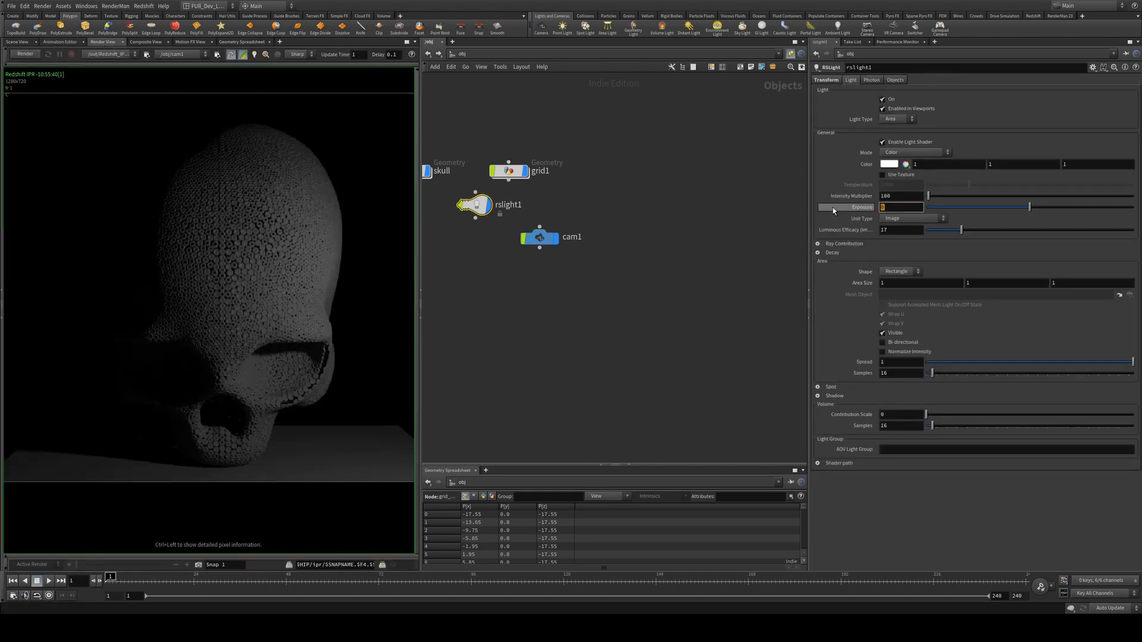
text(2)
key(Return)
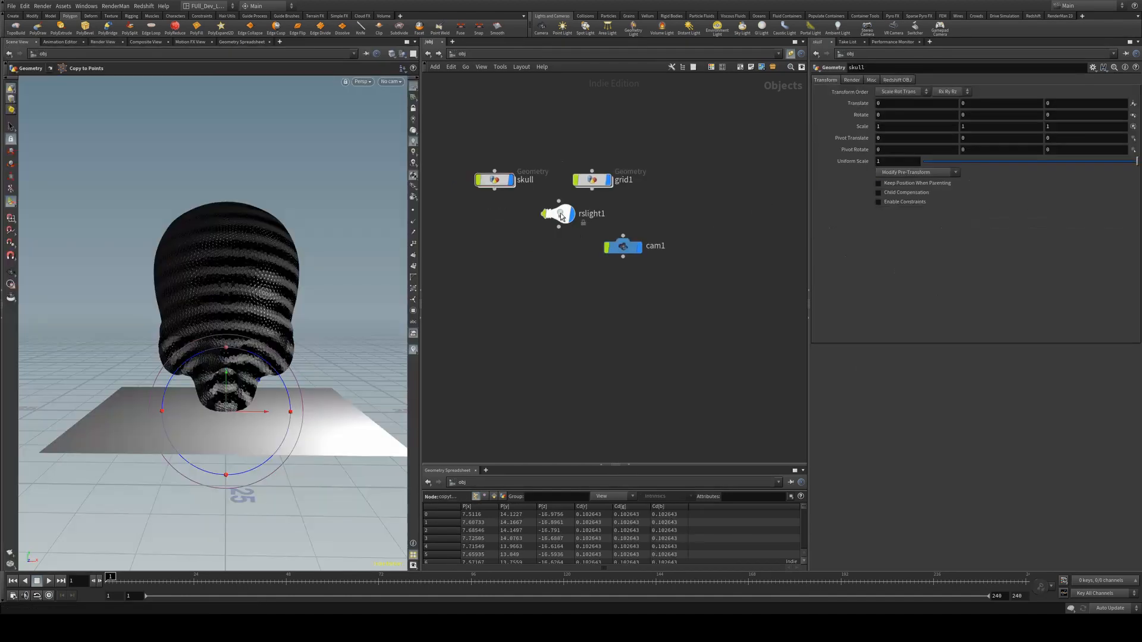
Move the light node away from the skull object and add a Material Network below the skull object
drag(558, 216, 690, 213)
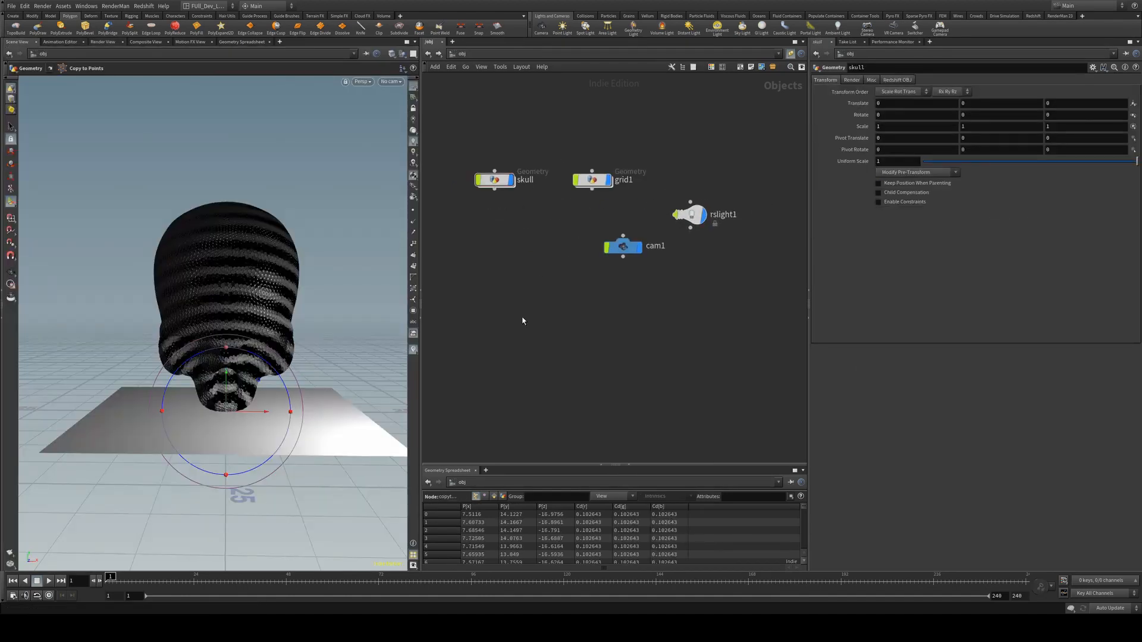
key(Tab)
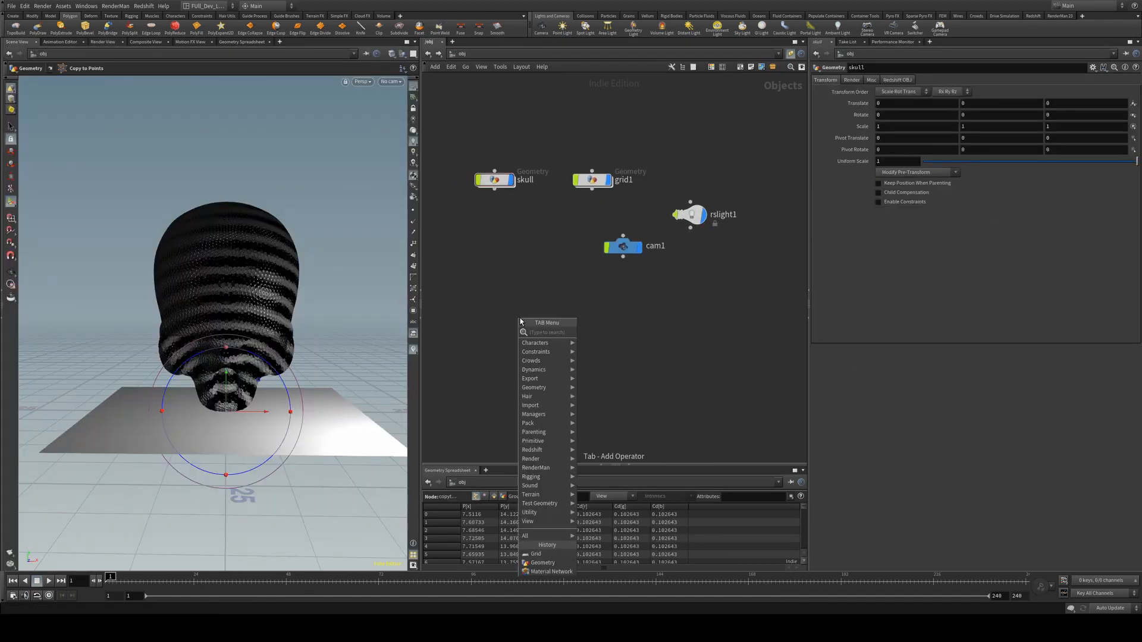
text(mat)
key(Return)
click(519, 321)
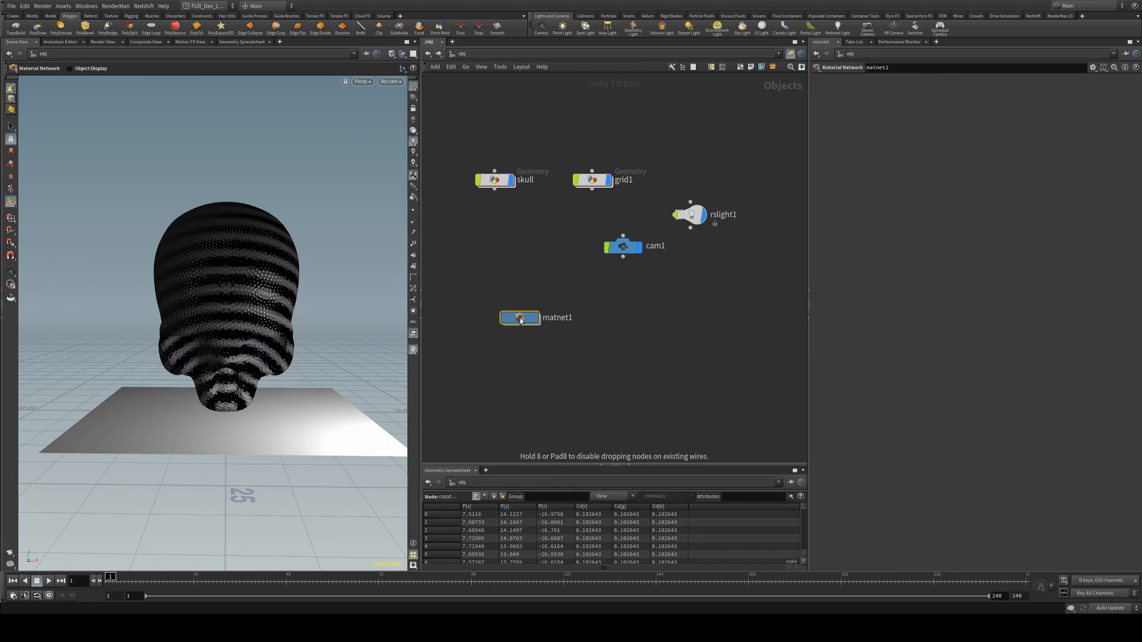
Enter the material network and add an RS Material Builder
double_click(520, 319)
key(Tab)
text(rsmat)
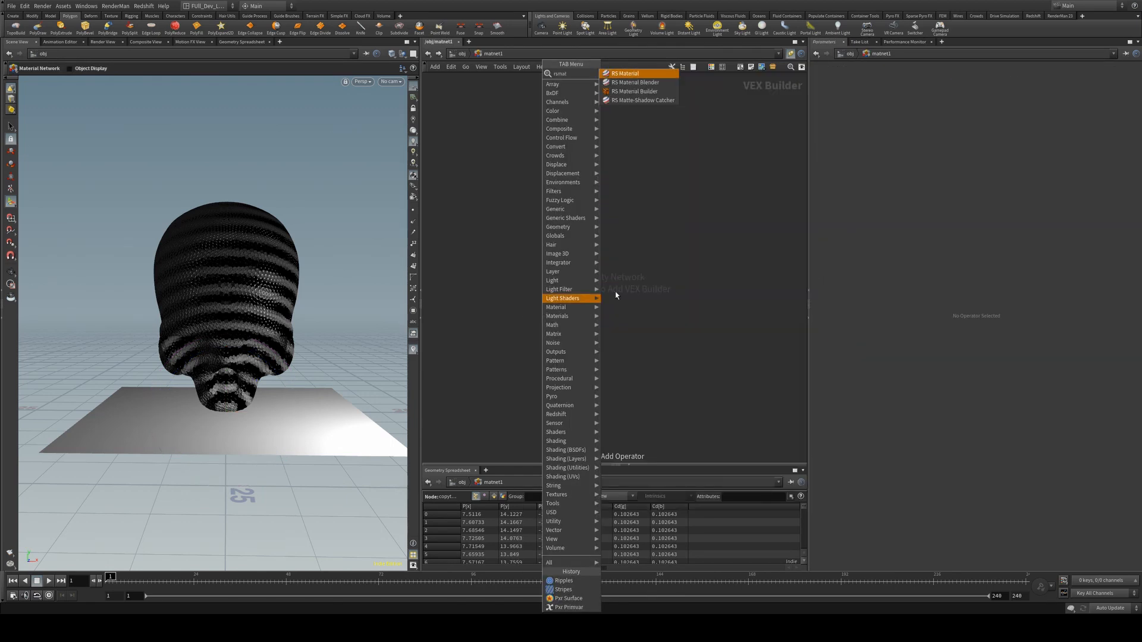
click(631, 92)
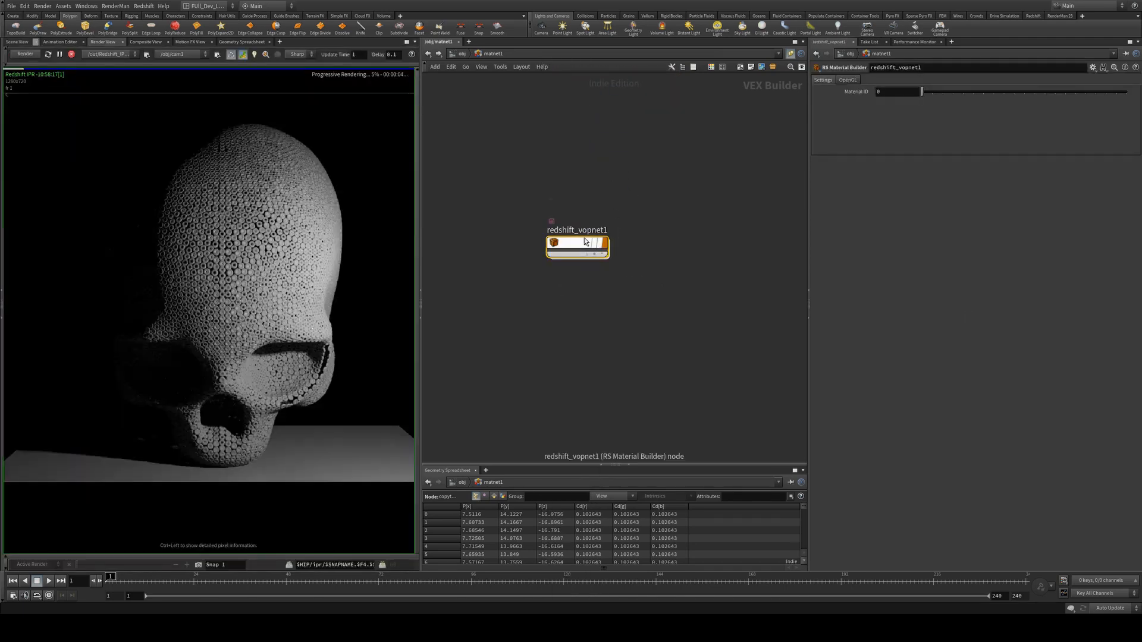
Assign the new Redshift material builder to the skull in the viewport
drag(586, 242, 243, 225)
click(290, 247)
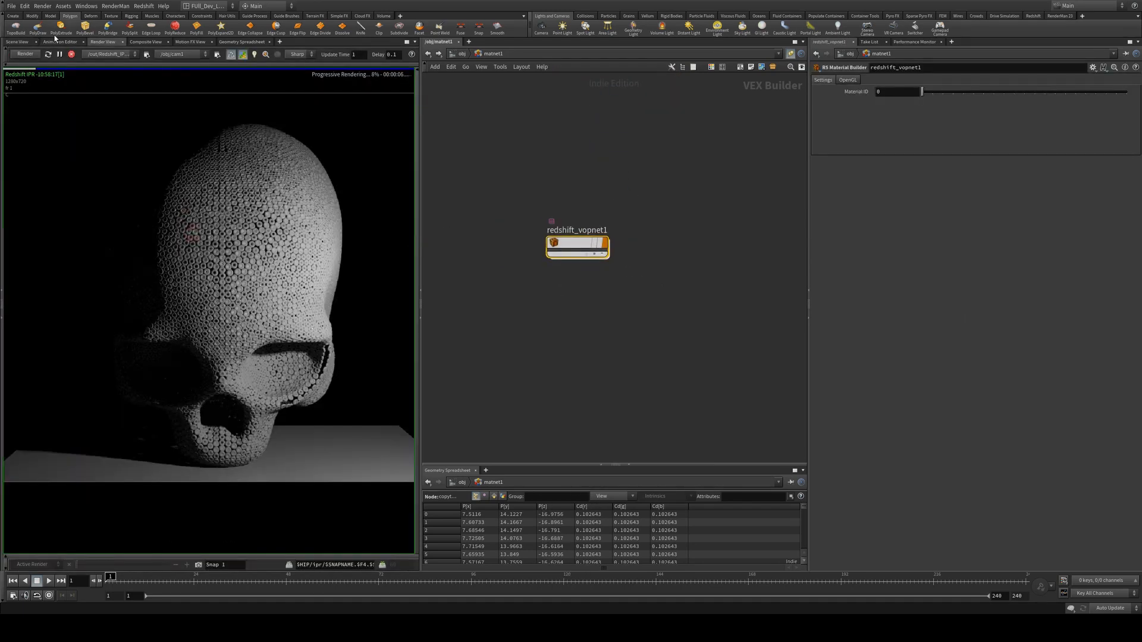
click(16, 42)
drag(571, 245, 225, 250)
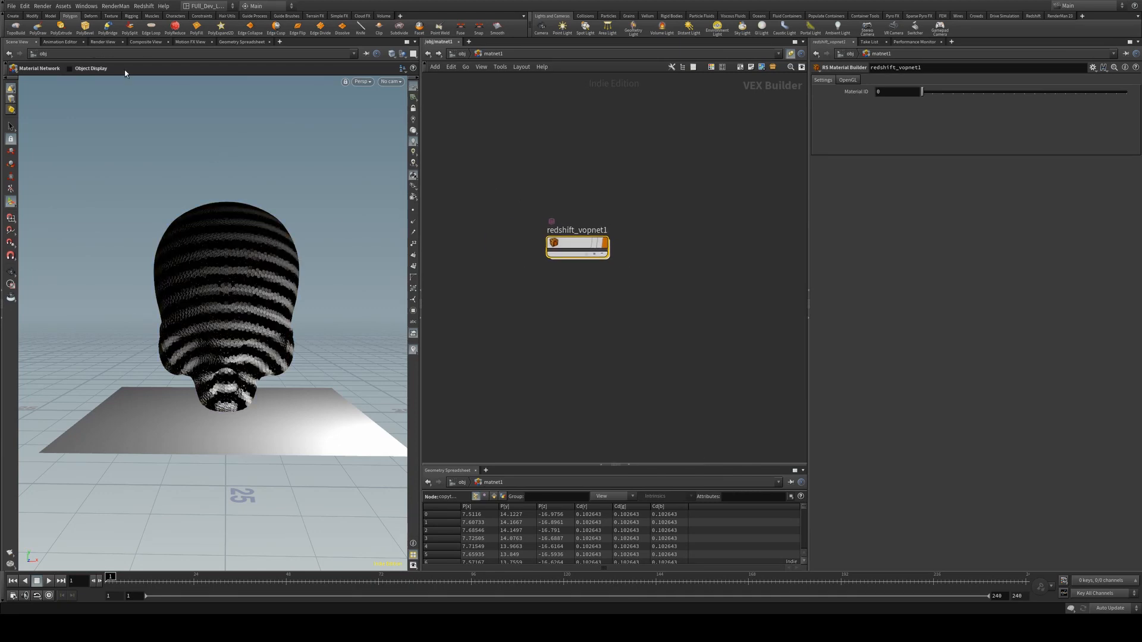
Enter the material builder's network and restart the Redshift IPR render
double_click(568, 247)
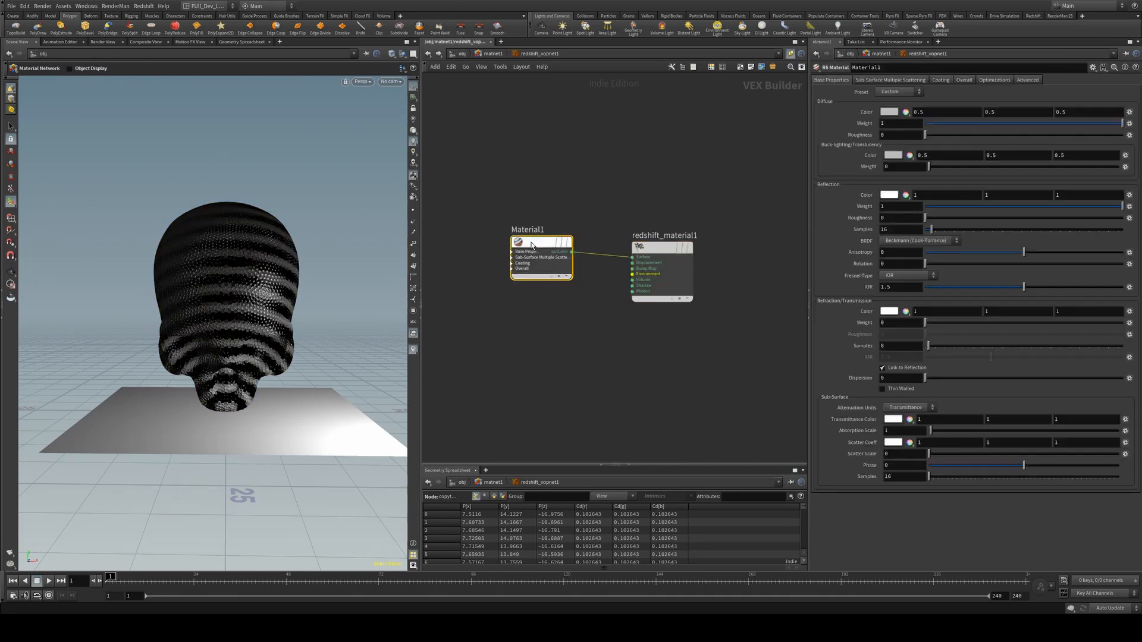
click(103, 42)
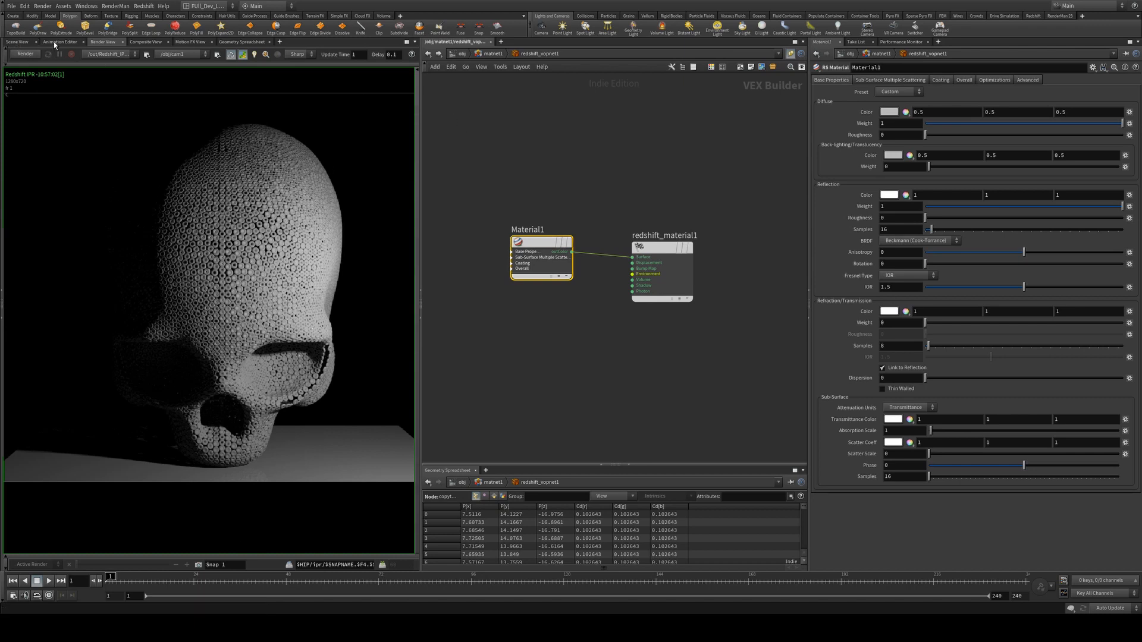
click(29, 52)
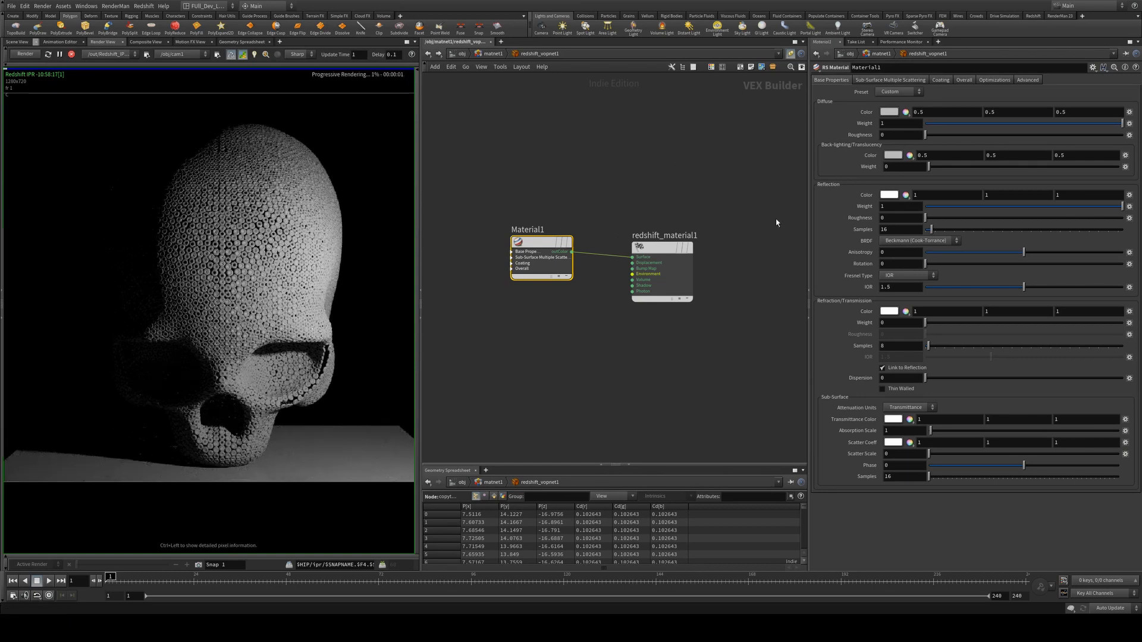
Add an RS Color User Data node before the Redshift material and connect its output to the material's diffuse color
middle_drag(521, 202, 665, 179)
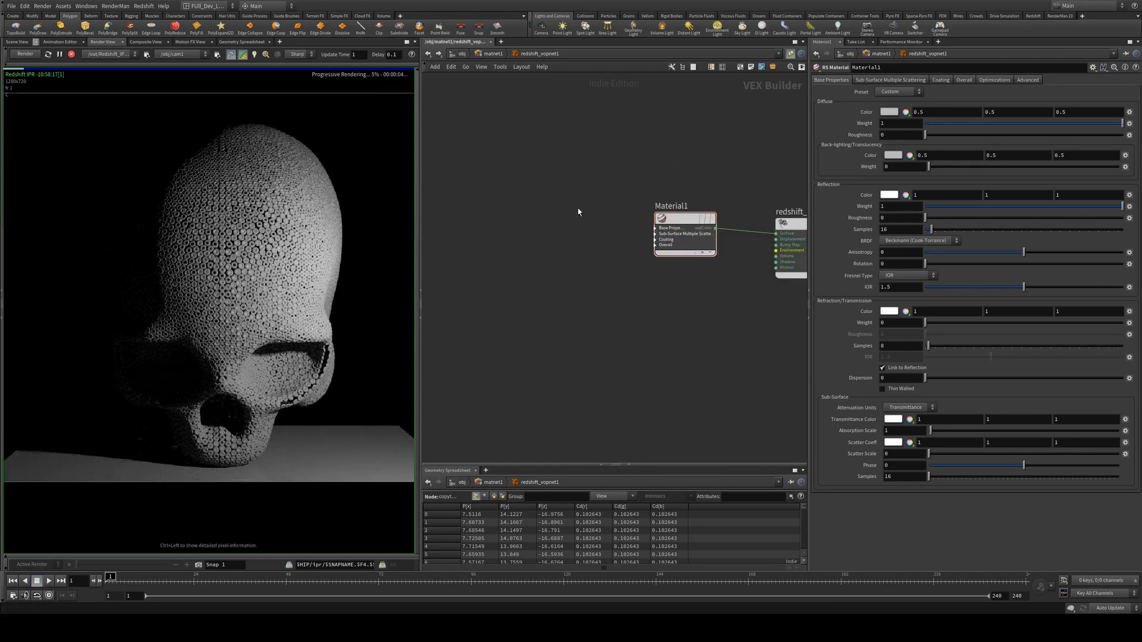
key(Tab)
text(rsuser)
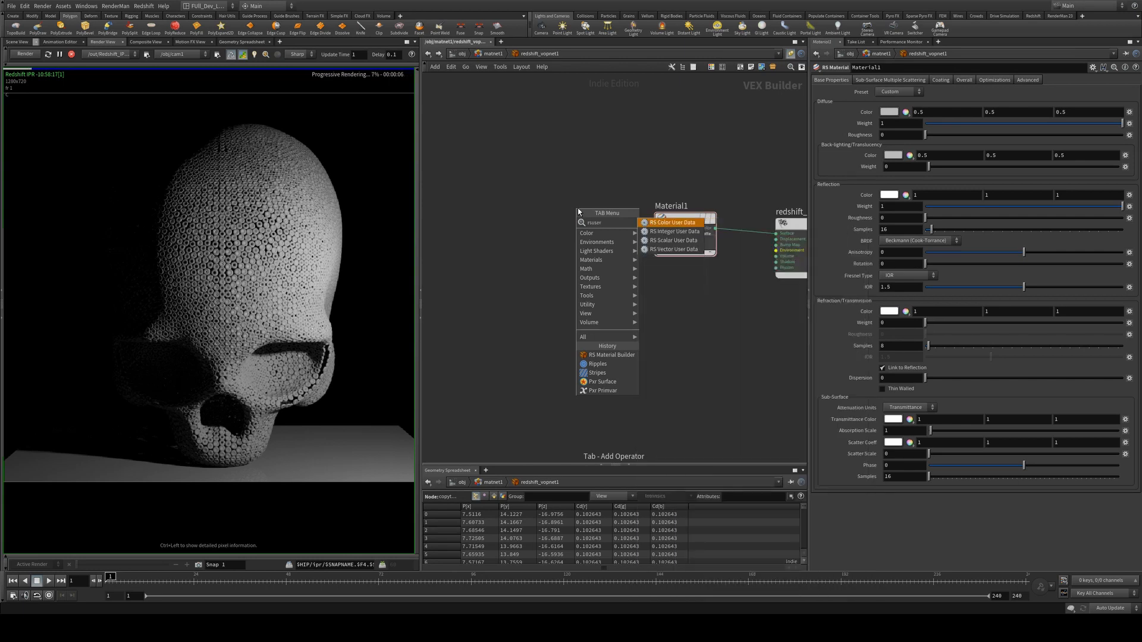
key(Return)
click(565, 225)
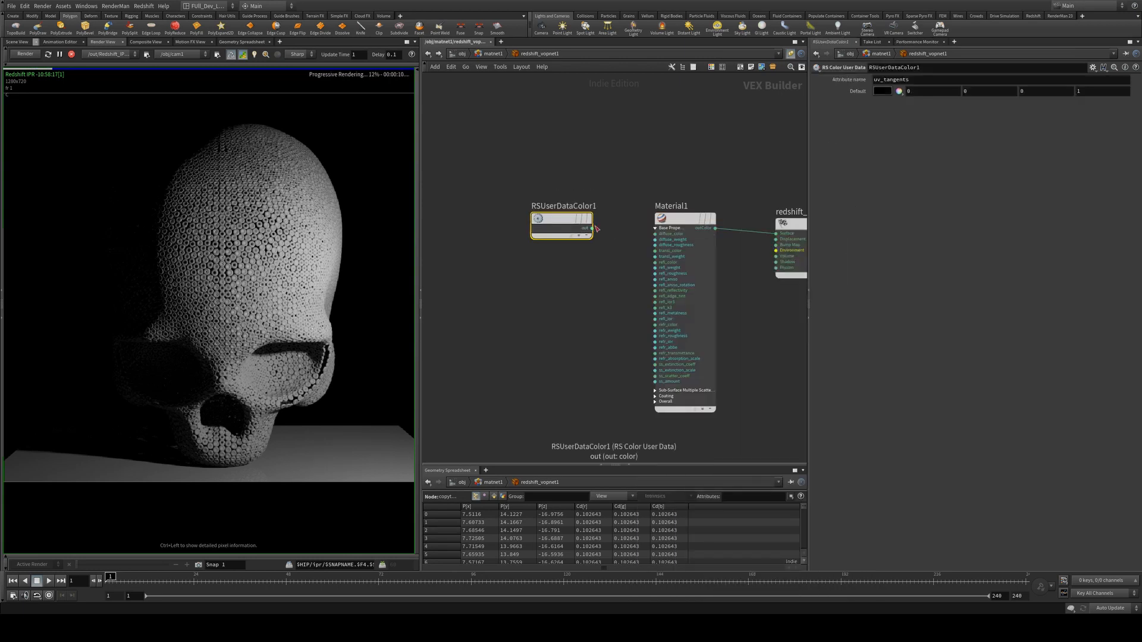
drag(594, 230, 659, 233)
click(661, 234)
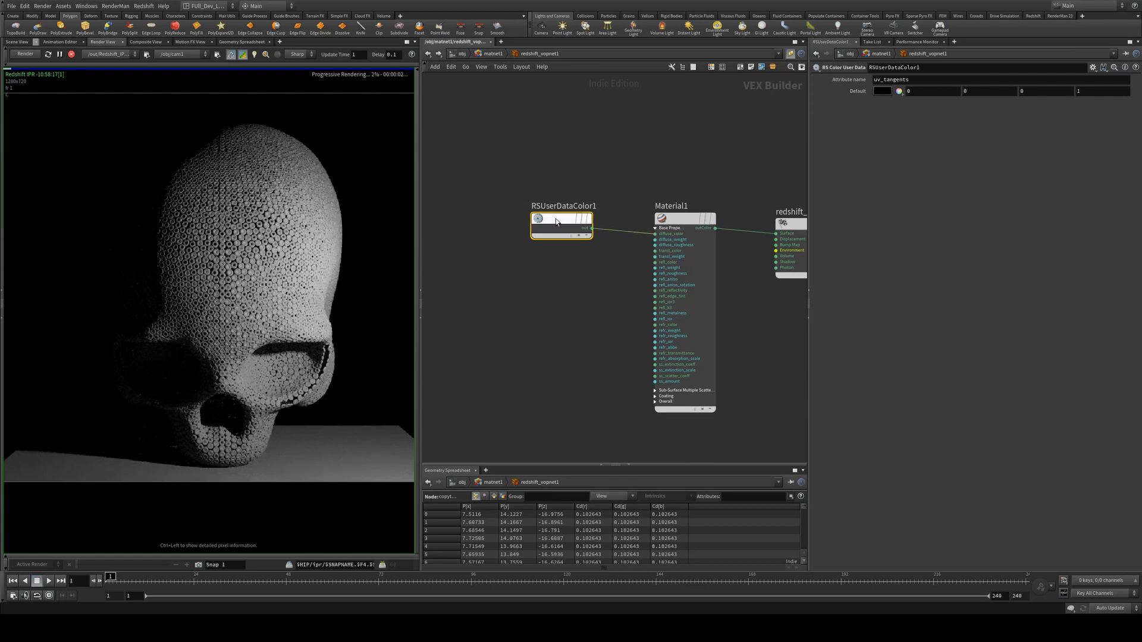
Set the RS Color User Data node's attribute name to Cd, line it up with the material, and stop the IPR render
key(Return)
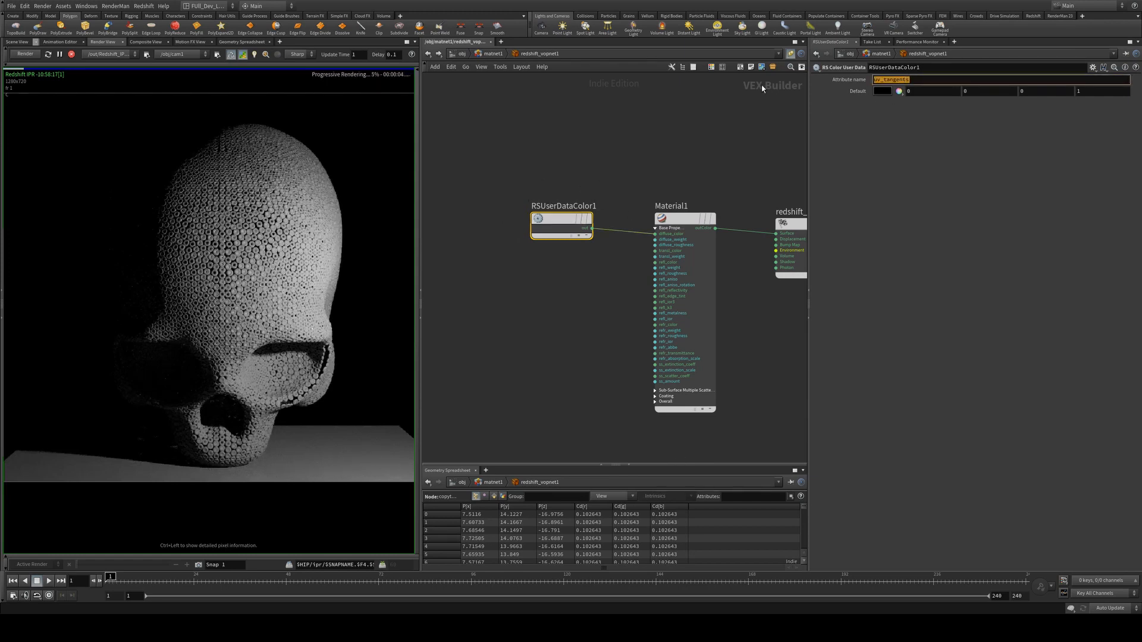
text(Cd)
key(Return)
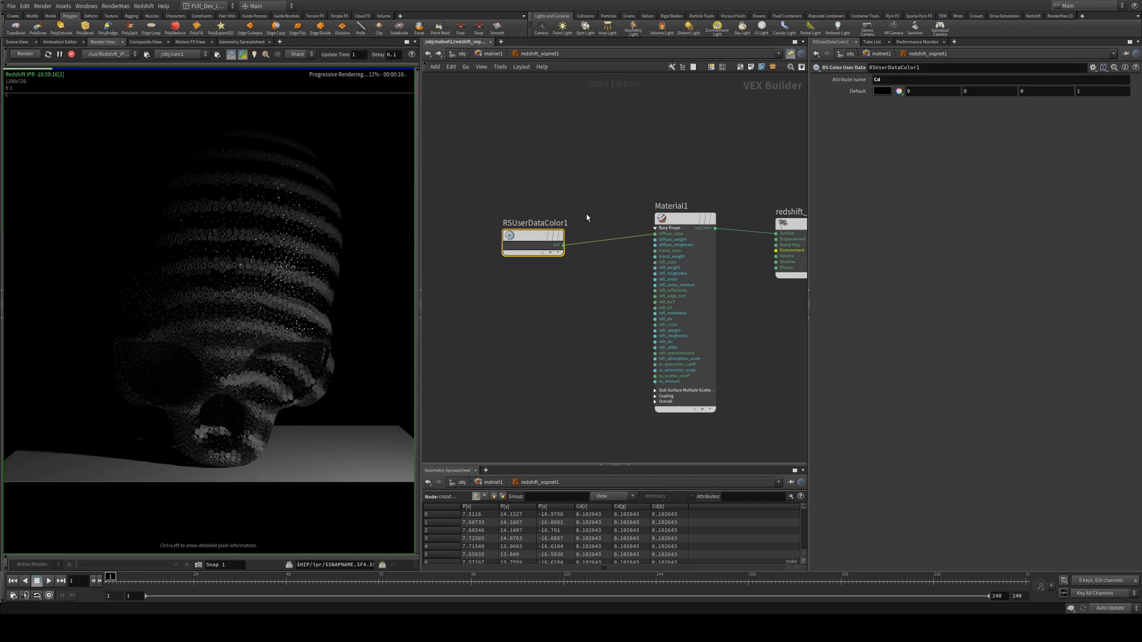
drag(535, 238, 534, 227)
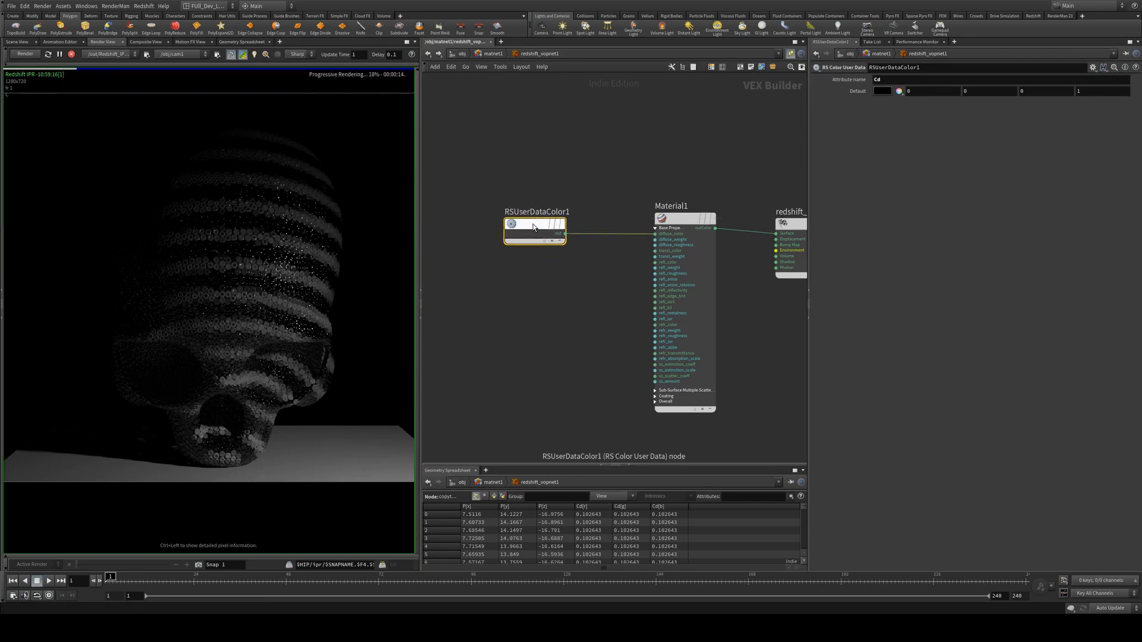
click(685, 220)
click(71, 54)
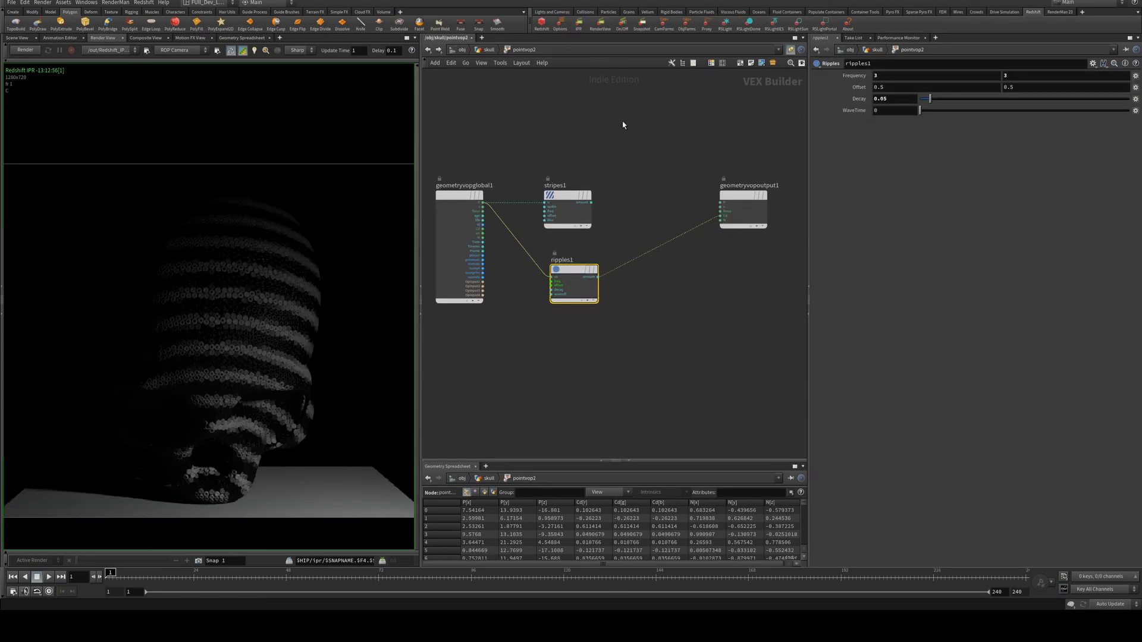
Add a Constant node above the stripes node, with Color as its type and a green default of 0, 1, 0
click(613, 154)
key(Tab)
text(const)
key(Return)
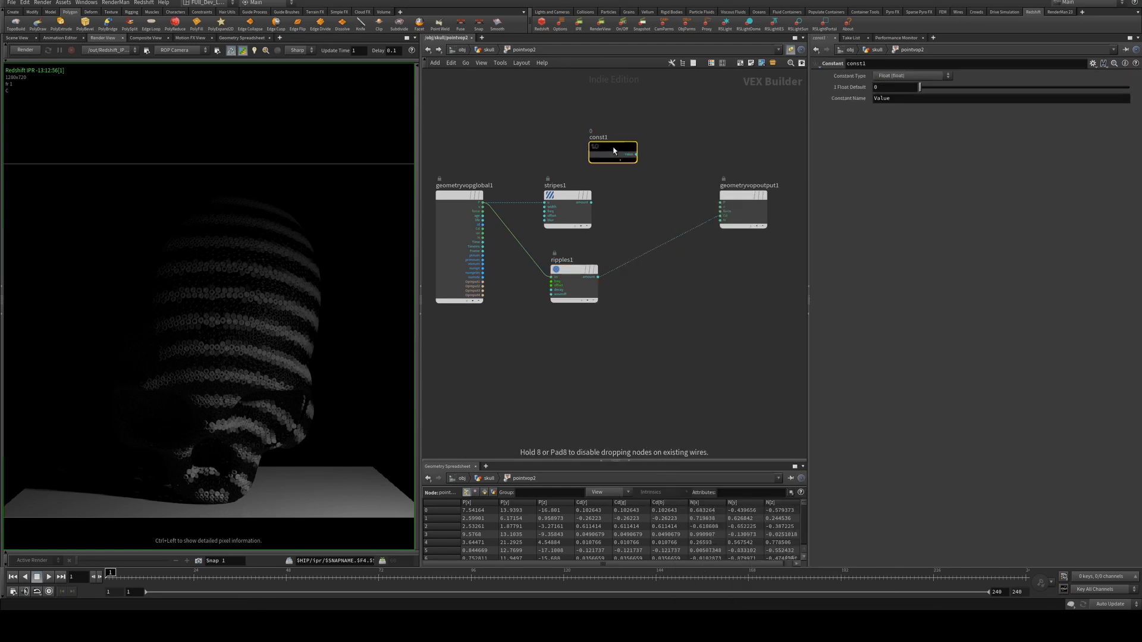
click(613, 150)
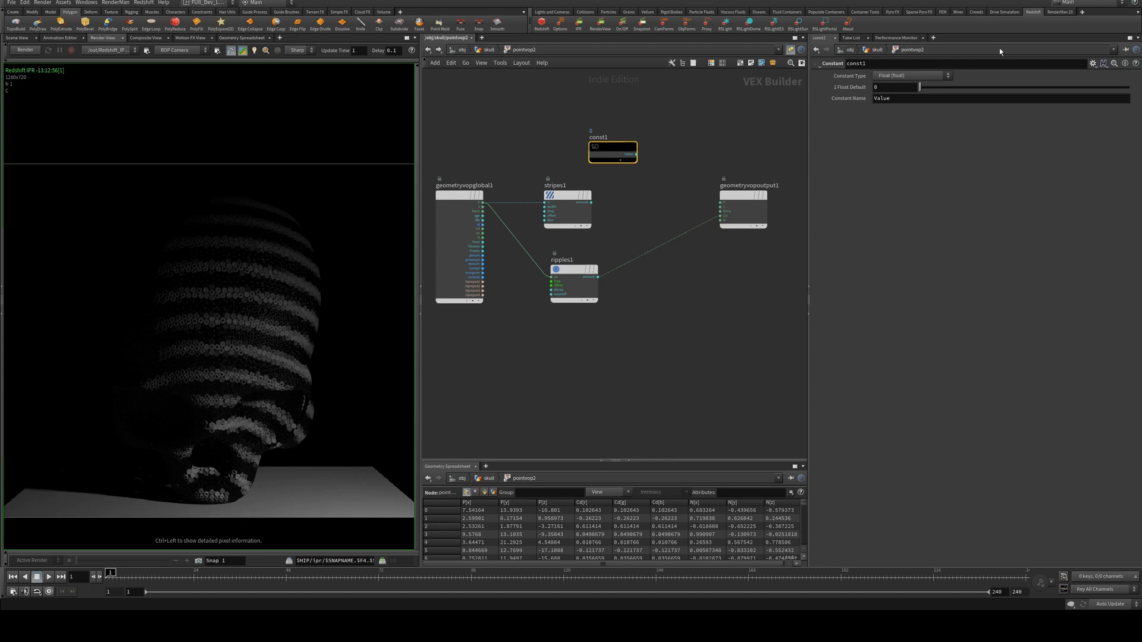
click(947, 76)
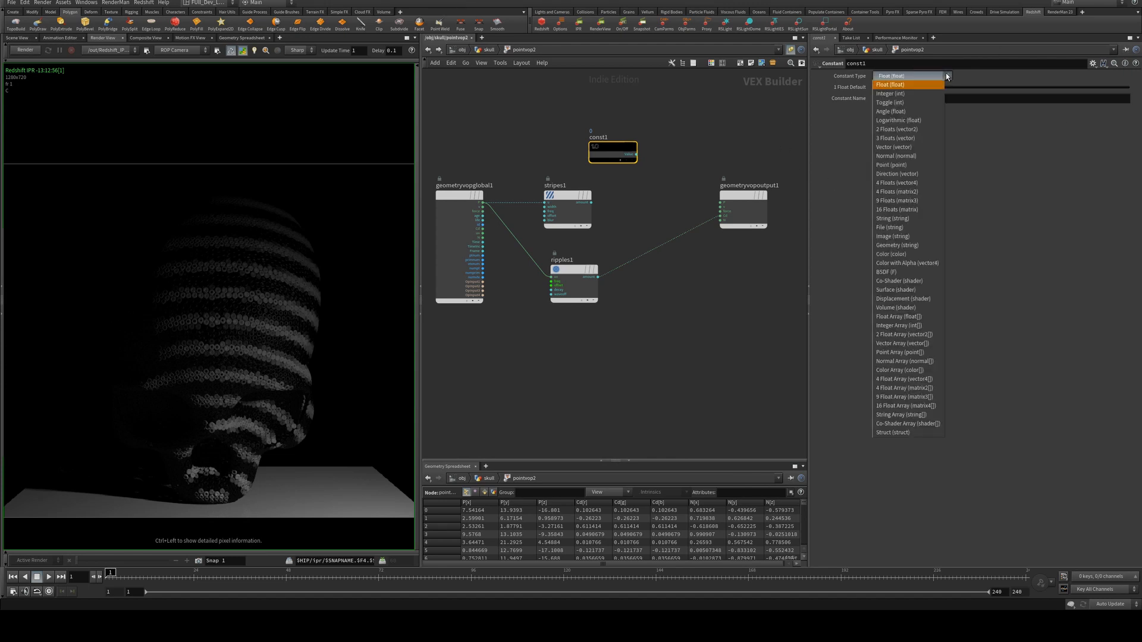
click(901, 254)
click(909, 87)
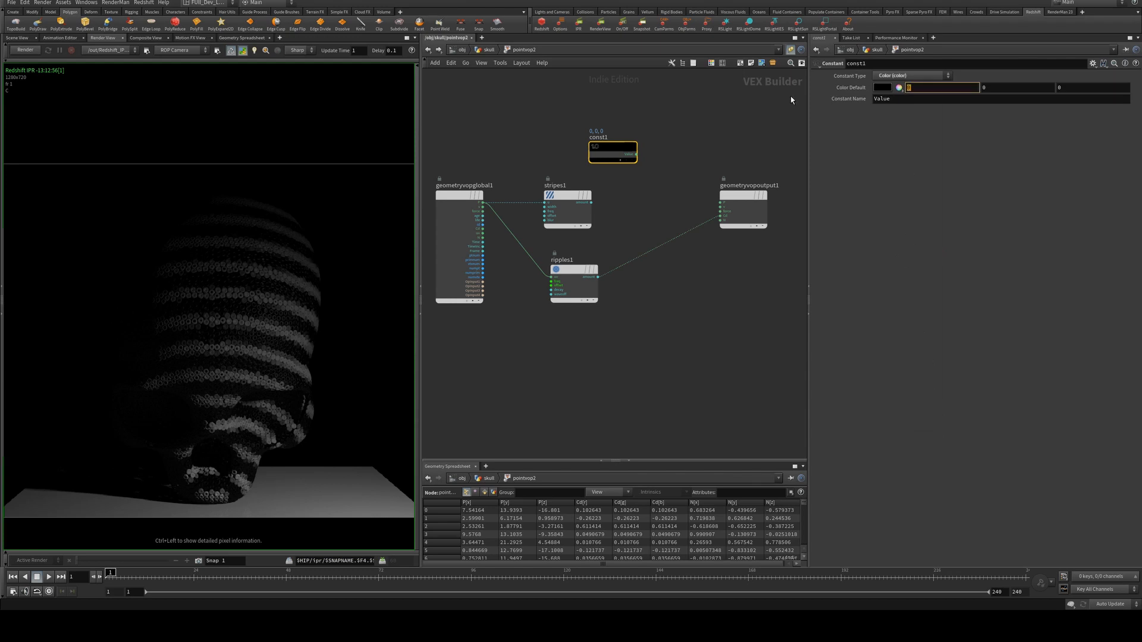
key(Tab)
text(1)
key(Return)
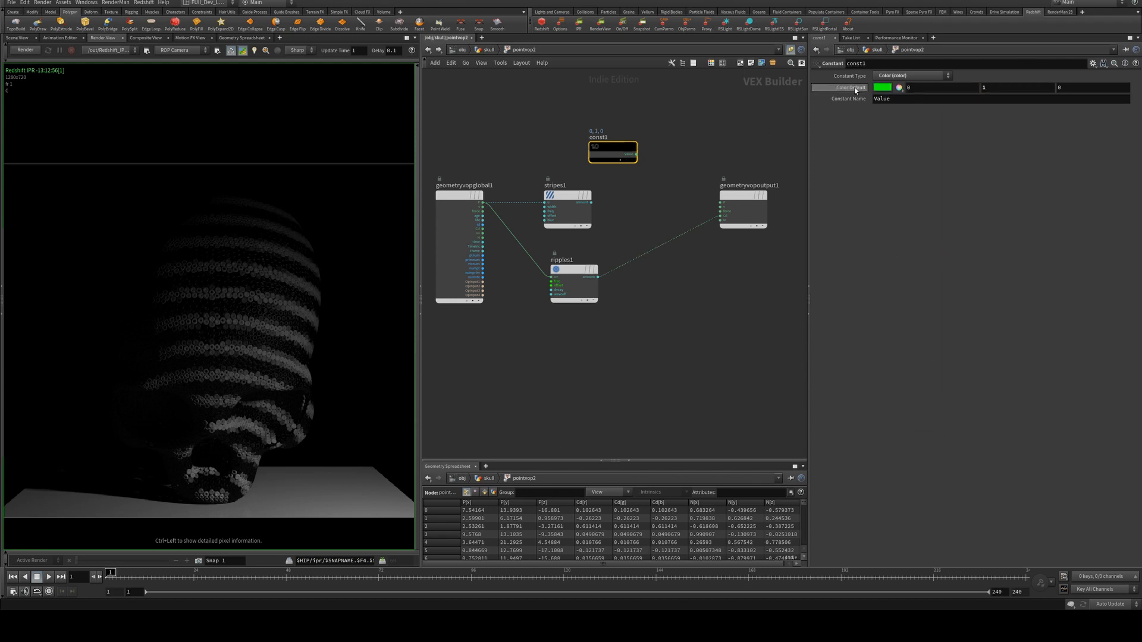
click(889, 89)
click(986, 38)
click(991, 85)
Add a Multiply node combining the green constant with the ripples amount, and feed its product into the geometry output's Cd
key(Tab)
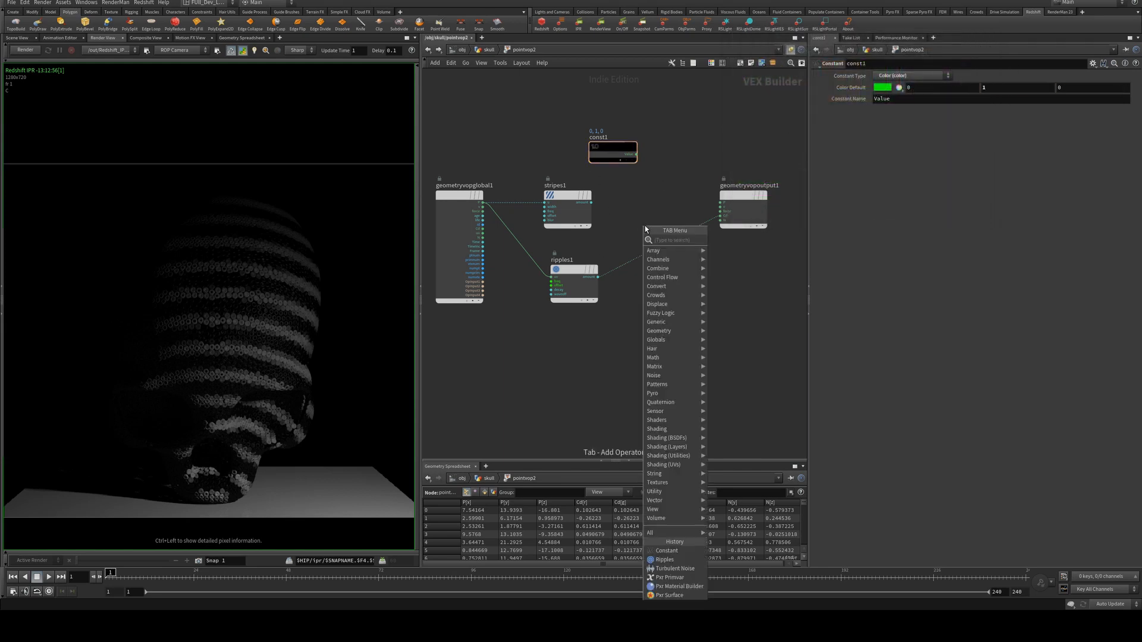
text(mul)
key(Return)
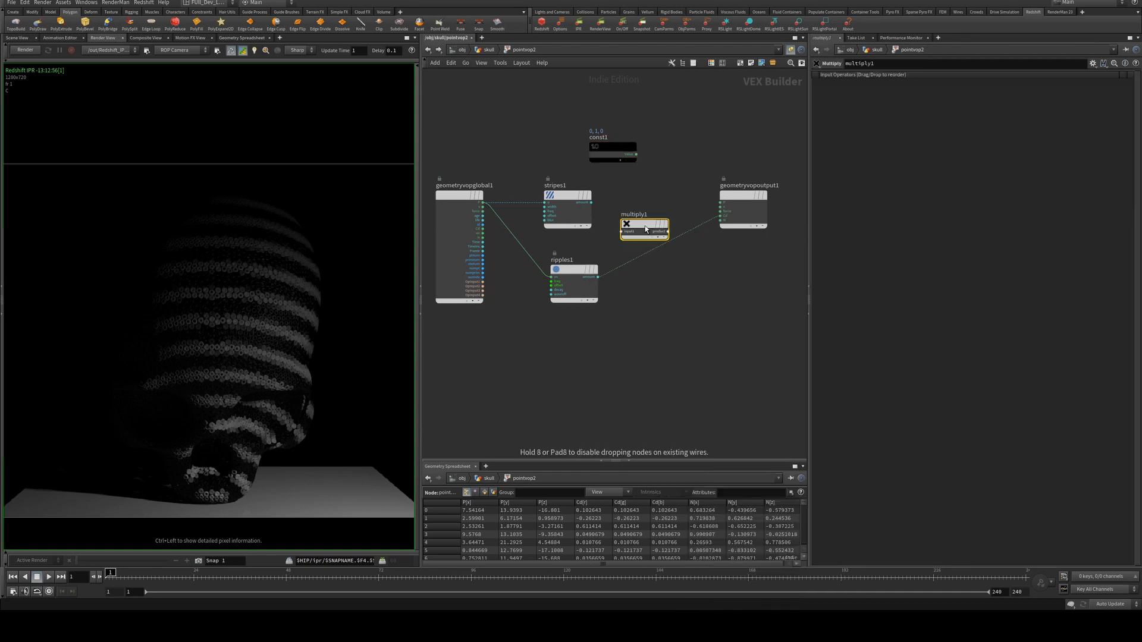
click(662, 215)
click(636, 155)
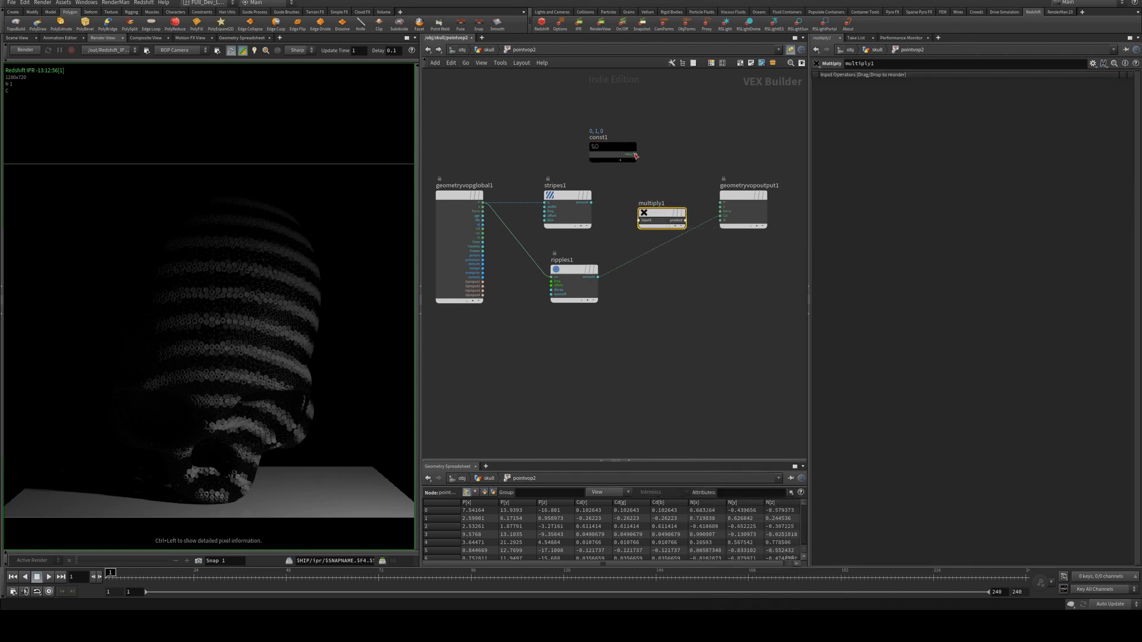
drag(642, 185, 639, 221)
drag(598, 277, 639, 225)
click(684, 221)
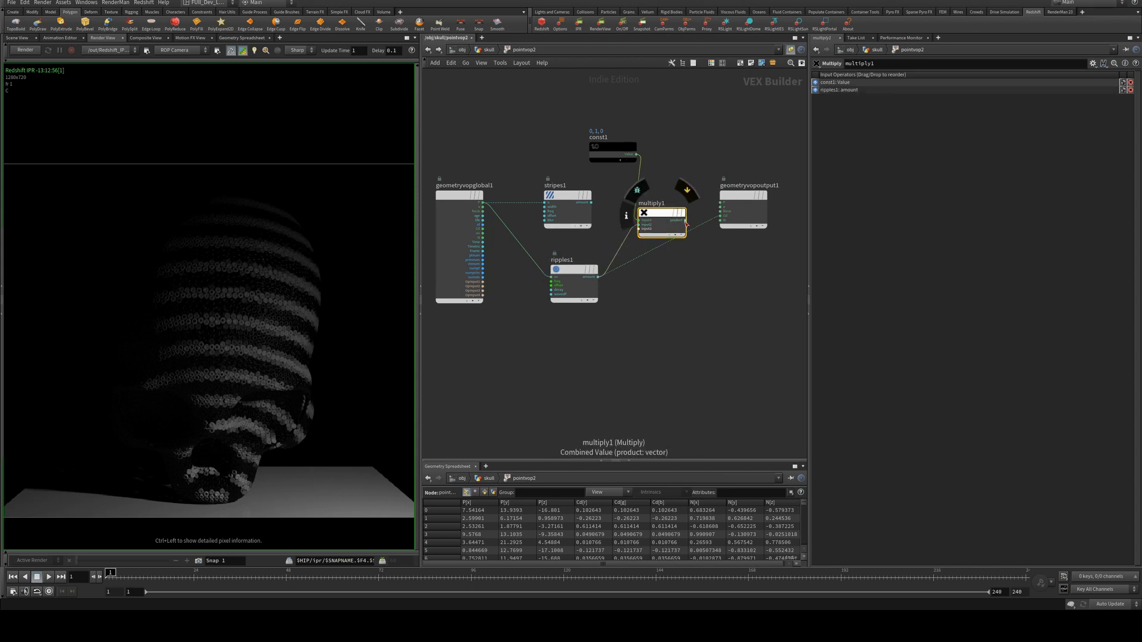
click(721, 216)
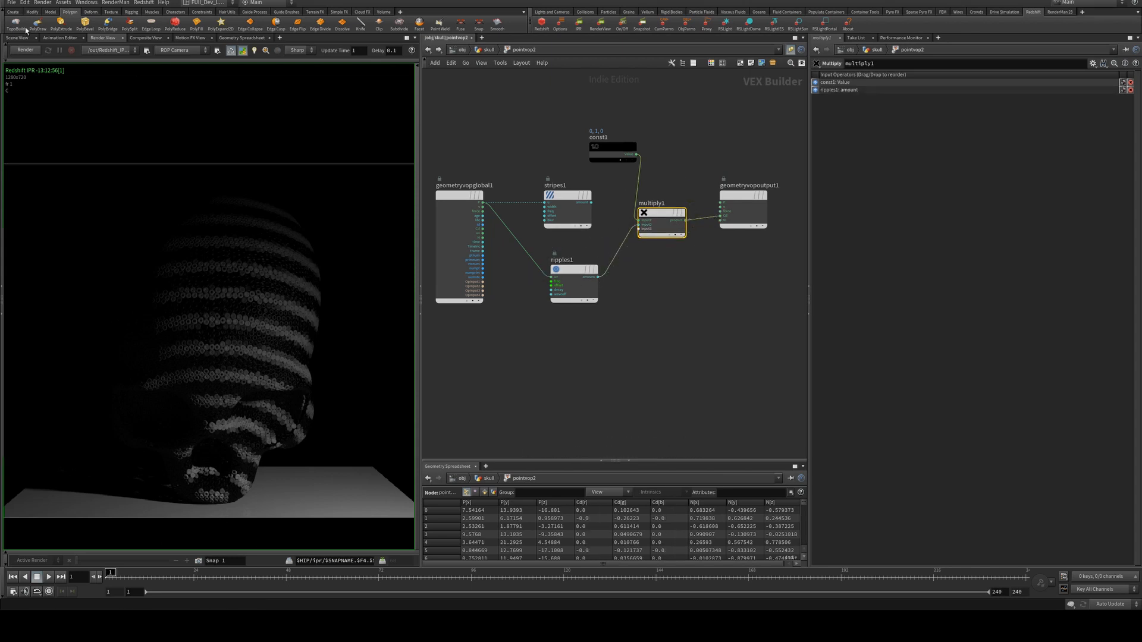
Restart the Redshift IPR render to inspect the ripple colour on the skull, then stop it
click(25, 51)
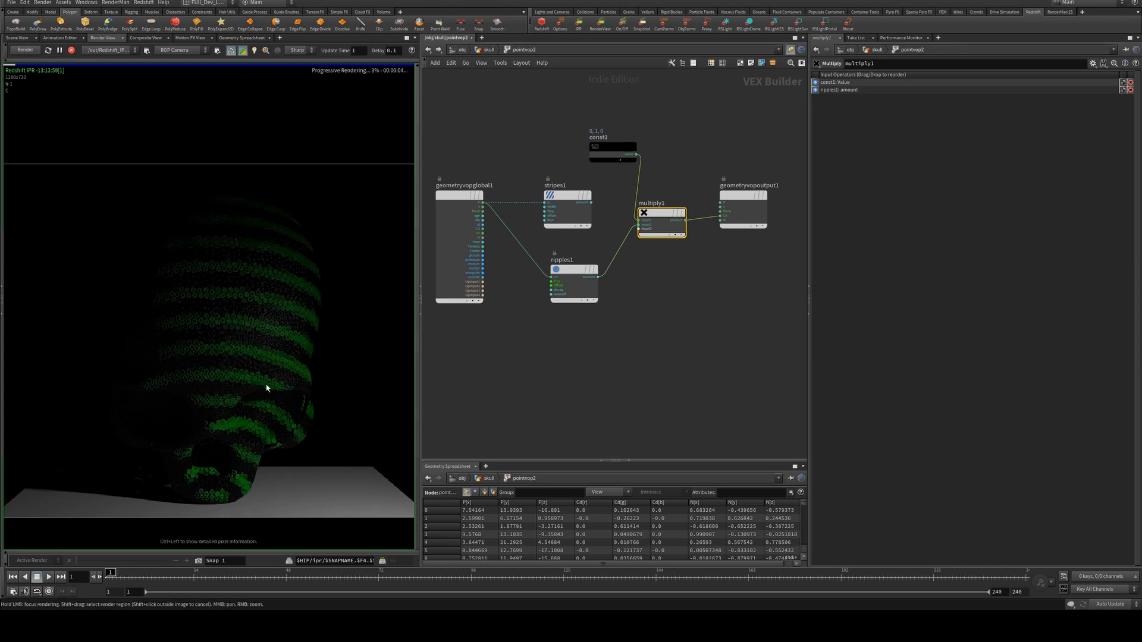
middle_drag(266, 388, 278, 347)
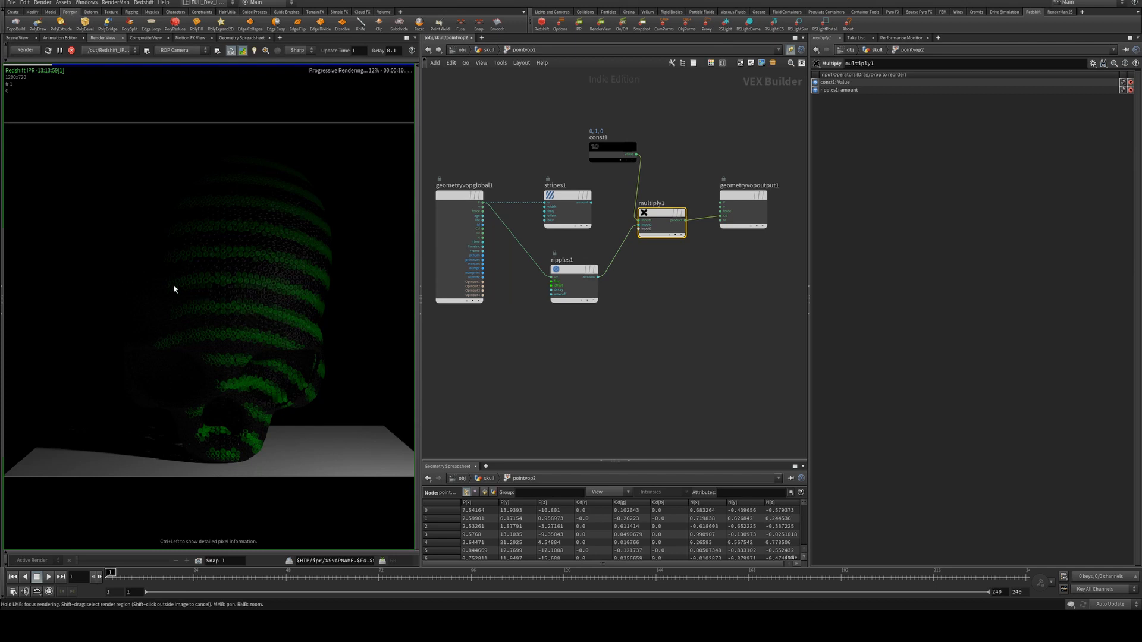
click(71, 50)
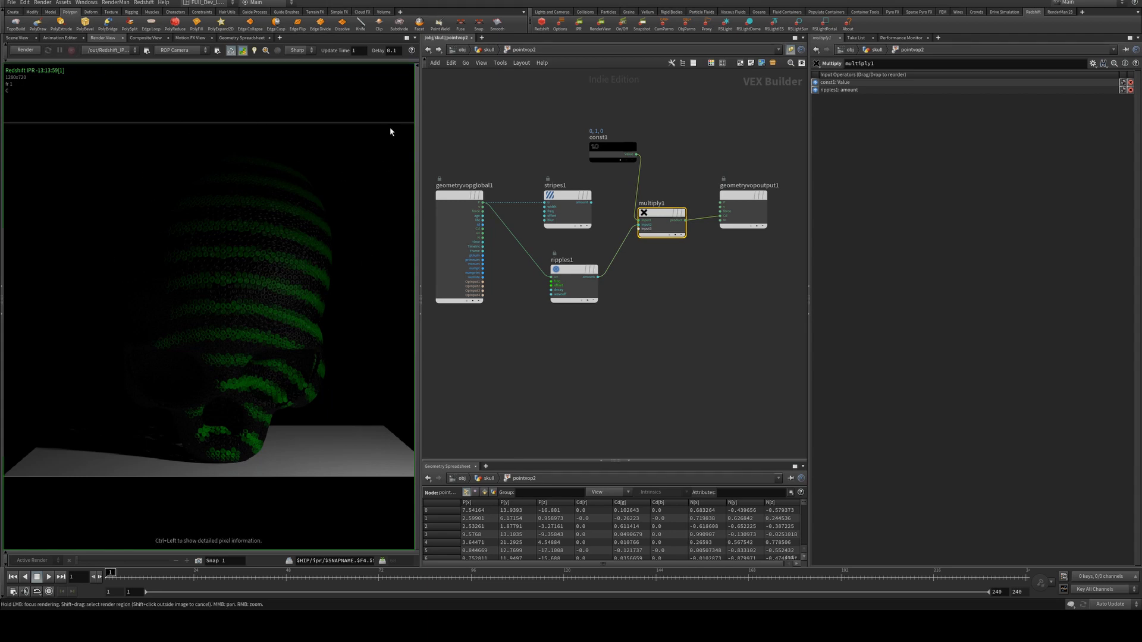
Move the rs_material network beneath the skull object and switch back to the scene viewport
mouse_move(592, 262)
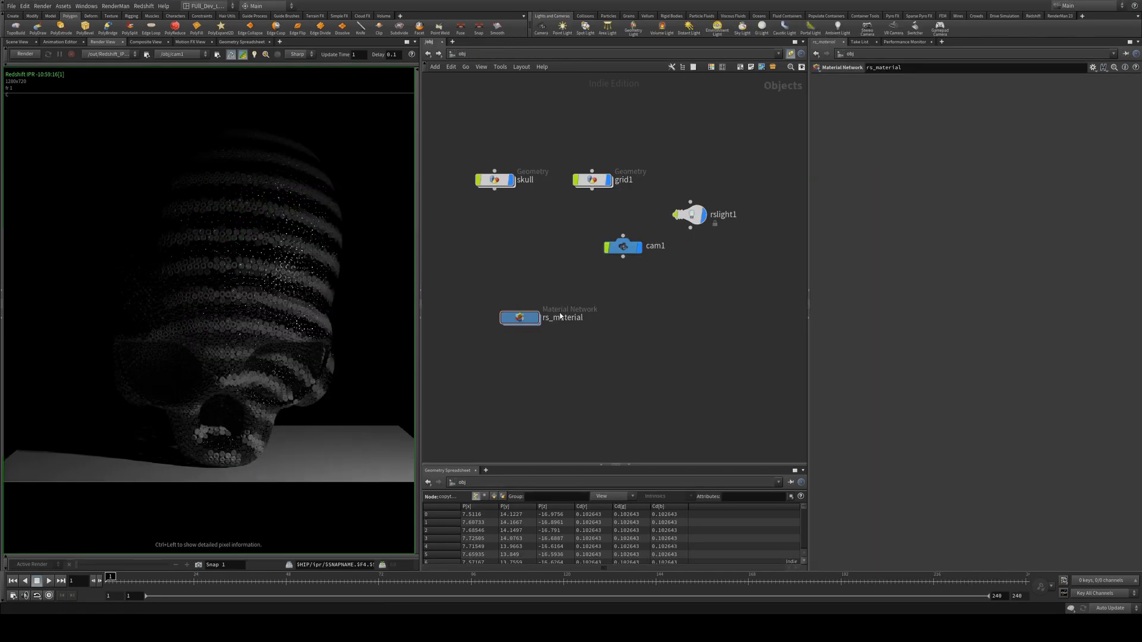
drag(559, 317, 534, 289)
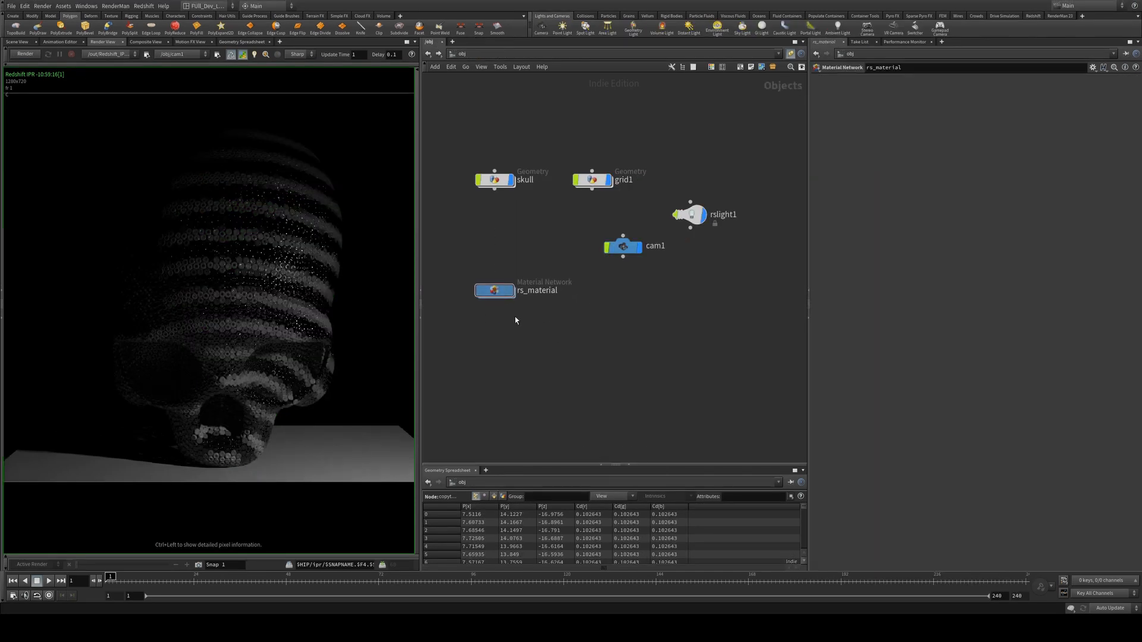
click(24, 43)
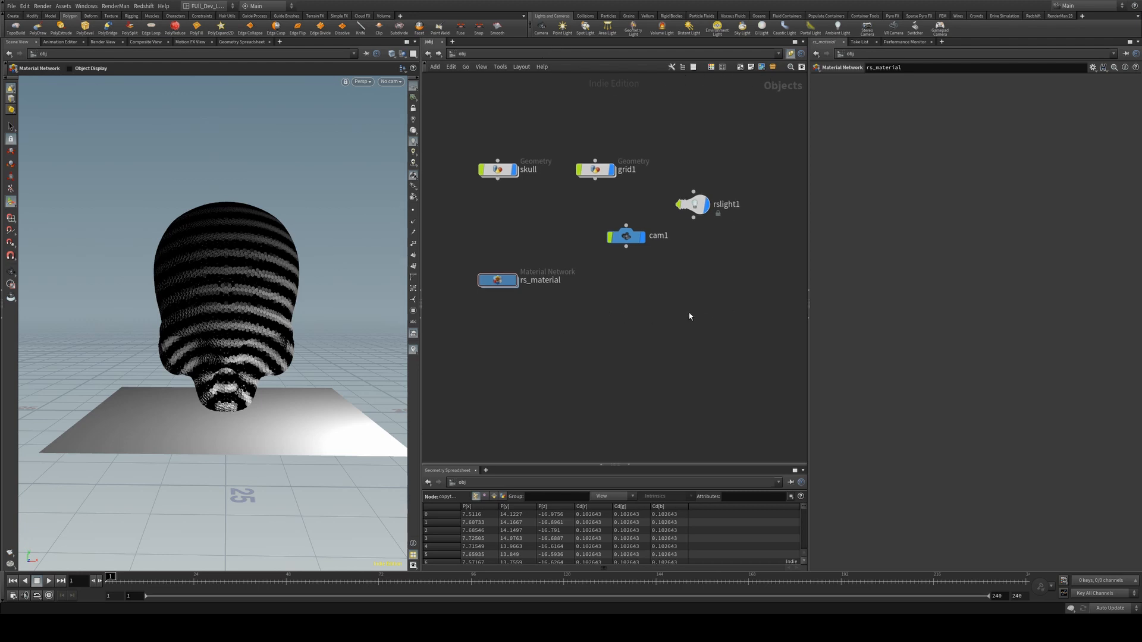
Bring up the RenderMan tool set in place of the general lights and cameras tools
key(Tab)
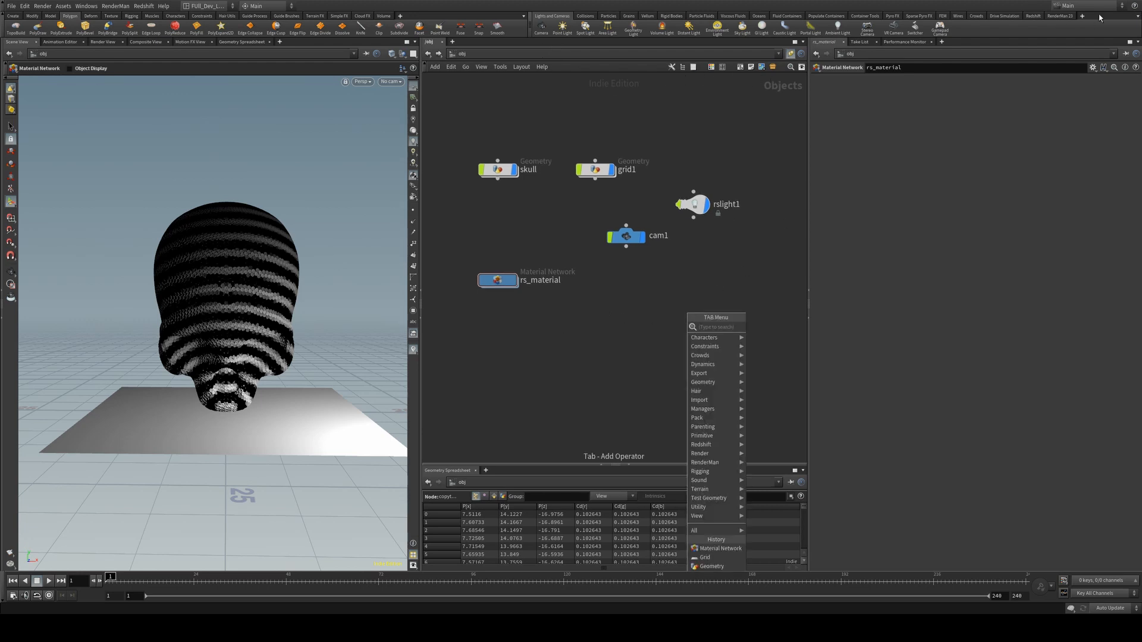
click(1062, 16)
click(1063, 16)
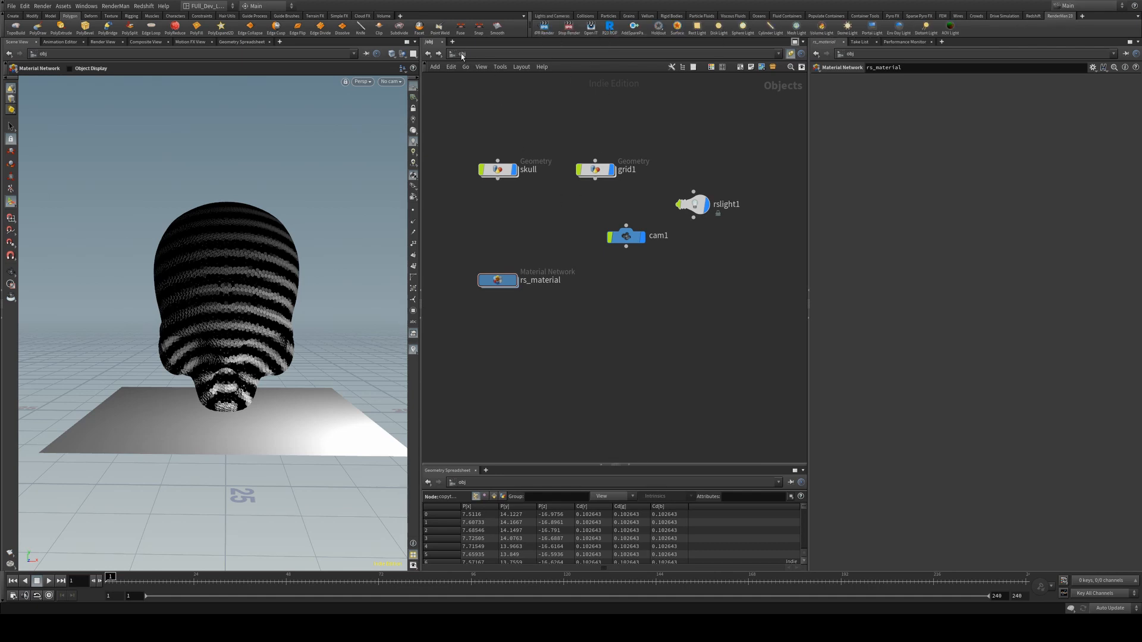
click(489, 51)
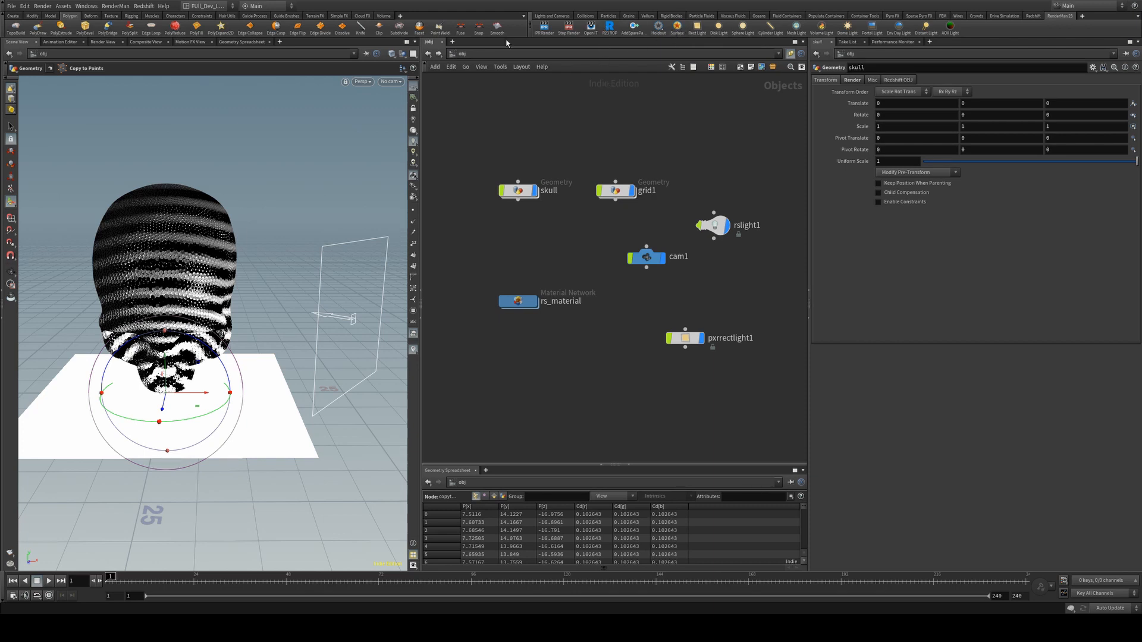
Switch to the mat context and open the pxrsurface material builder's network
click(454, 54)
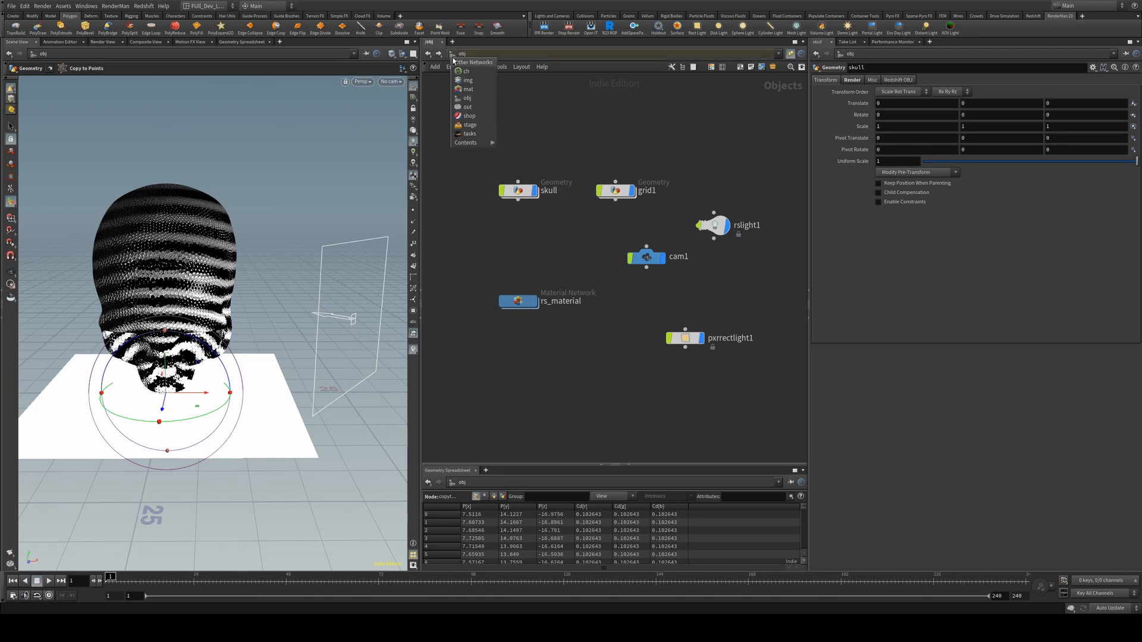
click(466, 89)
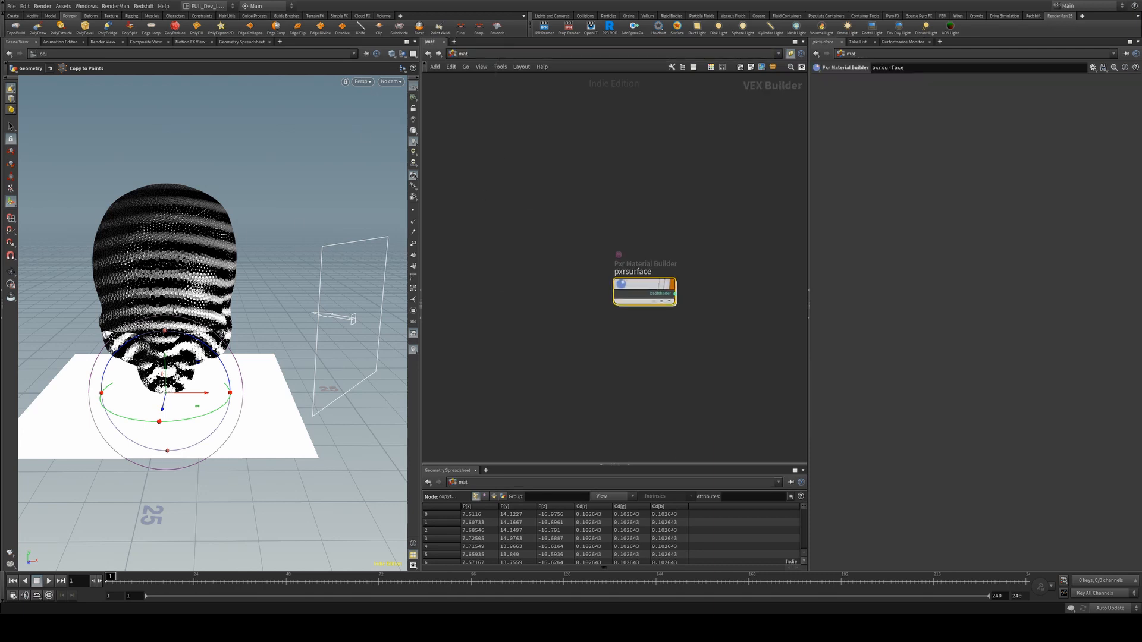
drag(643, 284, 634, 271)
double_click(634, 272)
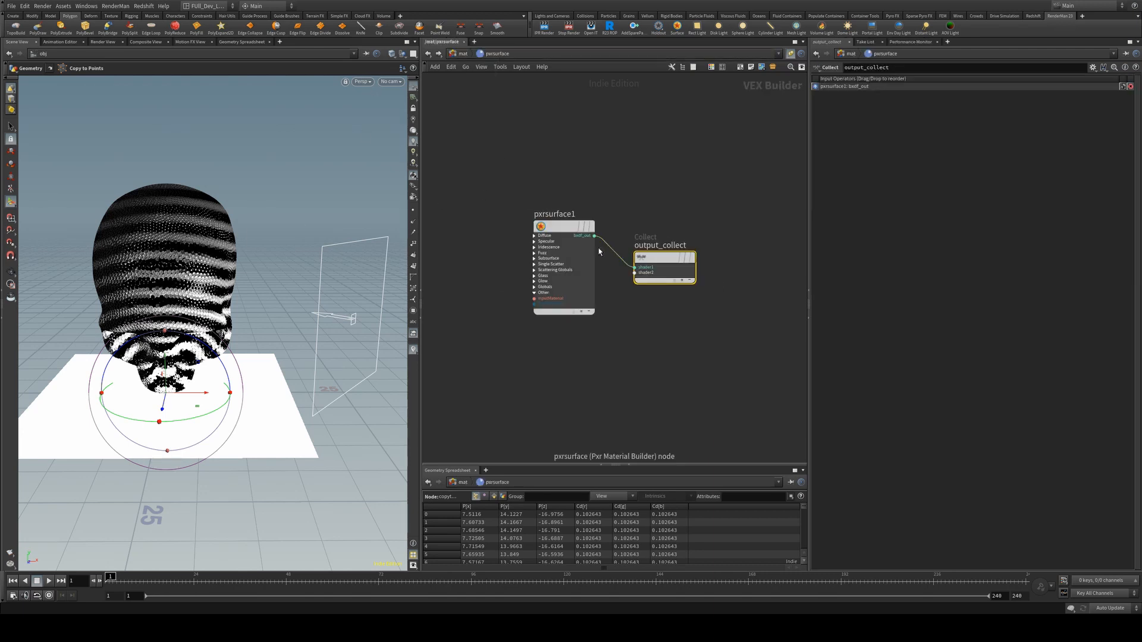
click(462, 54)
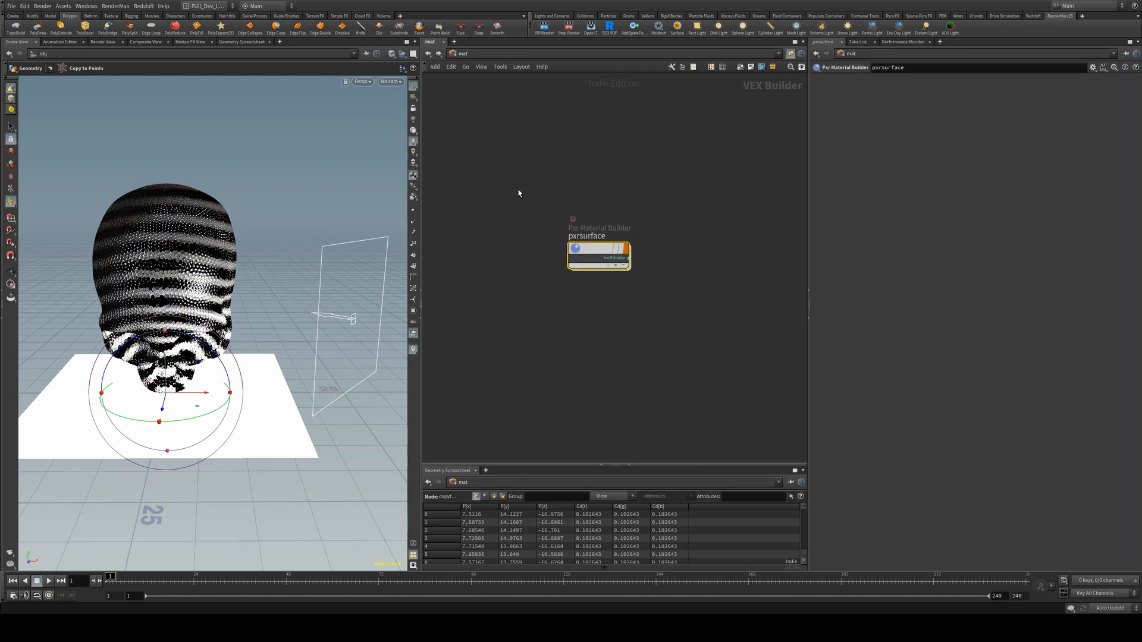
double_click(598, 252)
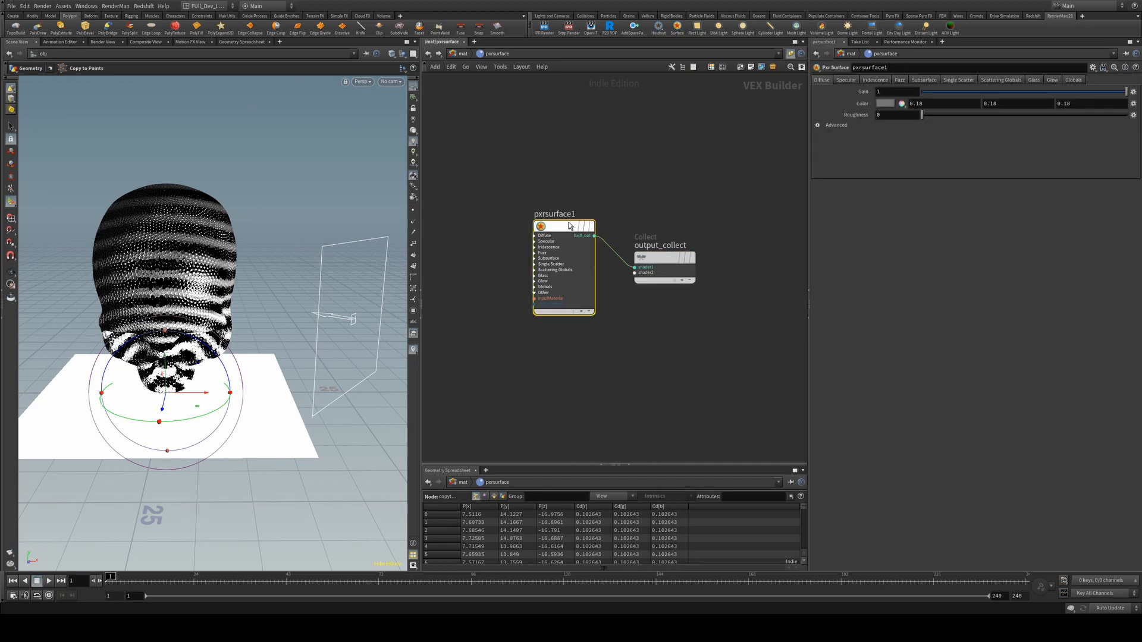
Add a Pxr Primvar node beside pxrsurface1 in the material network
key(Tab)
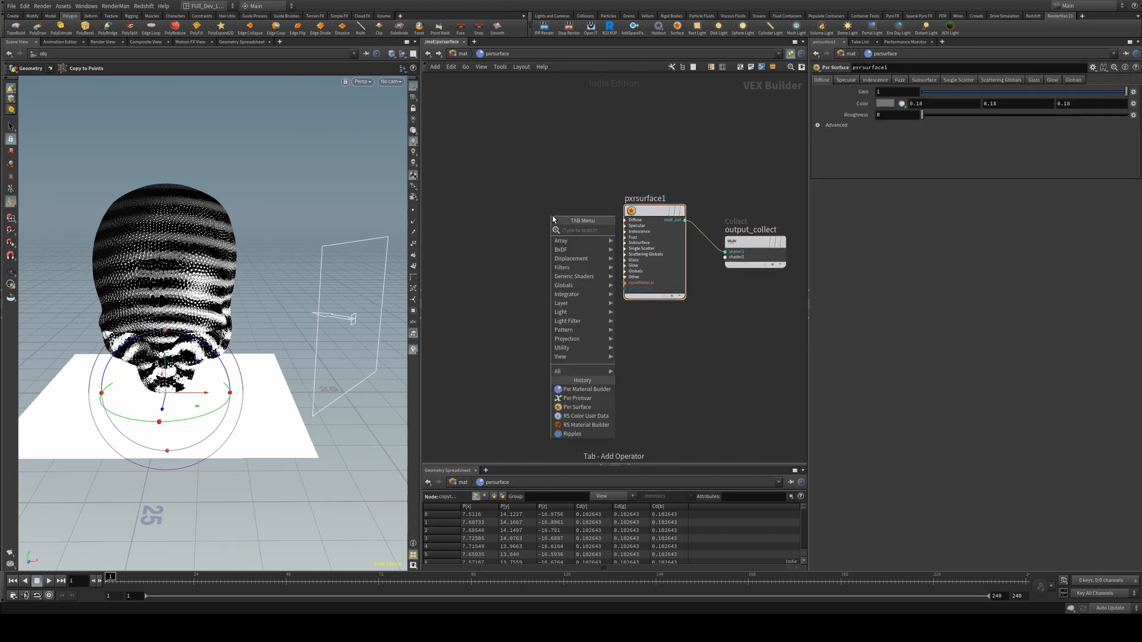
text(prim)
key(Return)
click(553, 216)
drag(553, 219, 525, 222)
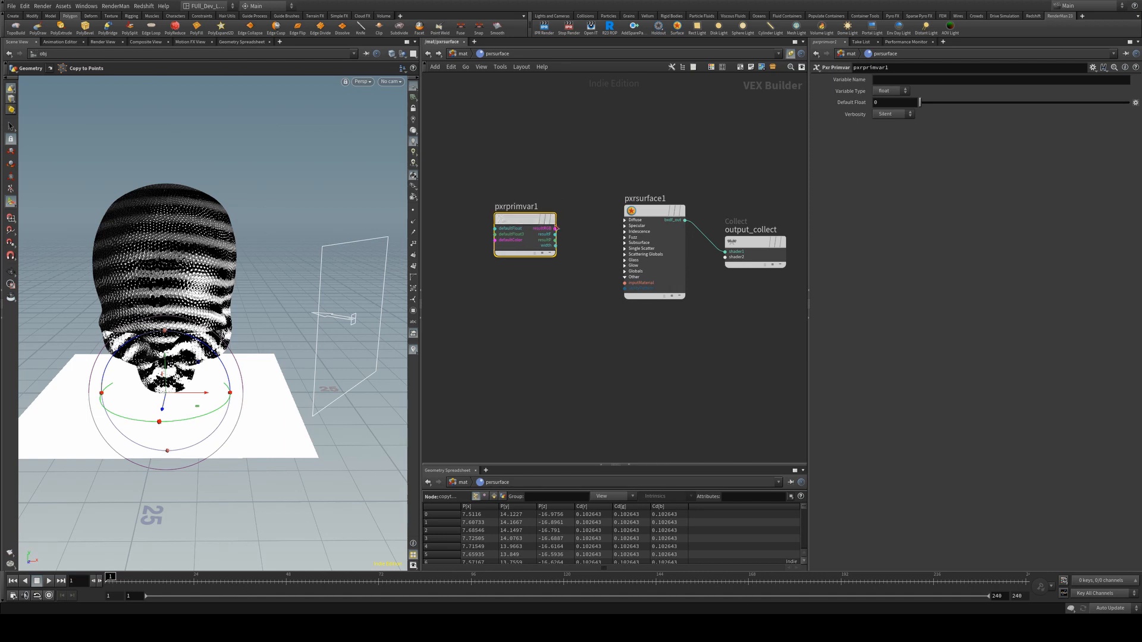
Connect the resultRGB output of pxrprimvar1 to the diffuse color input of pxrsurface1
click(555, 228)
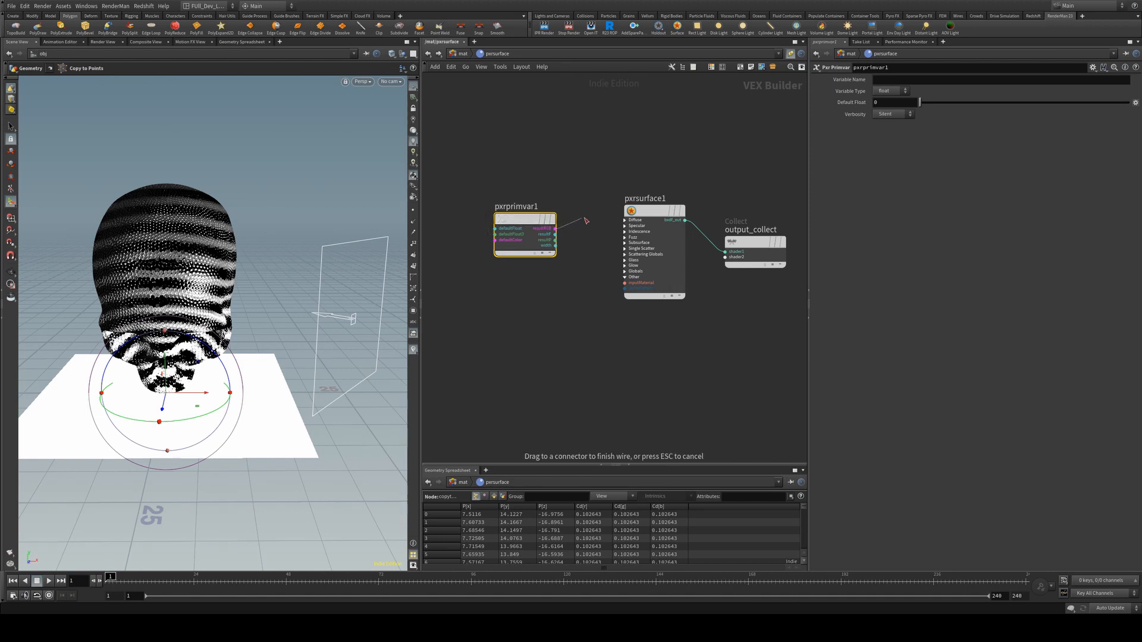
click(634, 221)
click(637, 235)
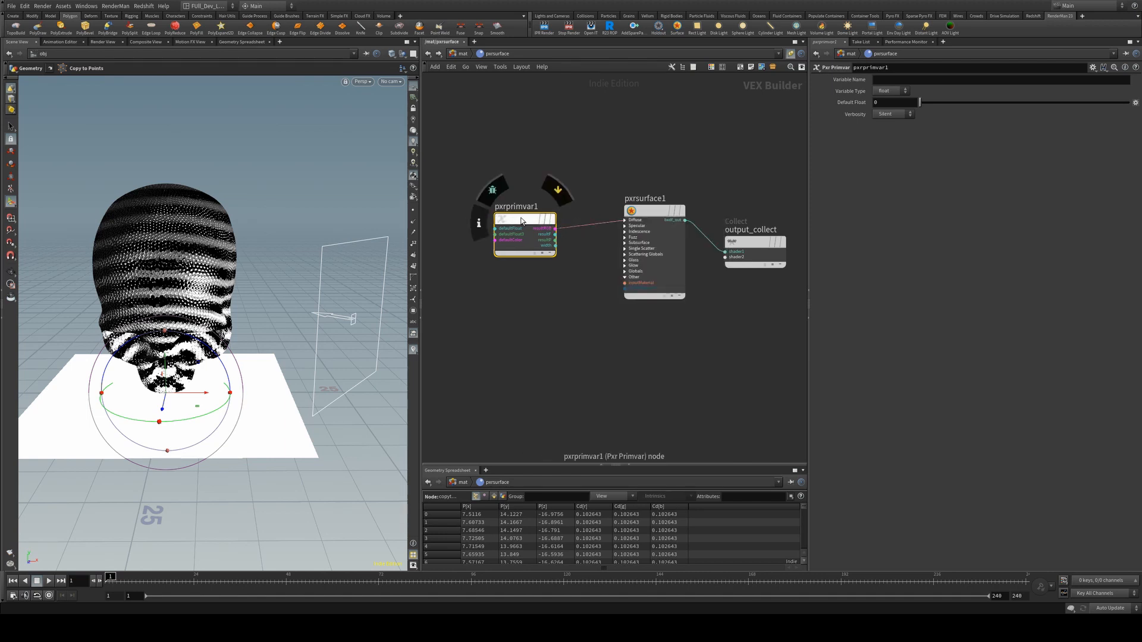
Set the variable name of pxrprimvar1 to Cd and its variable type to color
click(901, 79)
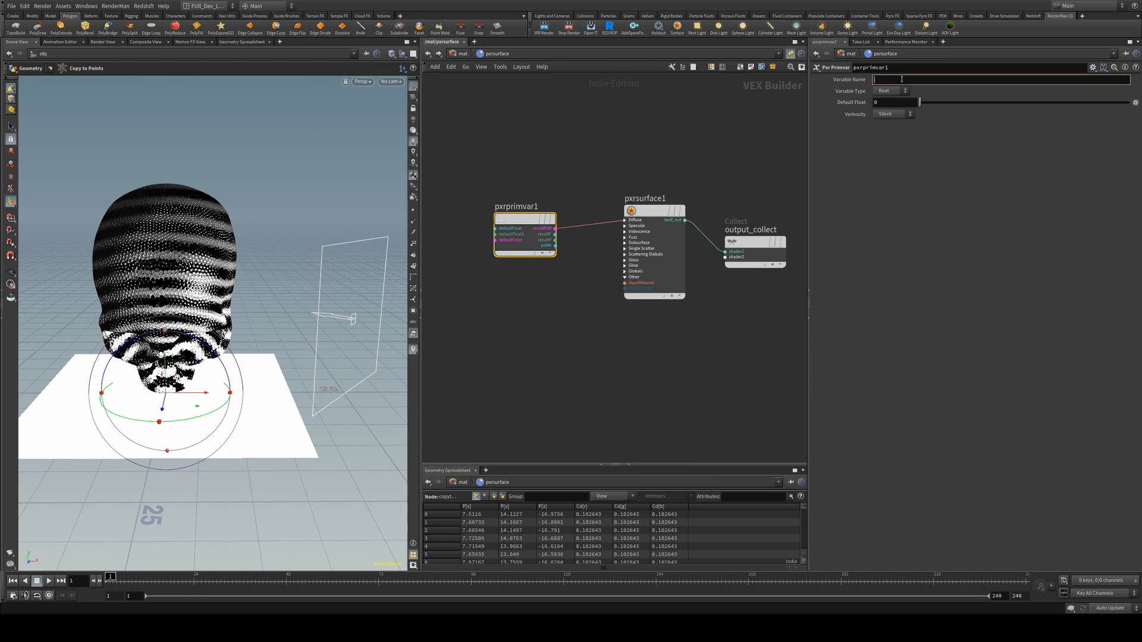
text(Cd)
key(Return)
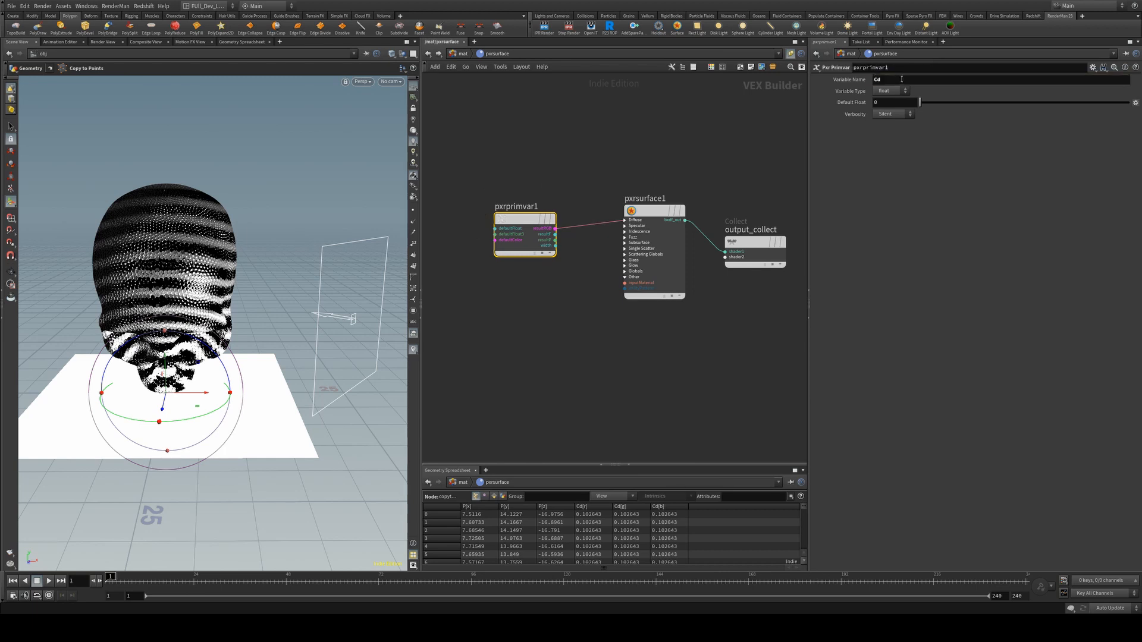
click(892, 94)
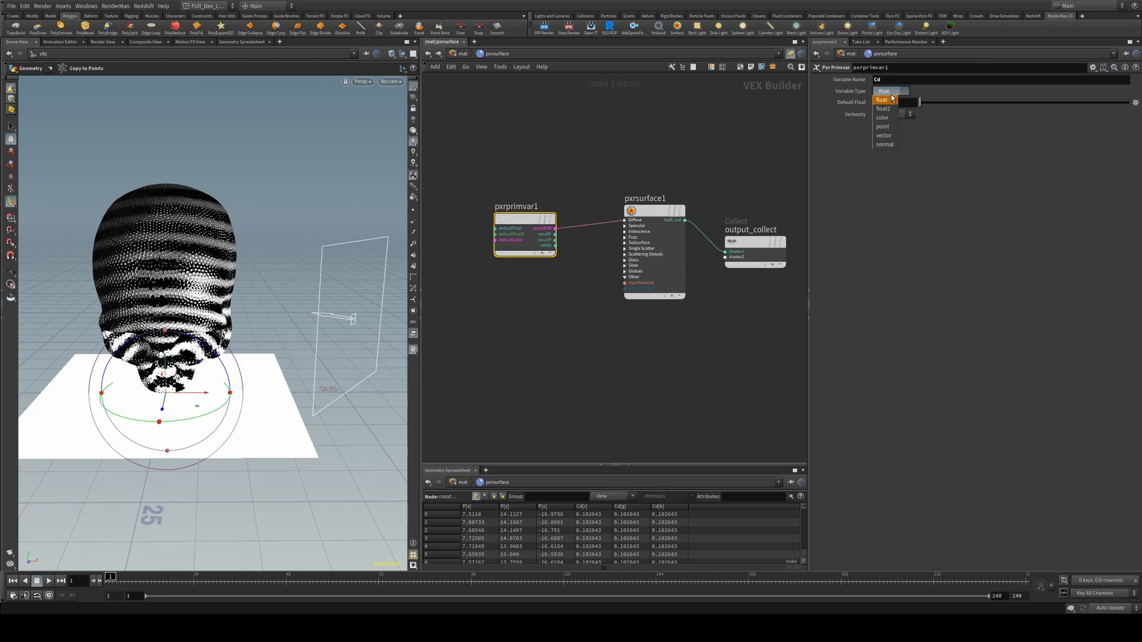
click(884, 117)
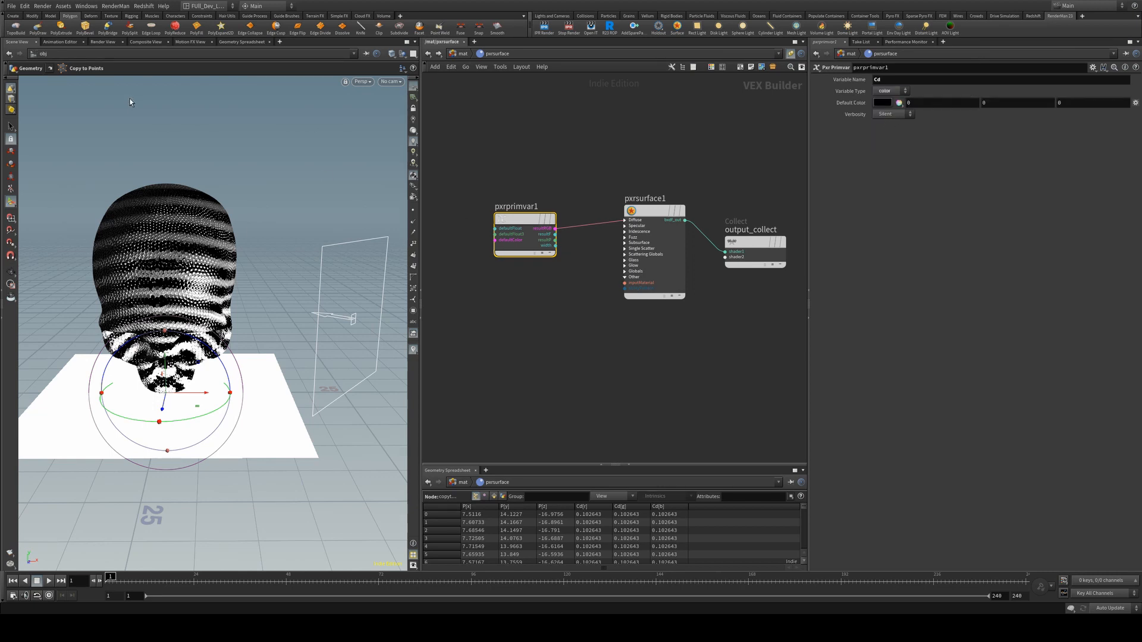
Show the RenderMan render and set the primary specular face color of pxrsurface1 to white
click(104, 42)
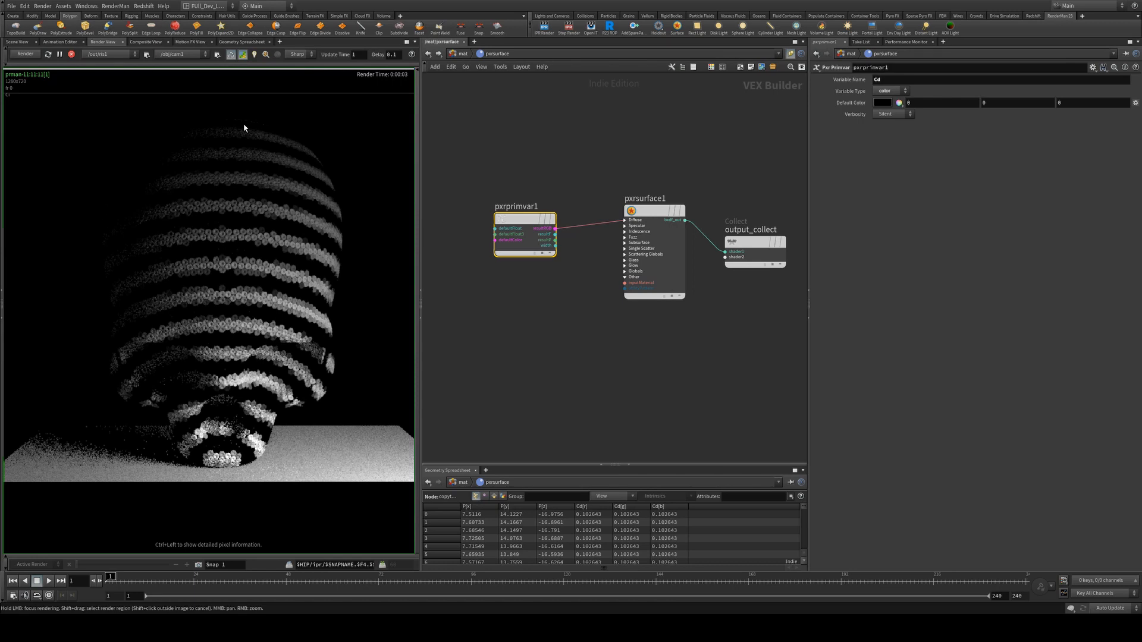
mouse_move(648, 212)
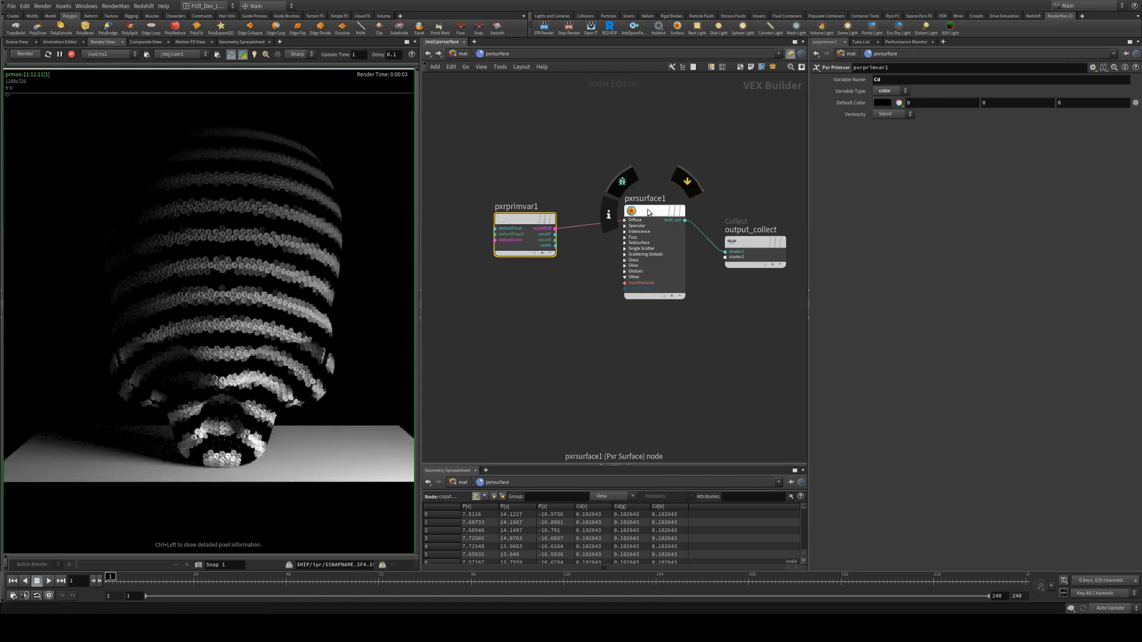
click(648, 212)
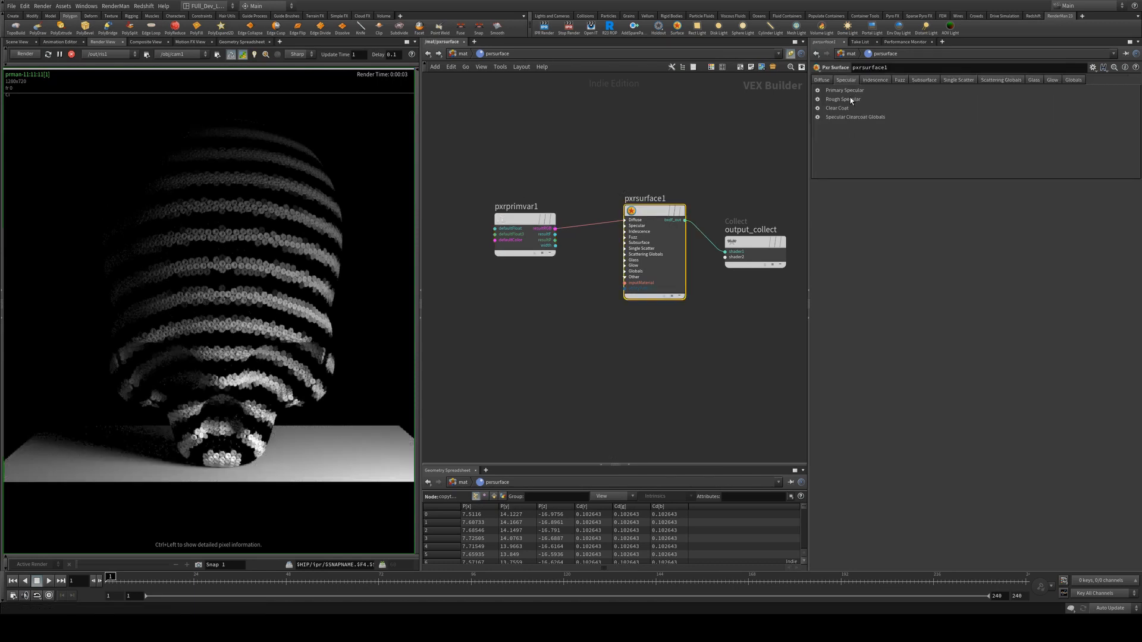
click(894, 117)
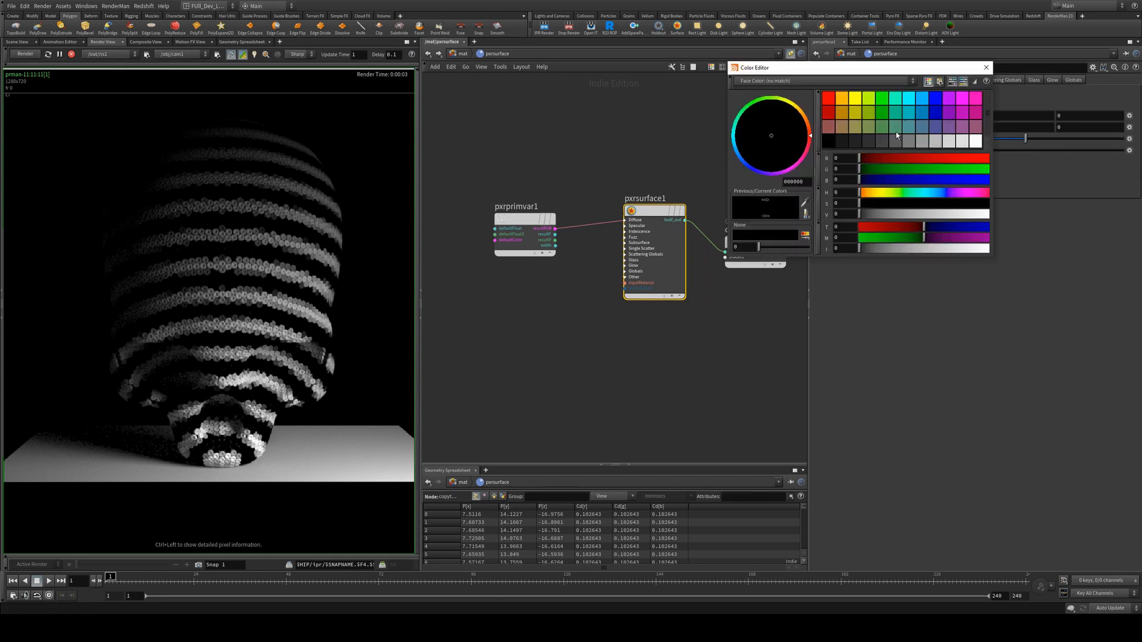
click(975, 141)
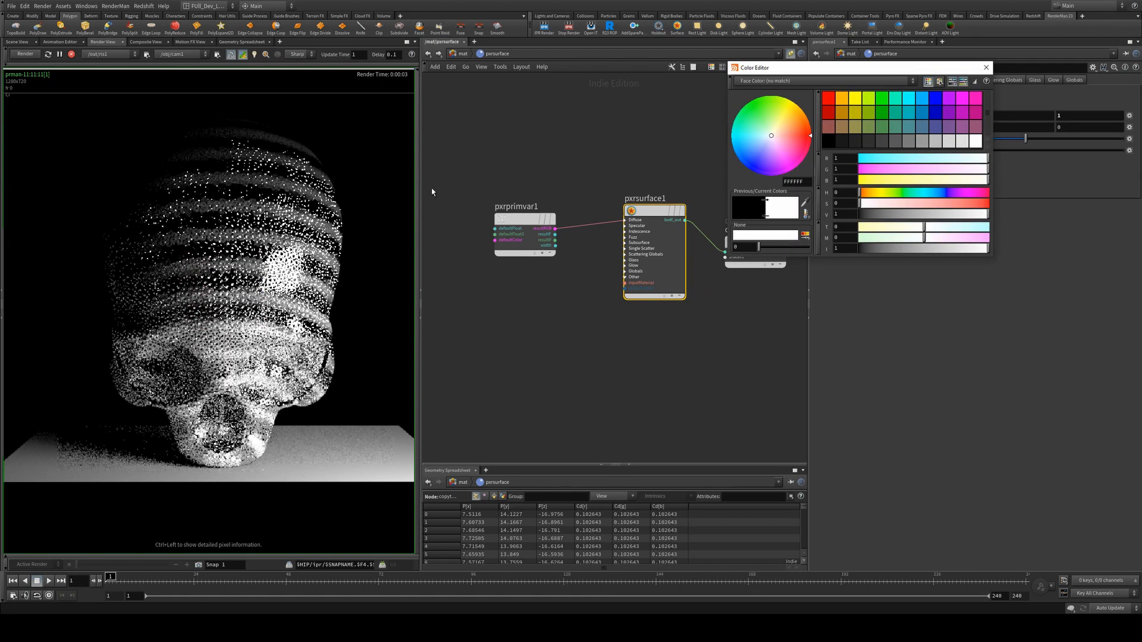
click(986, 67)
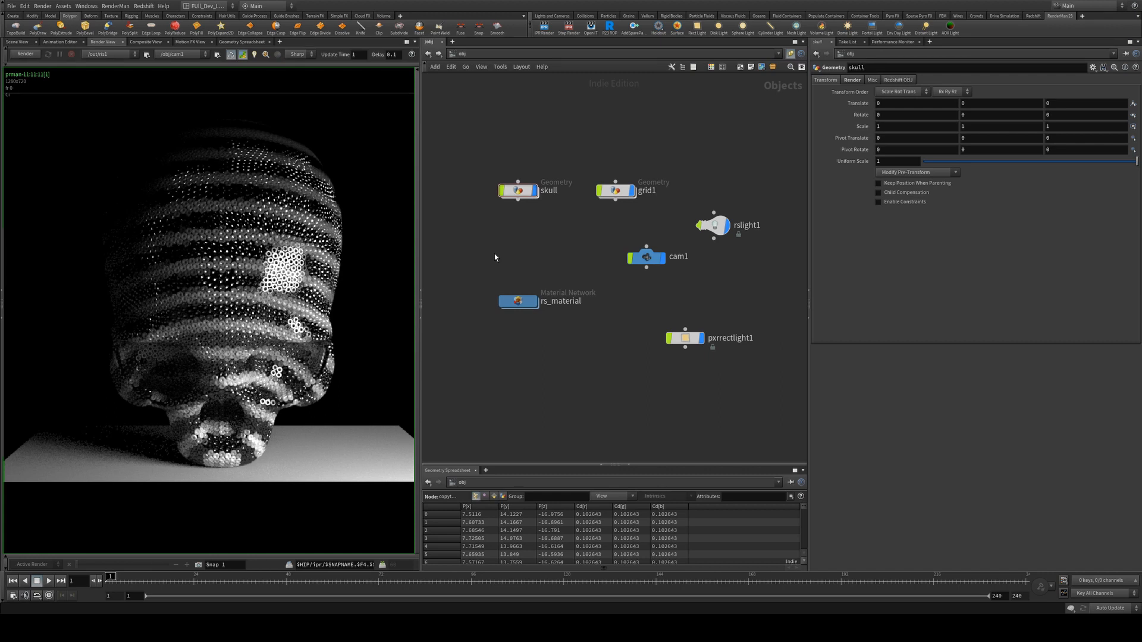
Open the geometry network of the skull object
double_click(518, 190)
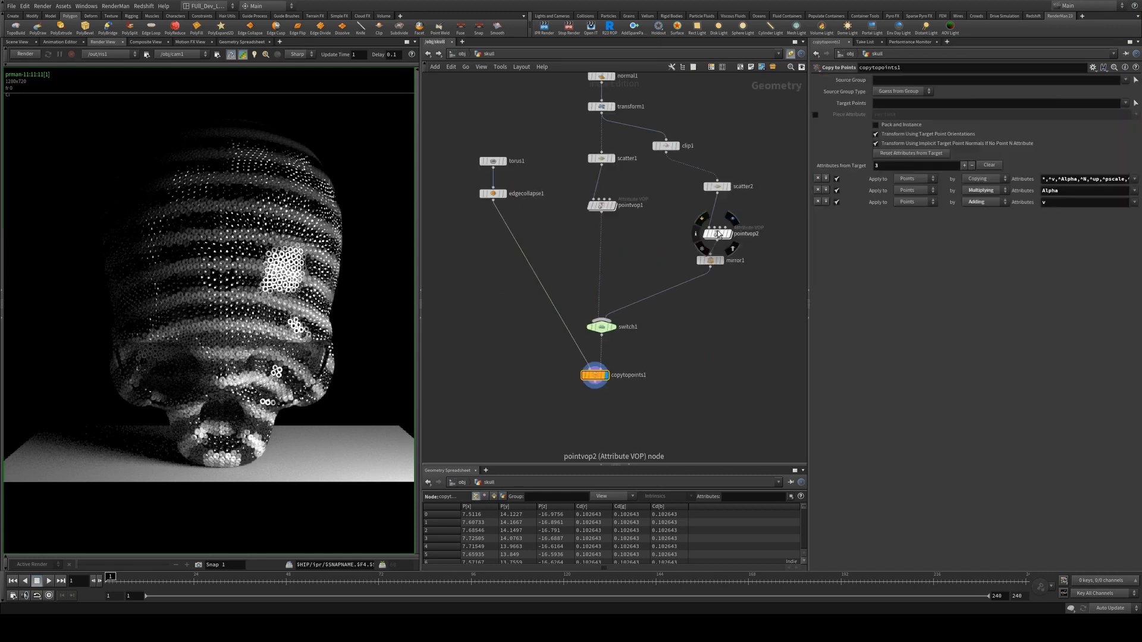